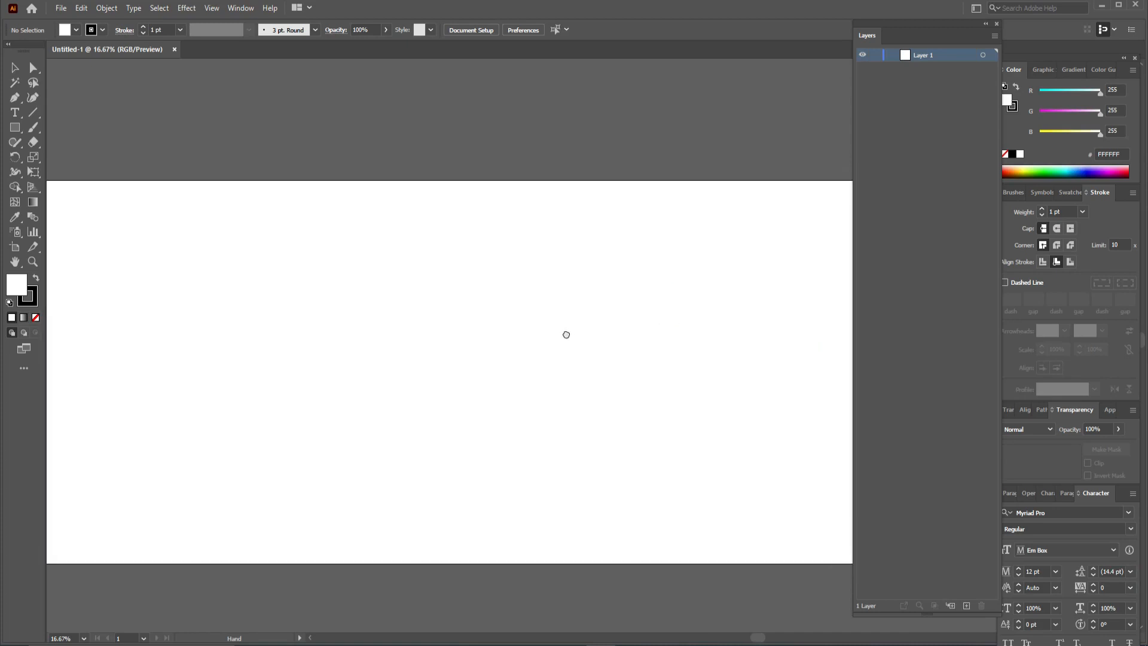
- Place the velvety smooth chocolate ripple image in the document, embed it, and move it outside the artboard's left edge
{"action": "key", "text": "ctrl+minus"}
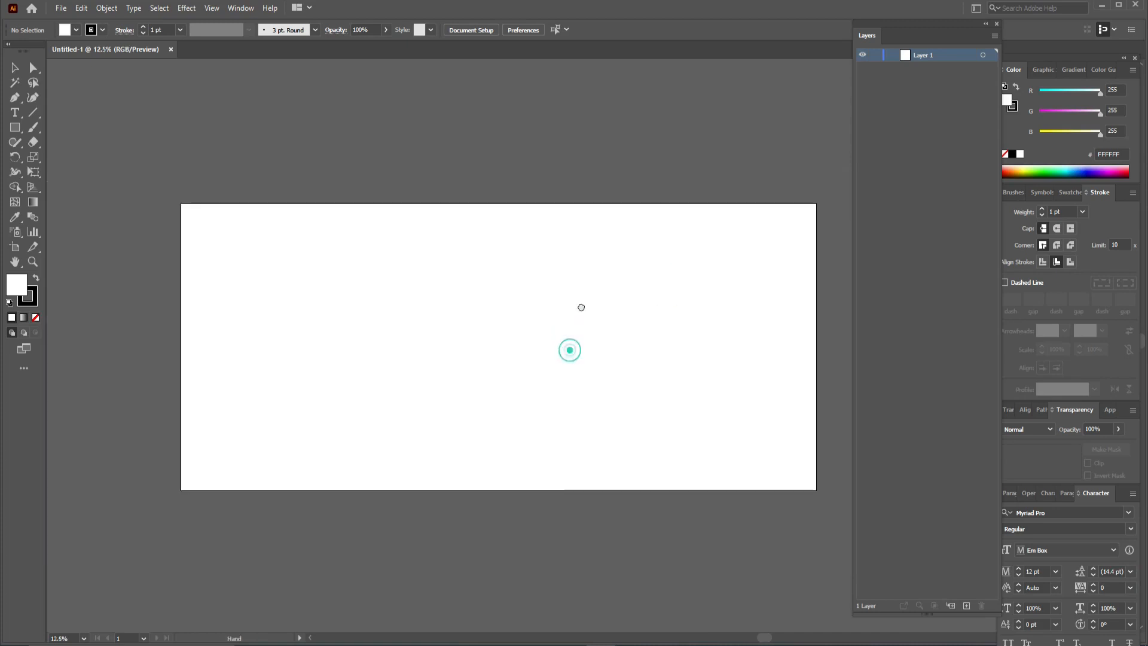
{"action": "key", "text": "ctrl+minus"}
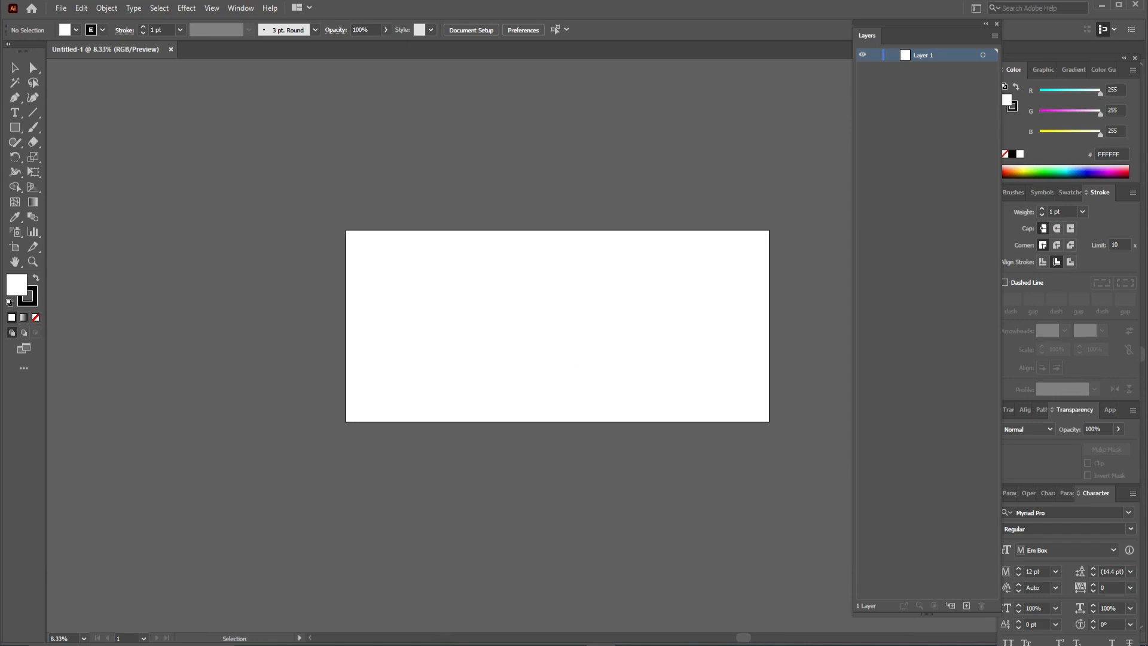
{"action": "left_click_drag", "start_coordinate": [586, 509], "coordinate": [552, 365]}
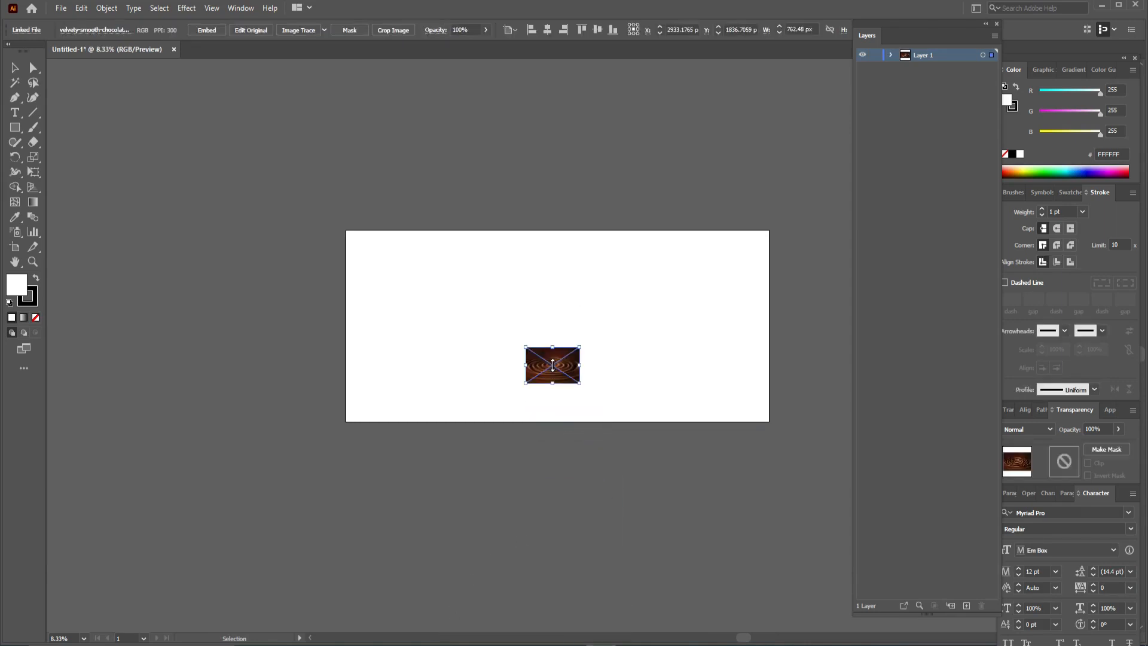
{"action": "left_click", "coordinate": [207, 30]}
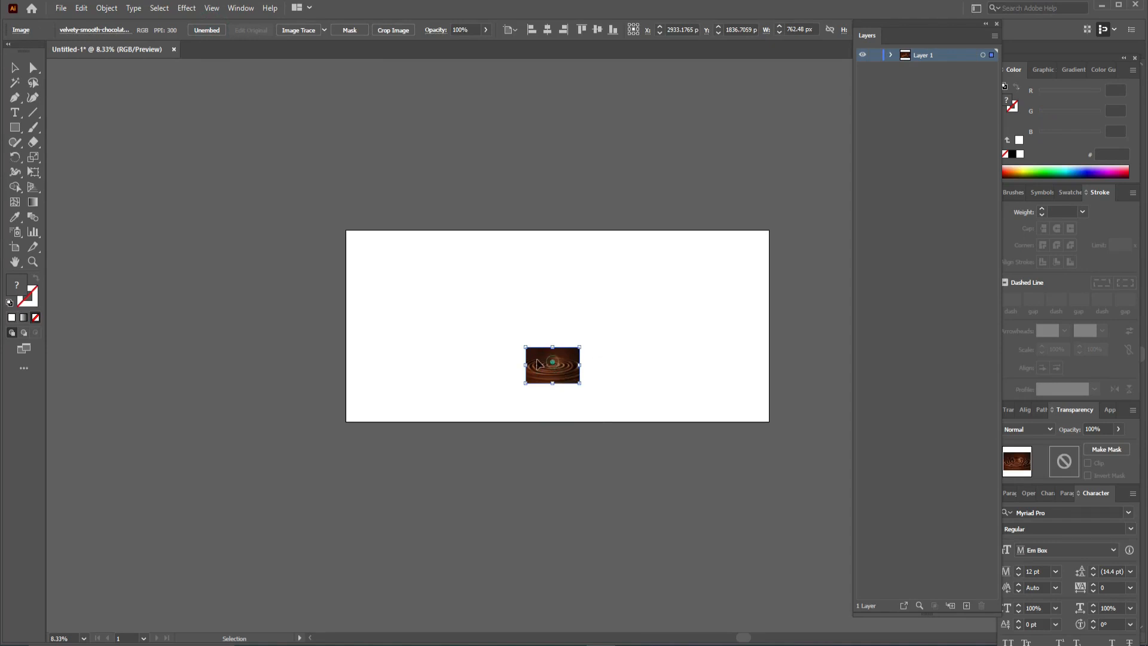
{"action": "left_click_drag", "start_coordinate": [580, 346], "coordinate": [256, 275]}
- Draw a 6000 by 2606 px rectangle covering the whole artboard and fill it with a linear gradient
{"action": "left_click", "coordinate": [16, 127]}
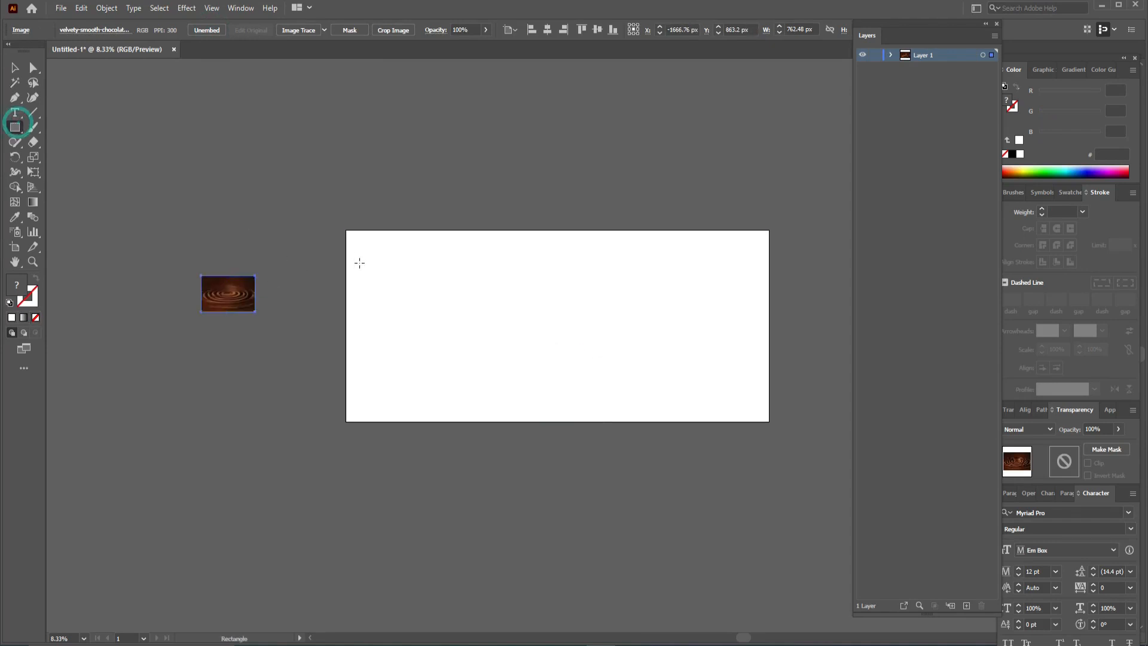
{"action": "left_click_drag", "start_coordinate": [347, 232], "coordinate": [772, 423]}
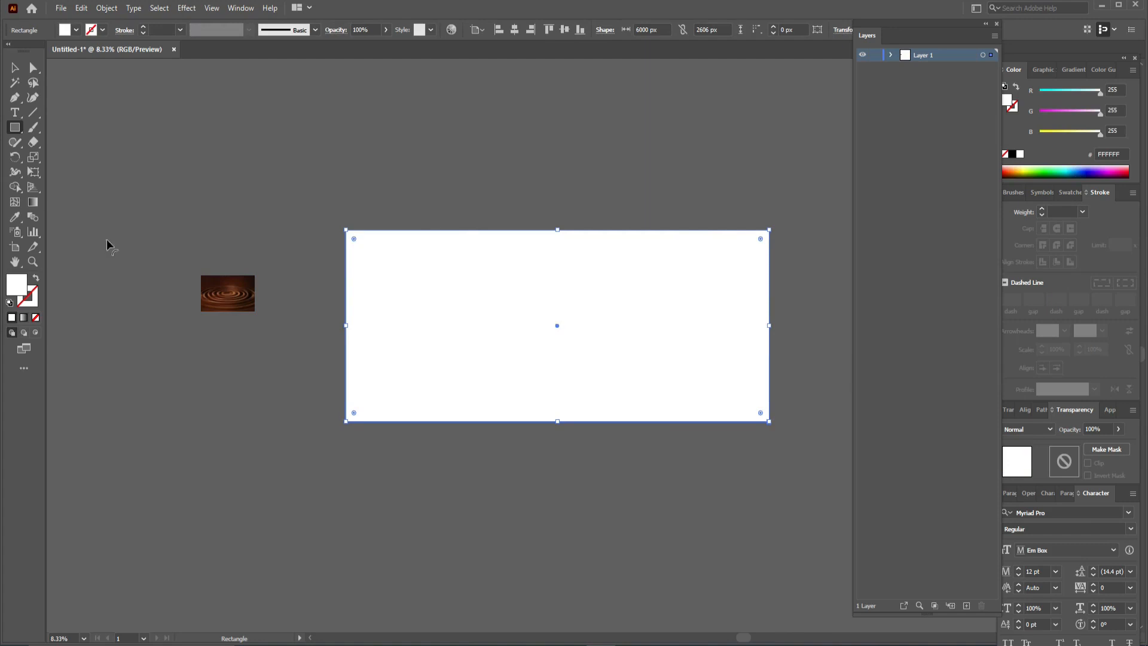
{"action": "left_click", "coordinate": [25, 319]}
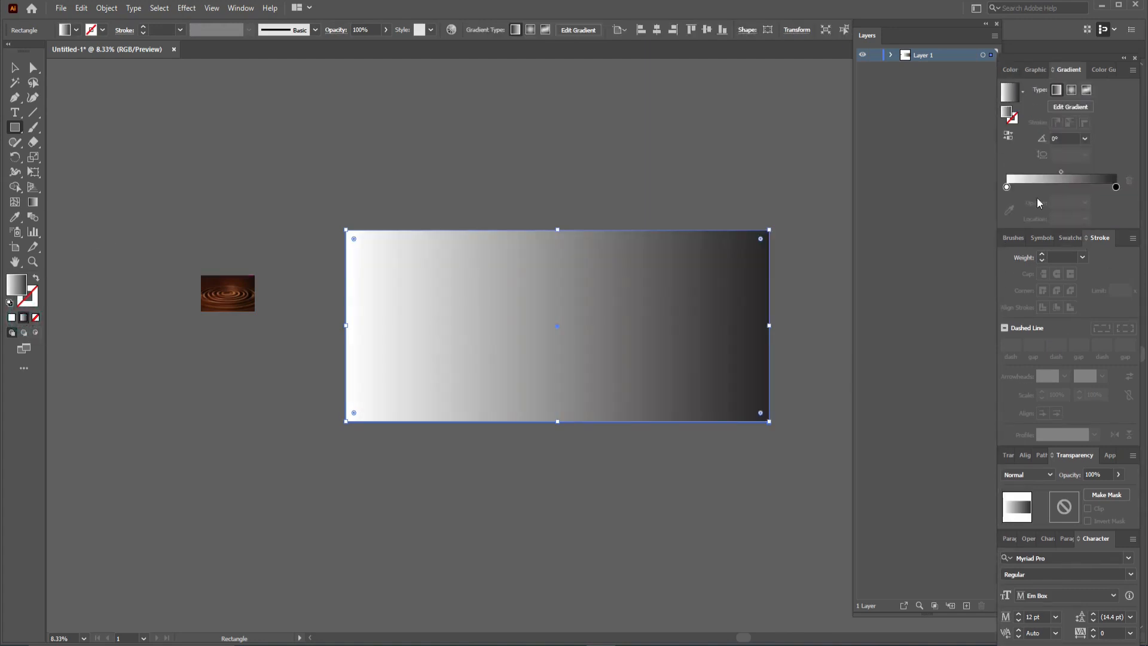
- Sample dark brown from the chocolate image for the first gradient stop, then add two middle stops, coloring the one at about 61% from the image
{"action": "left_click", "coordinate": [1008, 187]}
{"action": "left_click", "coordinate": [1009, 210]}
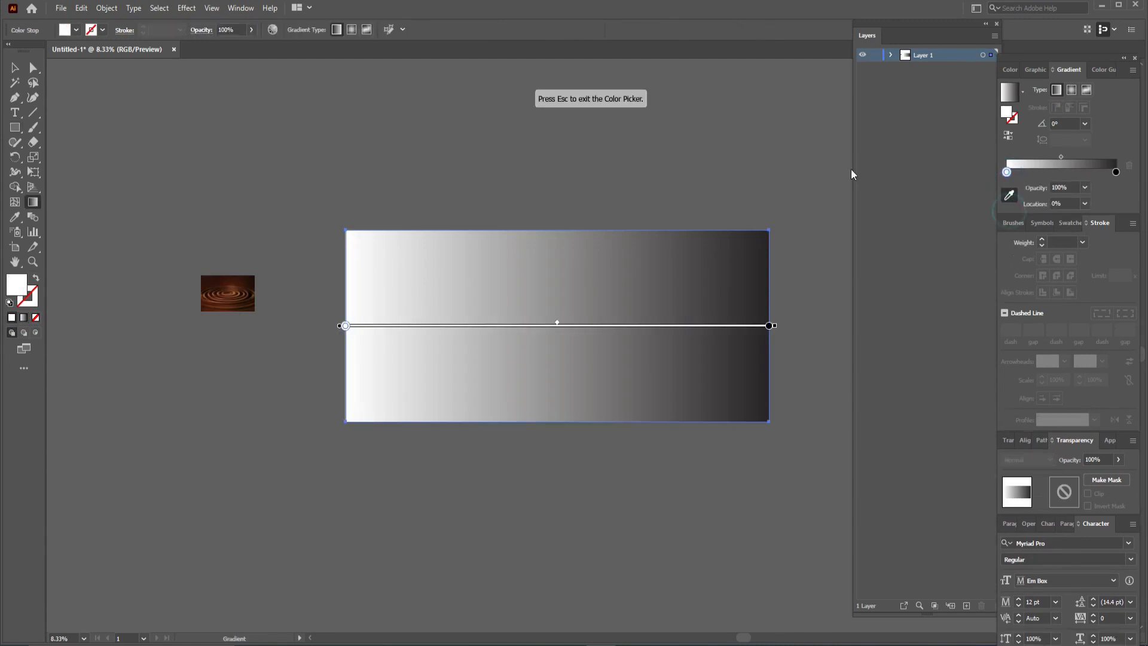
{"action": "left_click", "coordinate": [205, 278]}
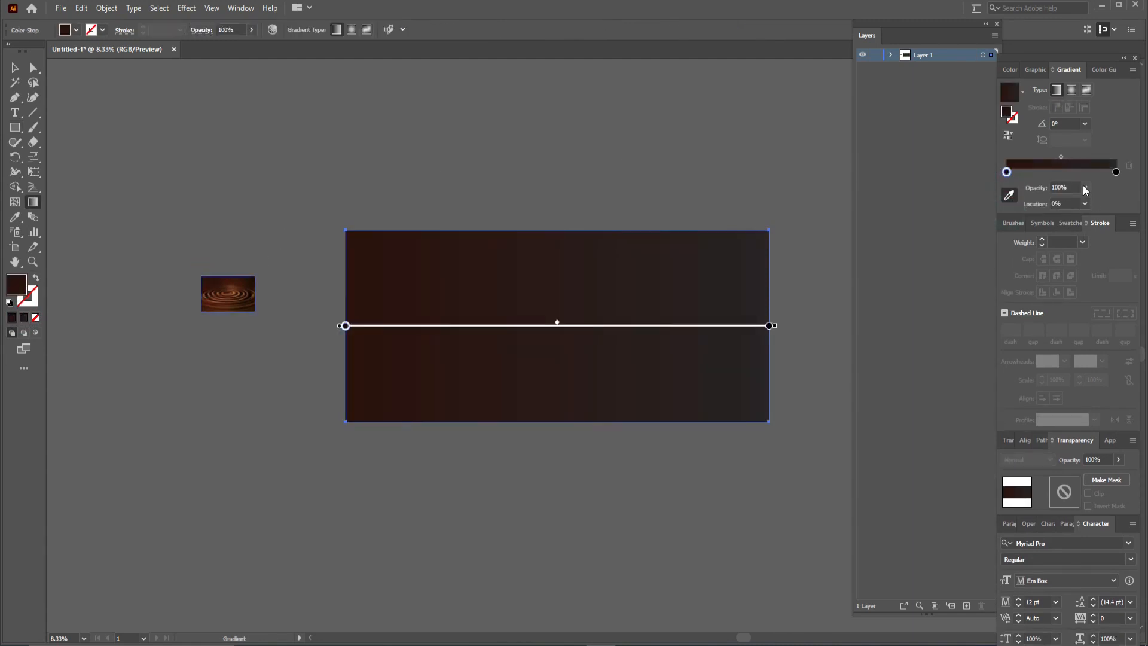
{"action": "left_click", "coordinate": [1043, 173]}
{"action": "left_click", "coordinate": [1073, 173]}
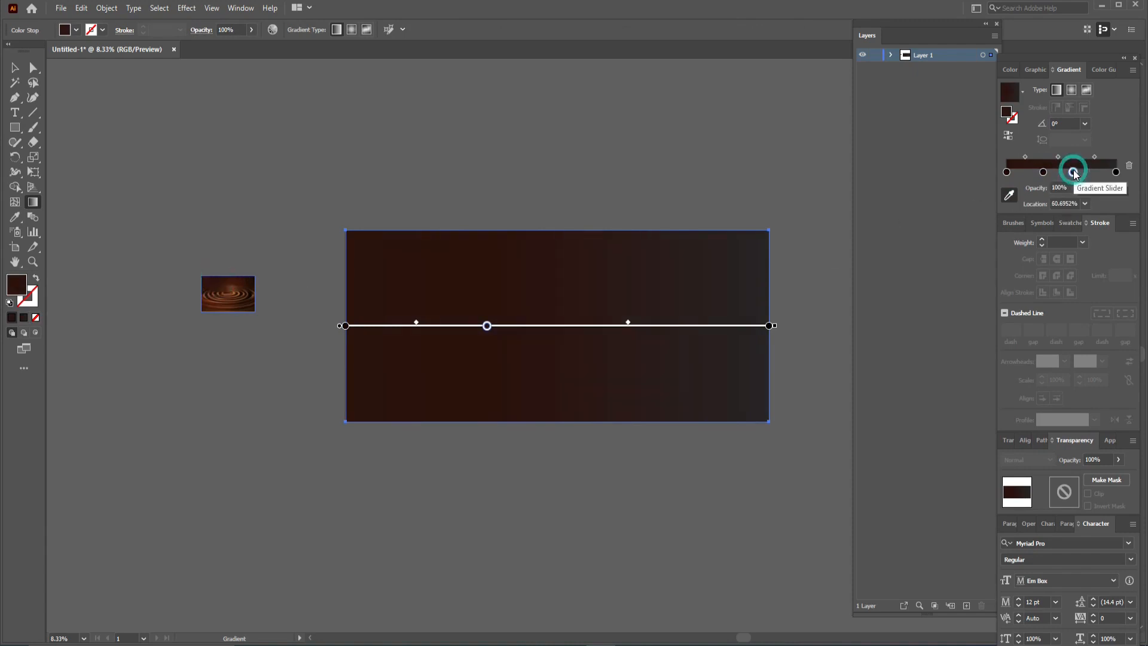
{"action": "left_click", "coordinate": [234, 279]}
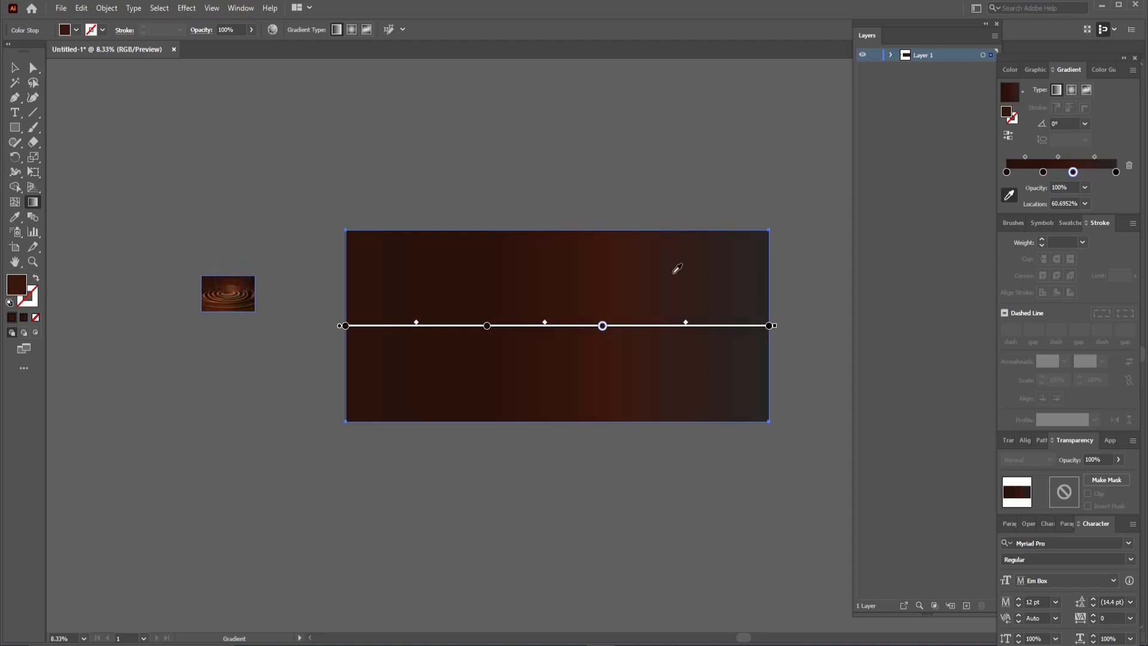
- Add a fourth gradient stop before the end stop, color both with browns sampled from the chocolate image, and deselect the rectangle
{"action": "left_click", "coordinate": [1094, 171]}
{"action": "left_click", "coordinate": [239, 281]}
{"action": "left_click", "coordinate": [1116, 172]}
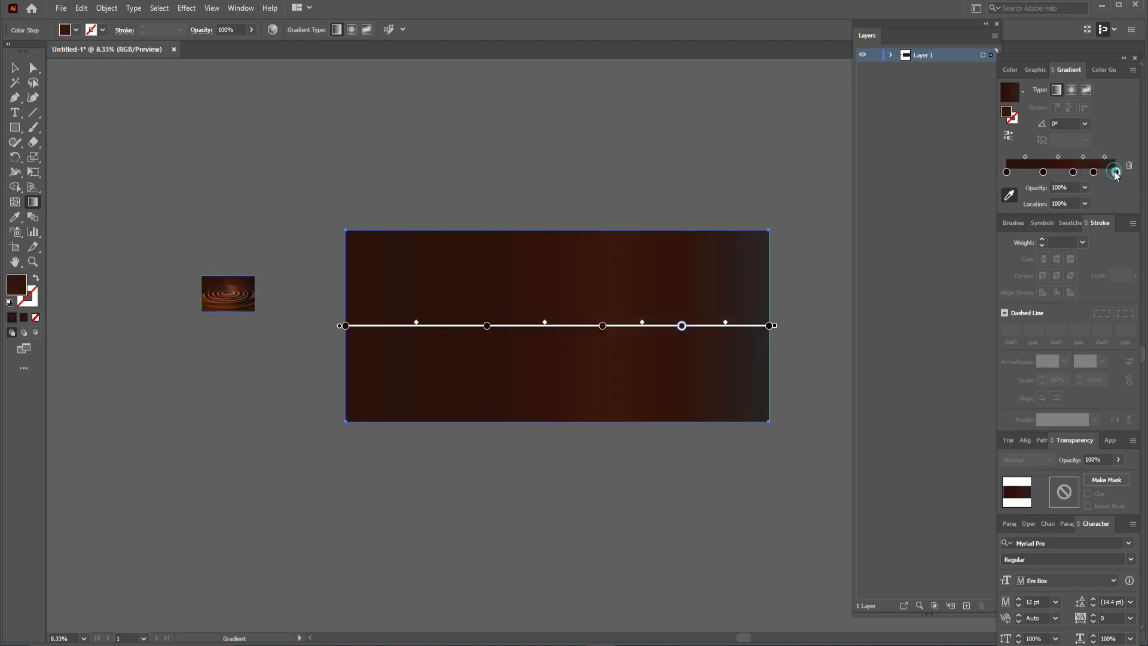
{"action": "left_click", "coordinate": [253, 280]}
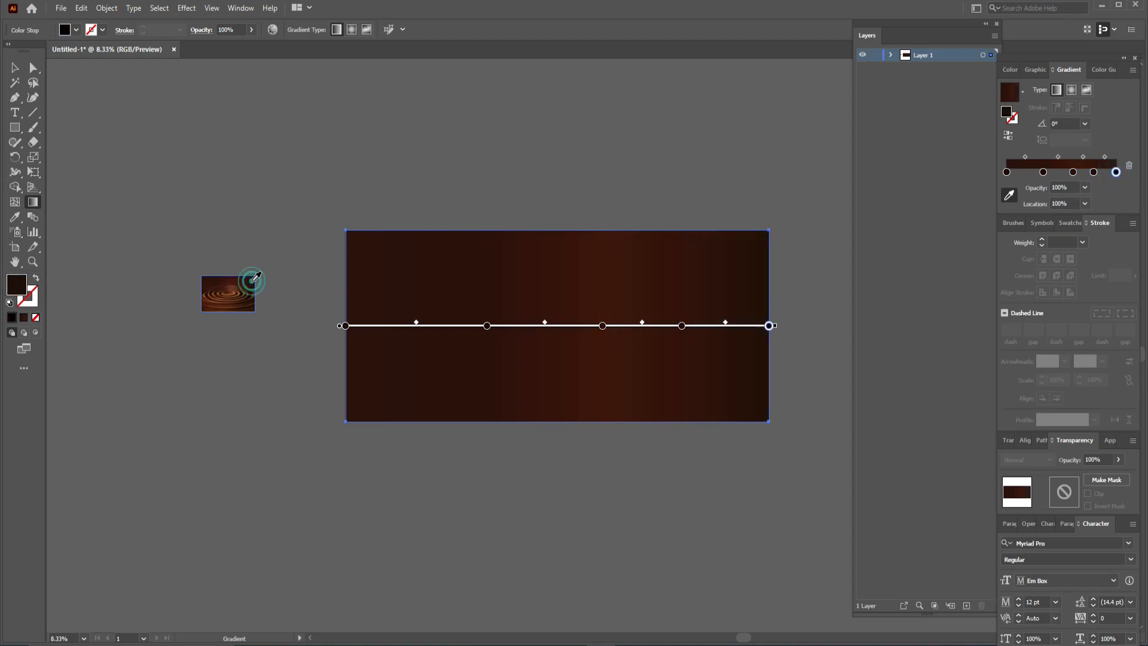
{"action": "left_click", "coordinate": [17, 66]}
{"action": "left_click", "coordinate": [303, 156]}
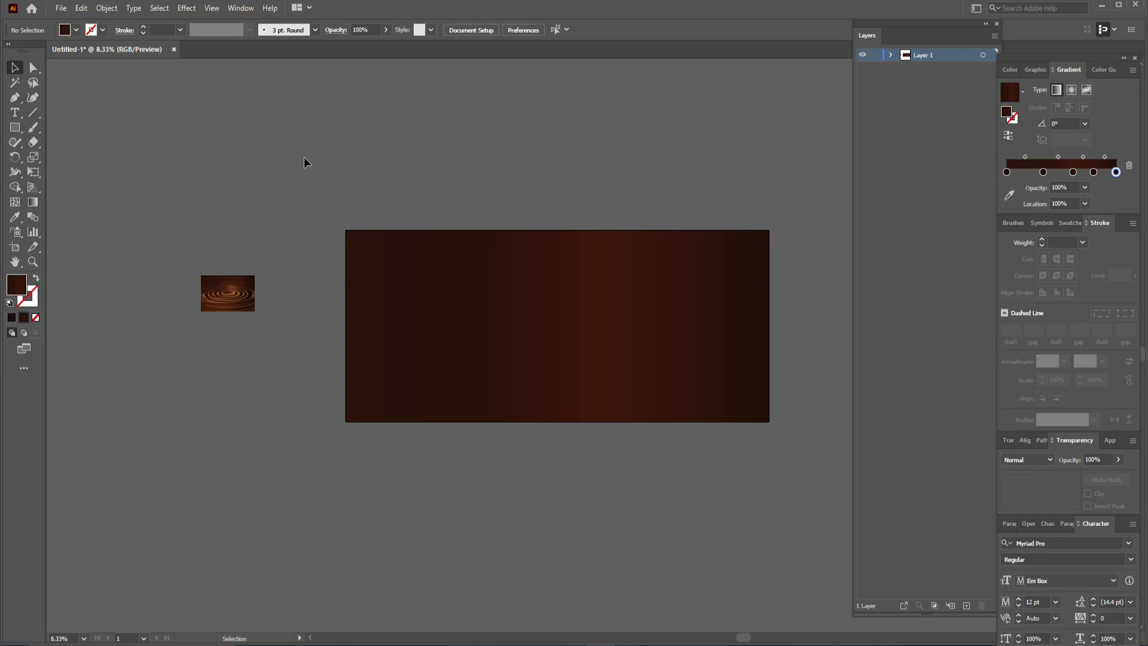
- Move the chocolate ripple image onto the middle of the gradient rectangle and bring it to the front
{"action": "left_click_drag", "start_coordinate": [235, 294], "coordinate": [564, 312]}
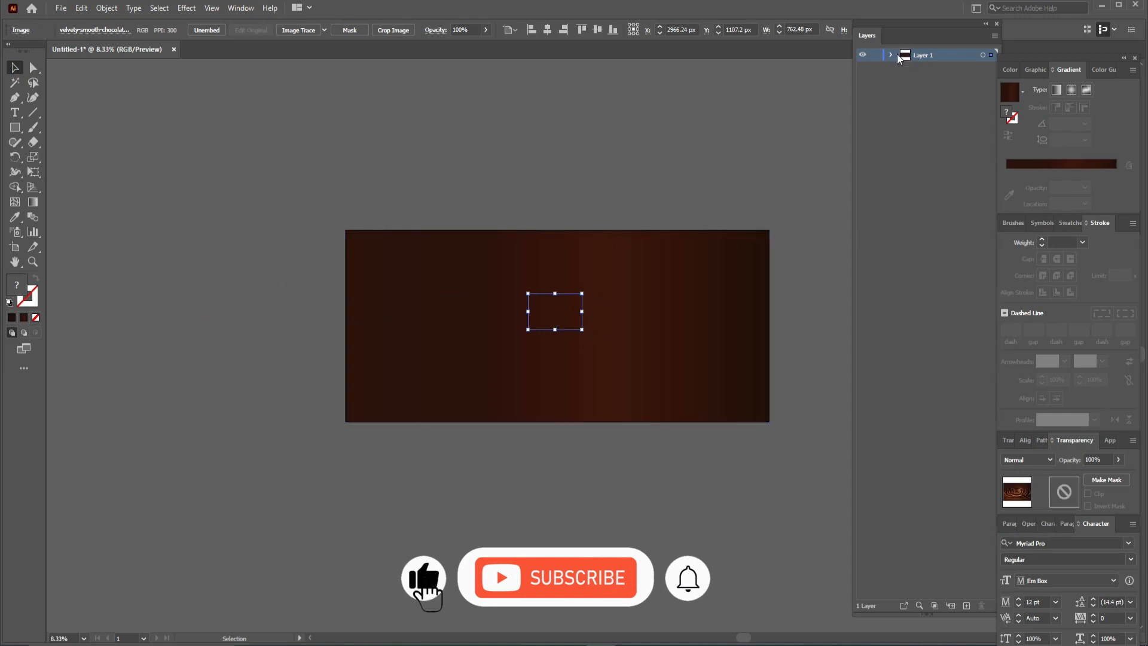
{"action": "right_click", "coordinate": [555, 315]}
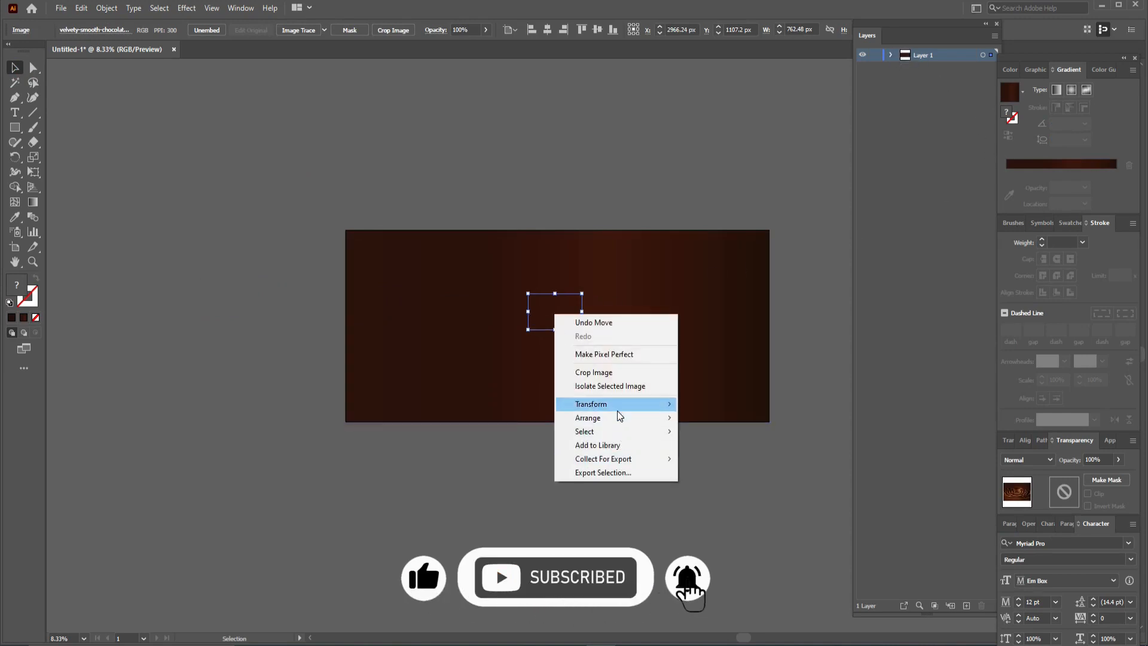
{"action": "left_click", "coordinate": [617, 421]}
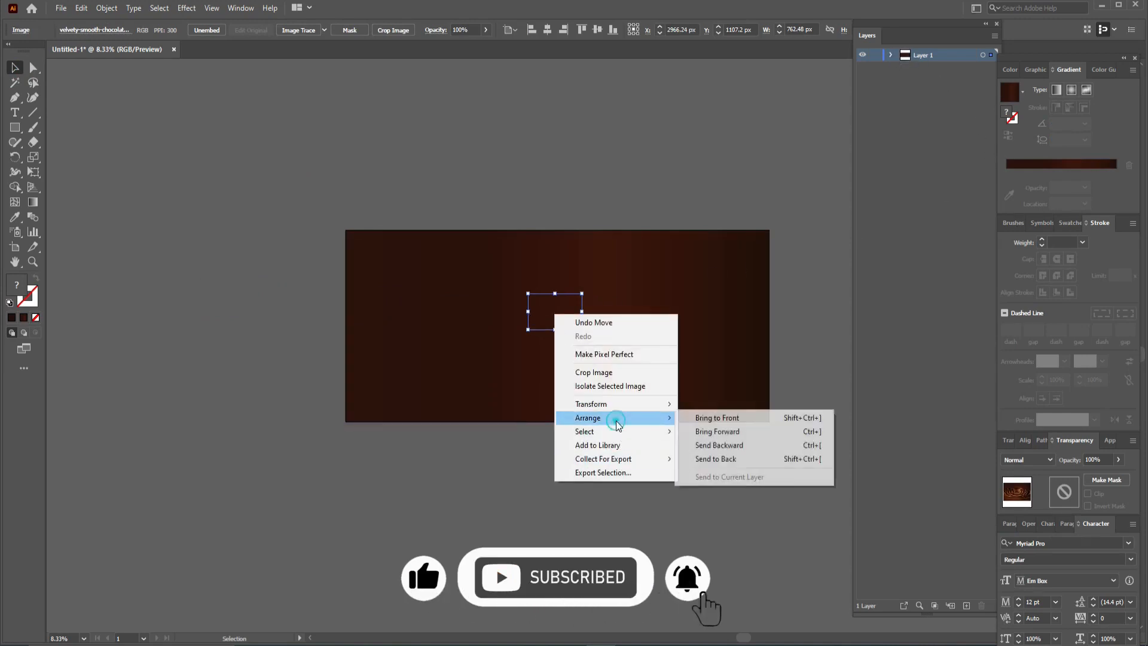
{"action": "left_click", "coordinate": [721, 419]}
- Enlarge the ripple image proportionally to about 6138 px wide and move it down until its top edge sits just above the artboard's top
{"action": "left_click_drag", "start_coordinate": [583, 292], "coordinate": [770, 232]}
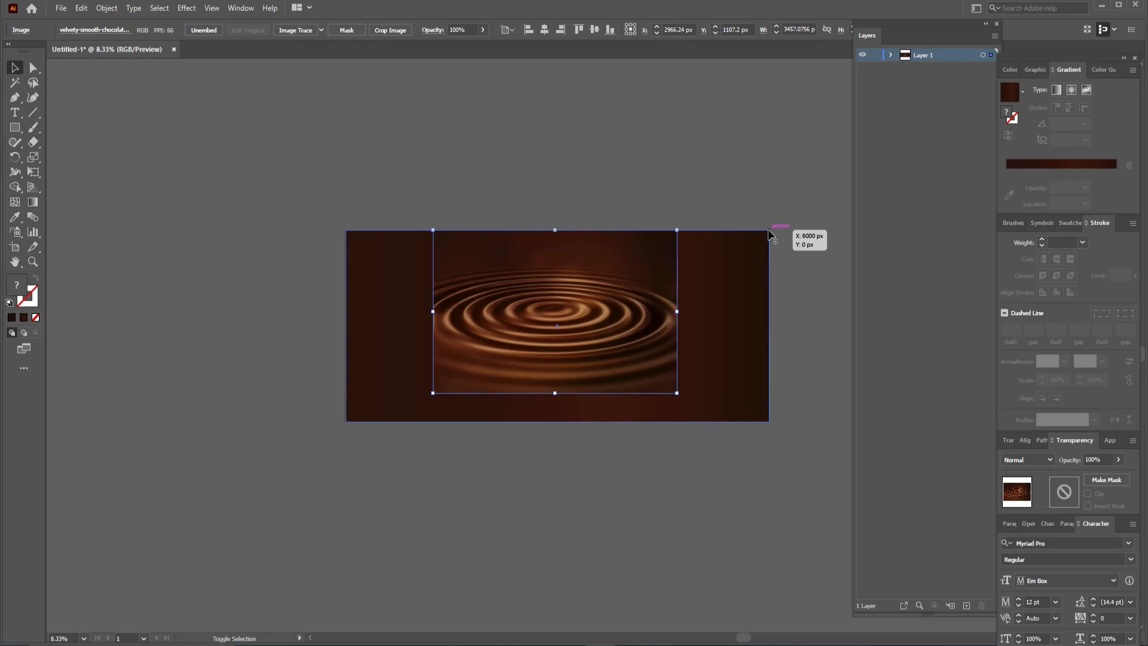
{"action": "left_click_drag", "start_coordinate": [678, 393], "coordinate": [775, 459]}
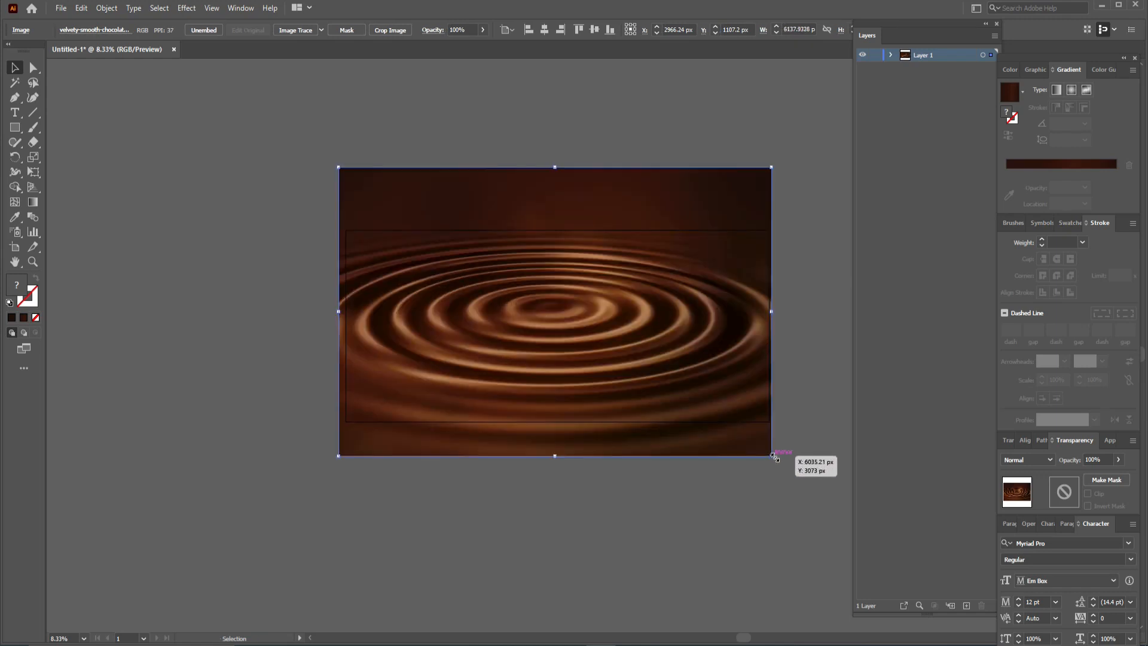
{"action": "left_click_drag", "start_coordinate": [634, 309], "coordinate": [635, 366]}
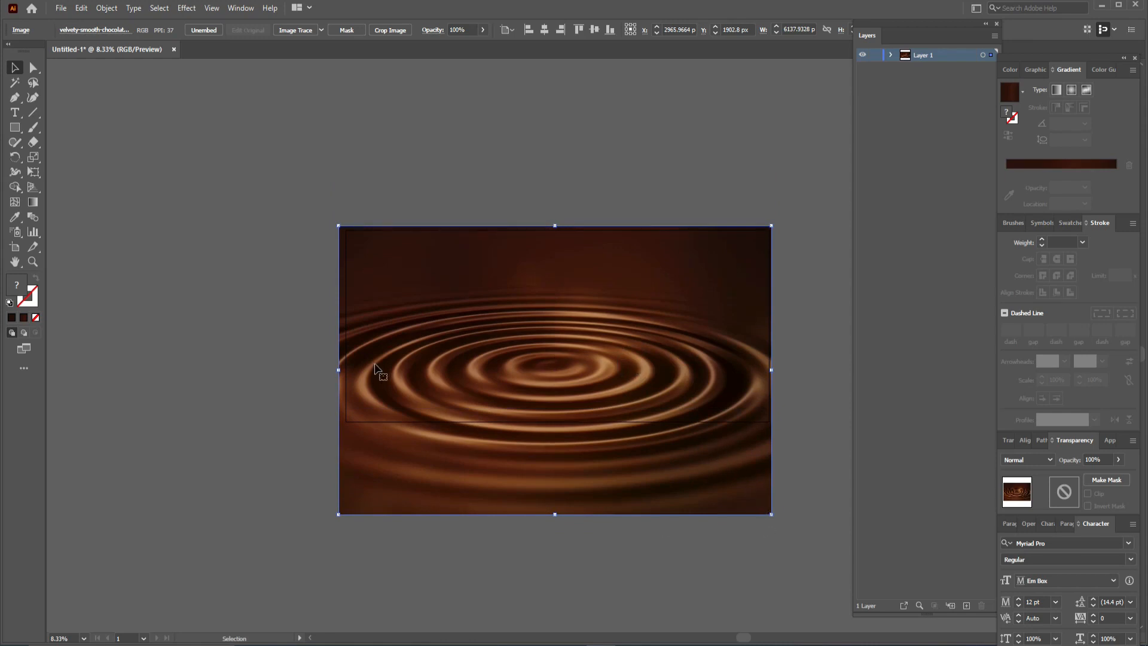
- Fit the ripple image's sides to the artboard at 6000 px wide, shorten it from its lower edge, and deselect it
{"action": "left_click_drag", "start_coordinate": [339, 514], "coordinate": [346, 514]}
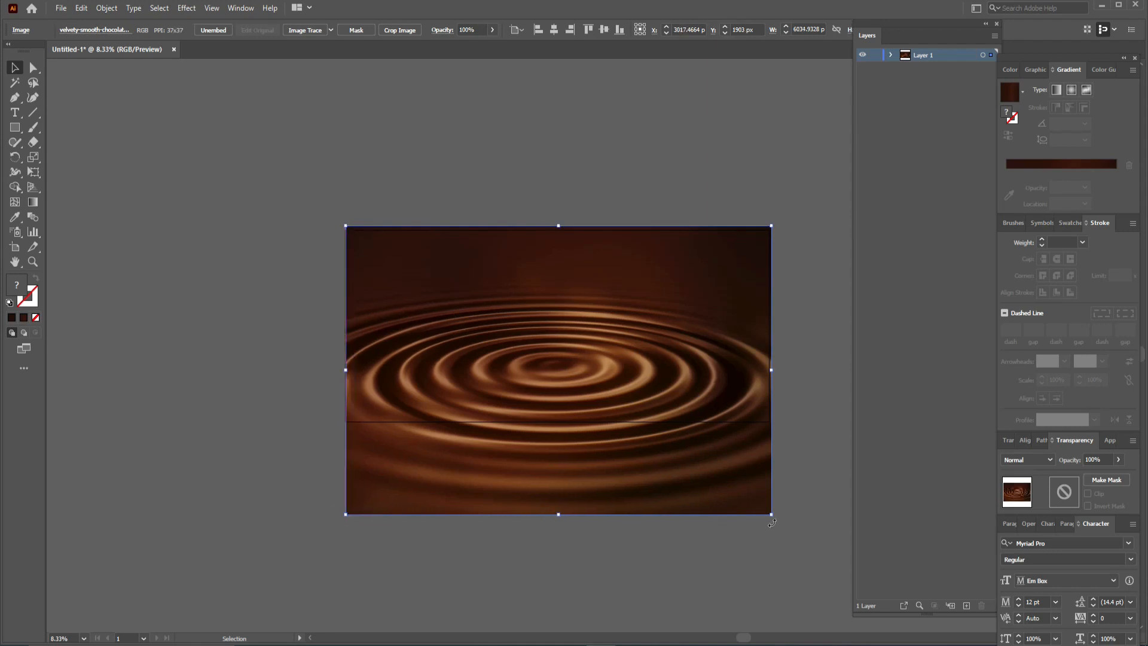
{"action": "left_click_drag", "start_coordinate": [771, 516], "coordinate": [769, 513]}
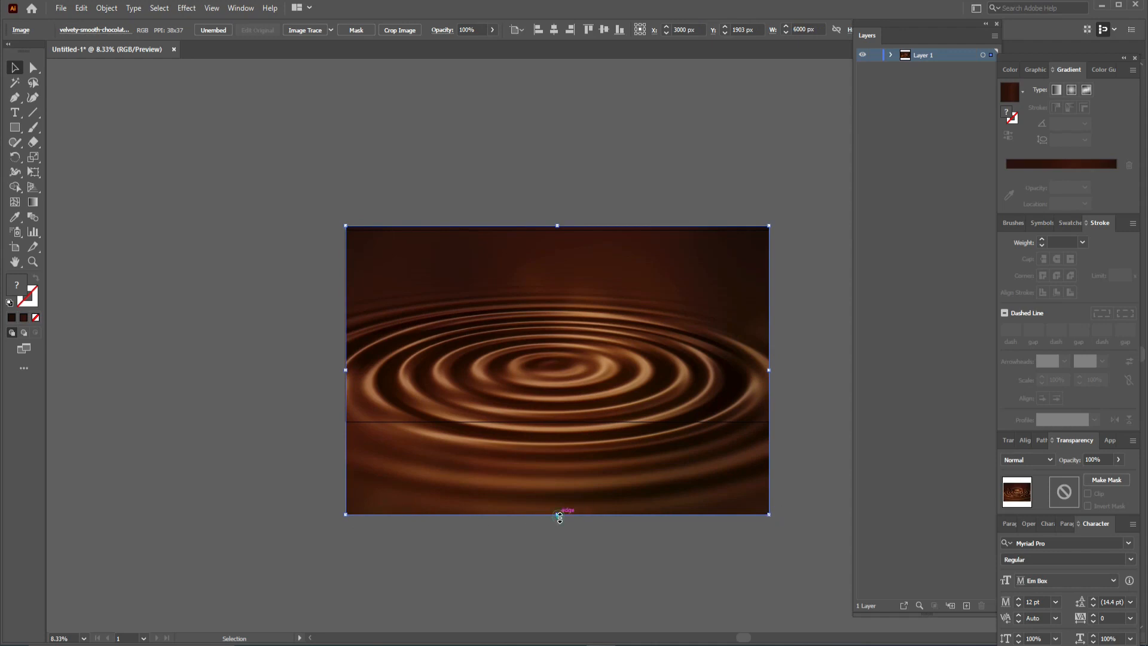
{"action": "left_click_drag", "start_coordinate": [559, 515], "coordinate": [559, 483]}
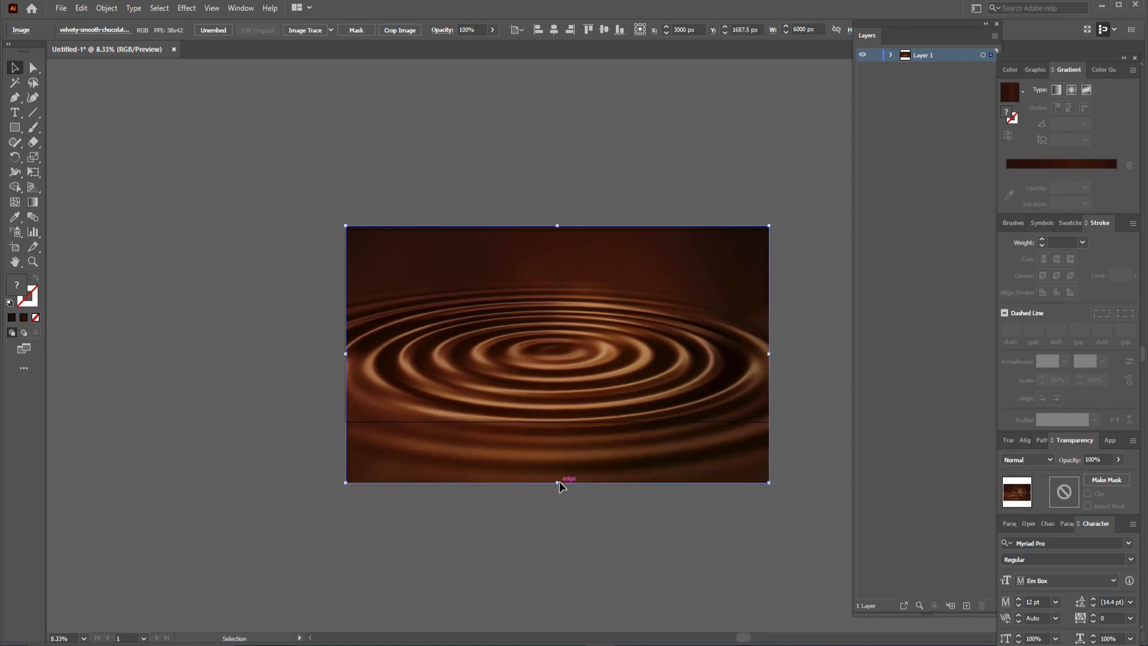
{"action": "left_click", "coordinate": [554, 532]}
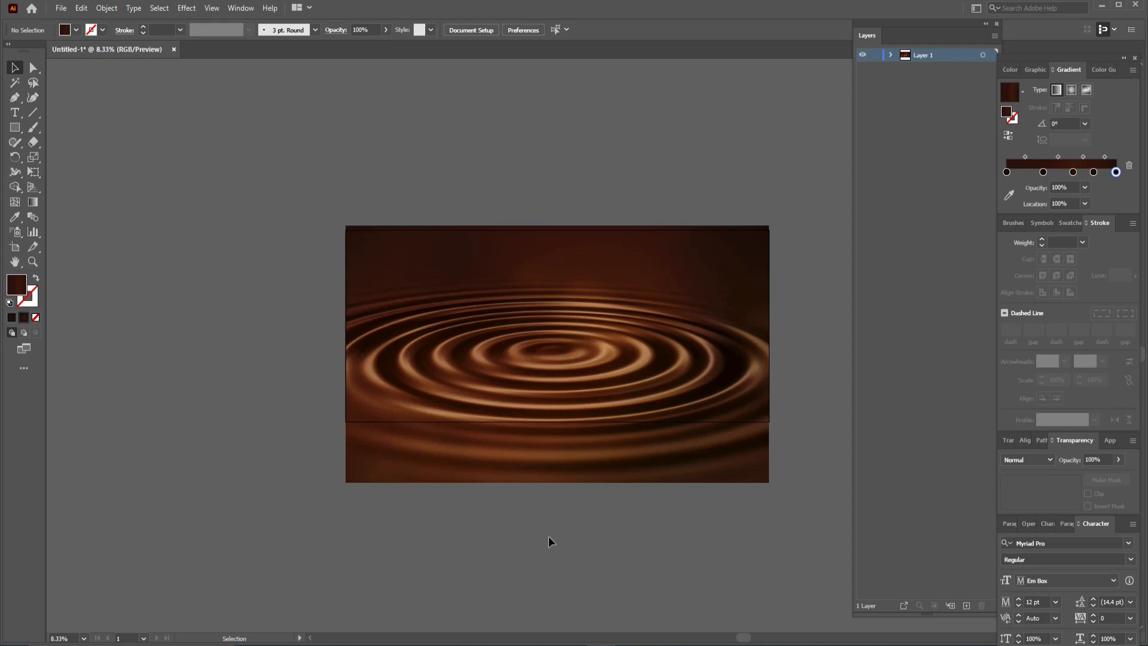
- Place the broken chocolate wafer image outside the artboard's left edge, enlarge it to about 2490 px wide, and embed it
{"action": "left_click_drag", "start_coordinate": [449, 626], "coordinate": [204, 437]}
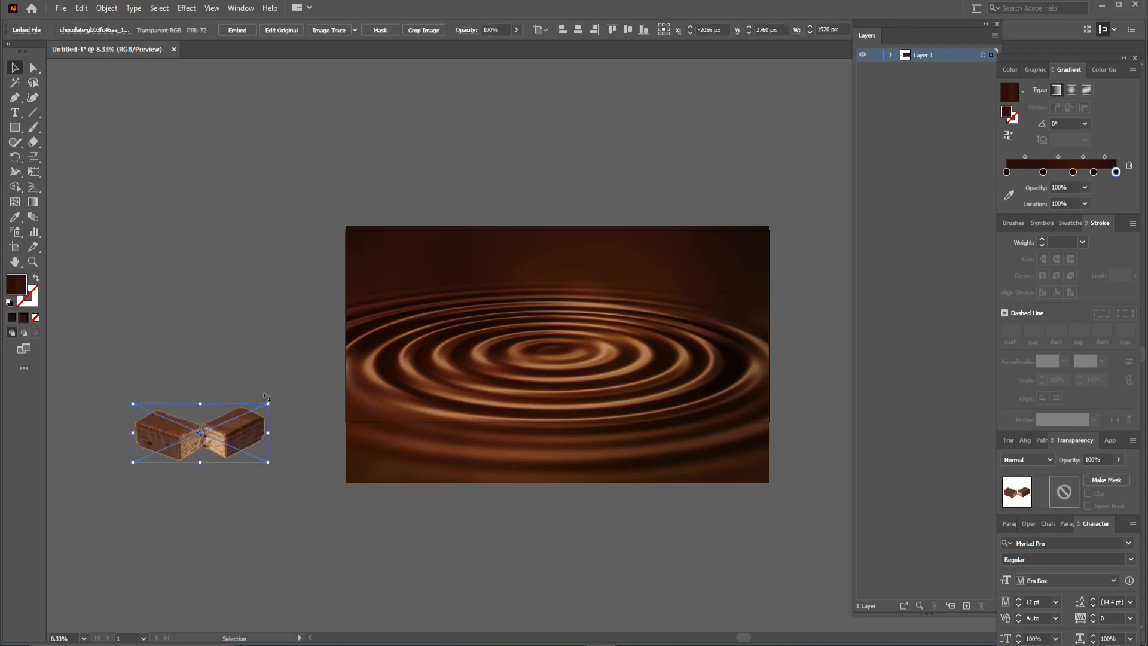
{"action": "left_click_drag", "start_coordinate": [268, 405], "coordinate": [289, 396]}
{"action": "left_click", "coordinate": [239, 30]}
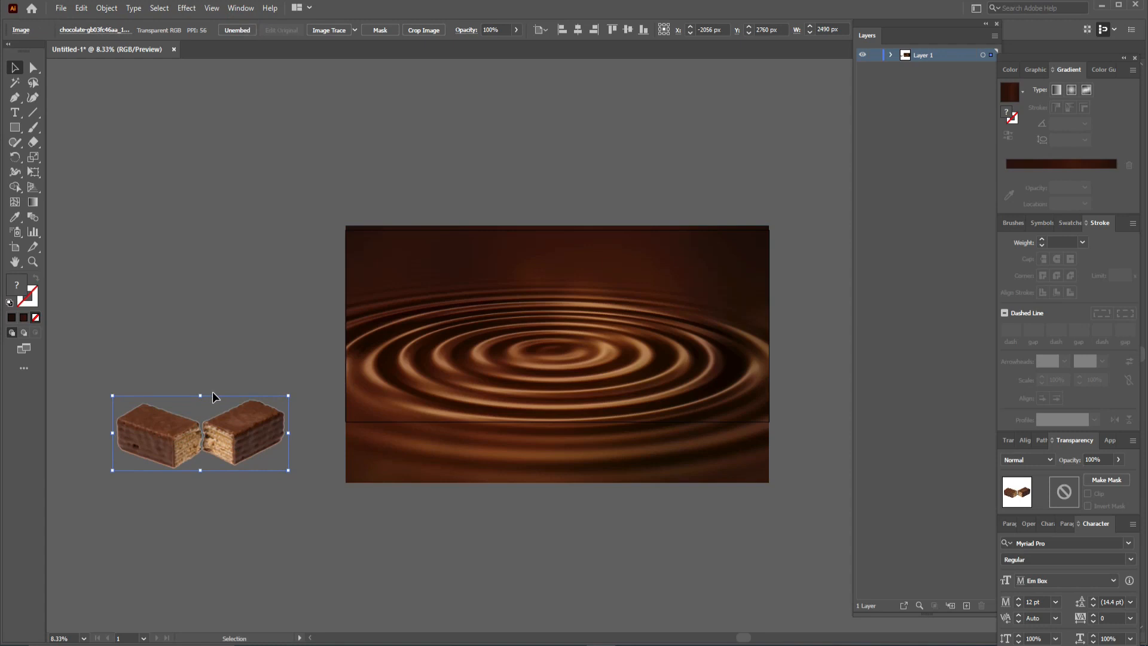
- Start a Pen path around the outer corner and side of the left wafer piece, swapping fill and stroke so the path has no fill
{"action": "key", "text": "ctrl+equal"}
{"action": "key", "text": "ctrl+equal"}
{"action": "key", "text": "ctrl+equal"}
{"action": "left_click_drag", "start_coordinate": [558, 492], "coordinate": [457, 515]}
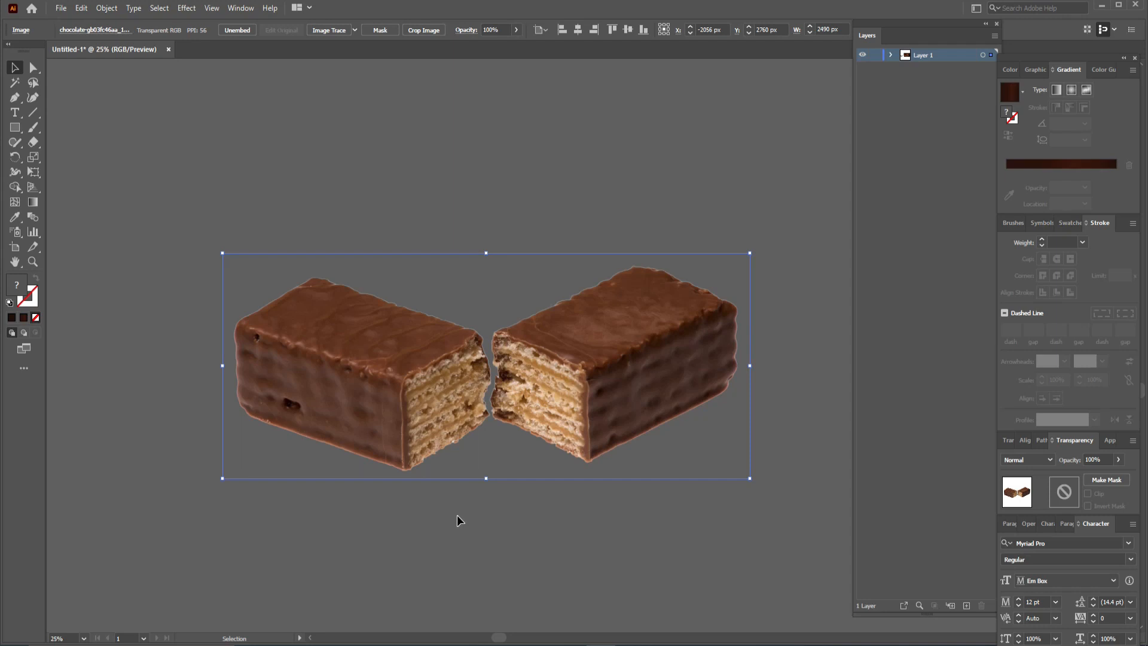
{"action": "left_click", "coordinate": [318, 150]}
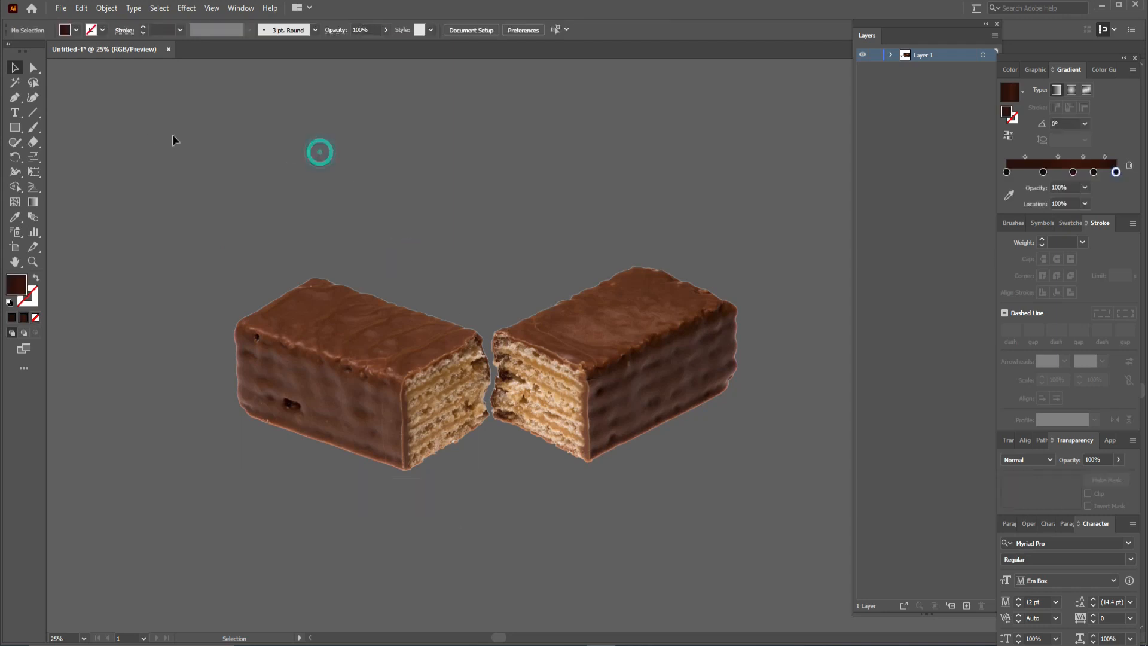
{"action": "left_click", "coordinate": [15, 97]}
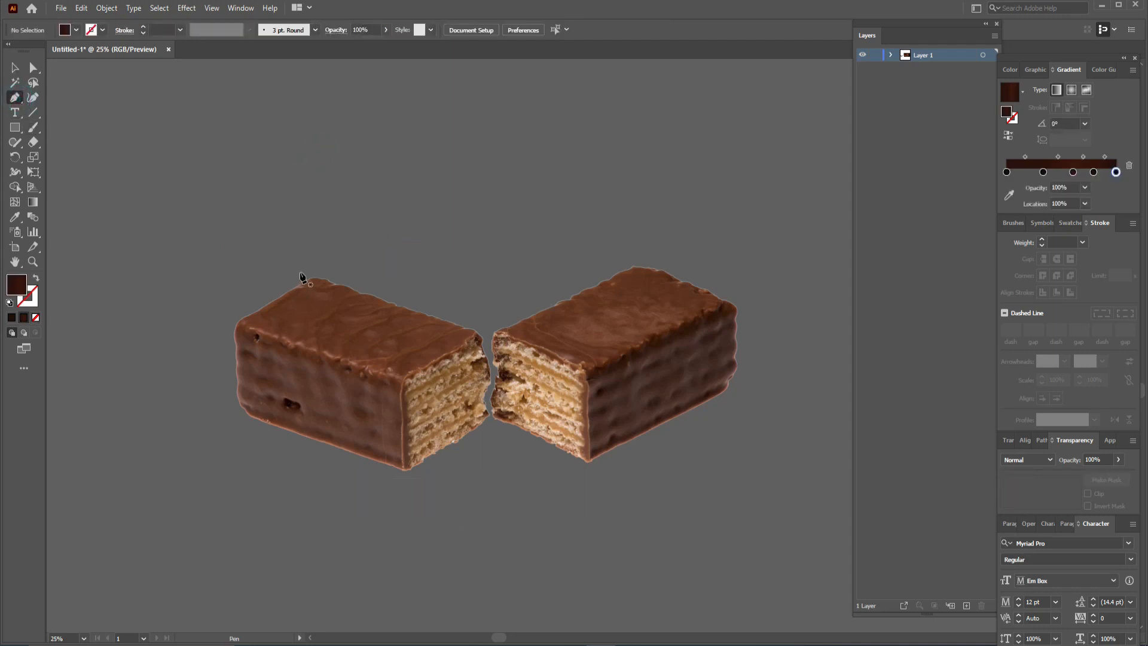
{"action": "left_click", "coordinate": [306, 272]}
{"action": "left_click", "coordinate": [219, 338]}
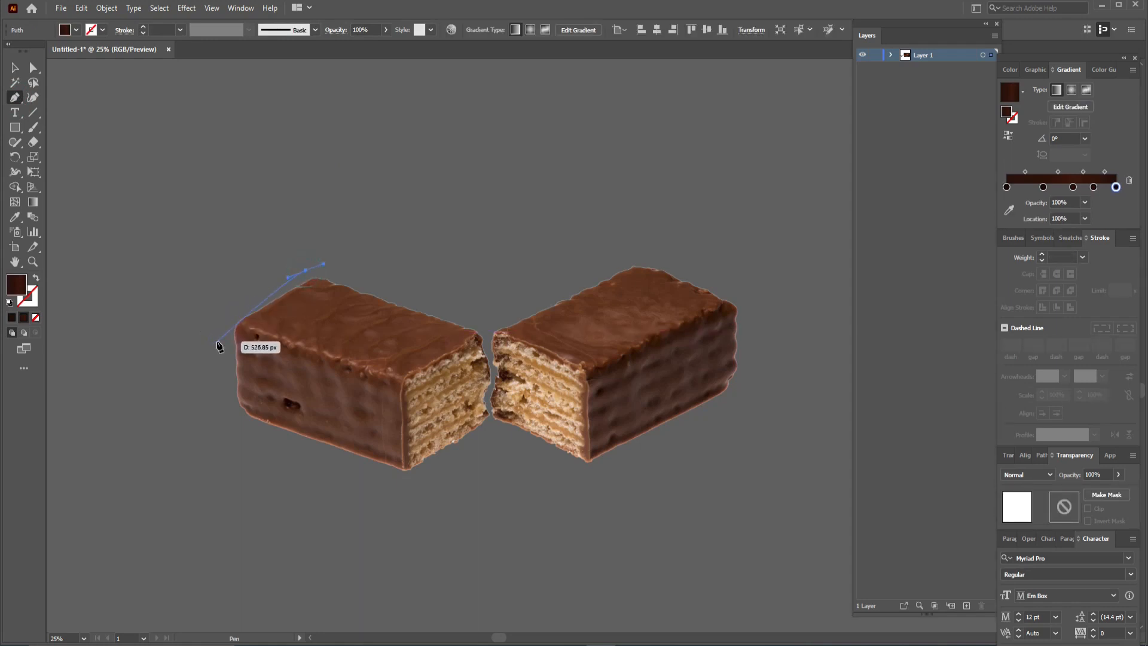
{"action": "key", "text": "ctrl+z"}
{"action": "left_click", "coordinate": [229, 318]}
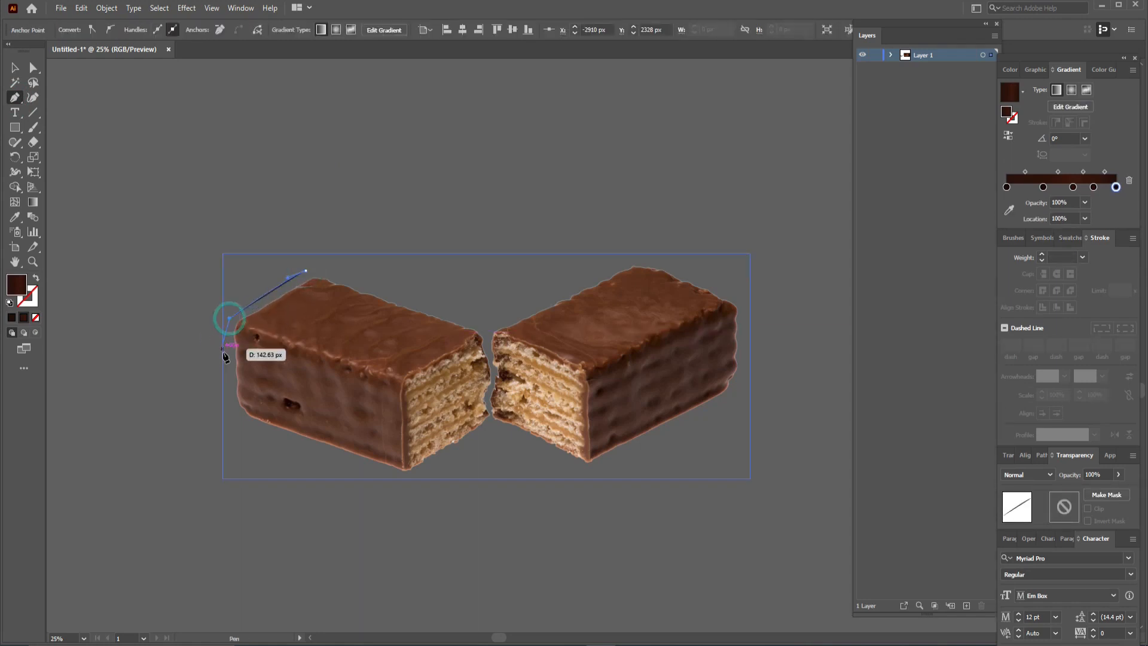
{"action": "left_click", "coordinate": [233, 405]}
{"action": "left_click", "coordinate": [34, 277]}
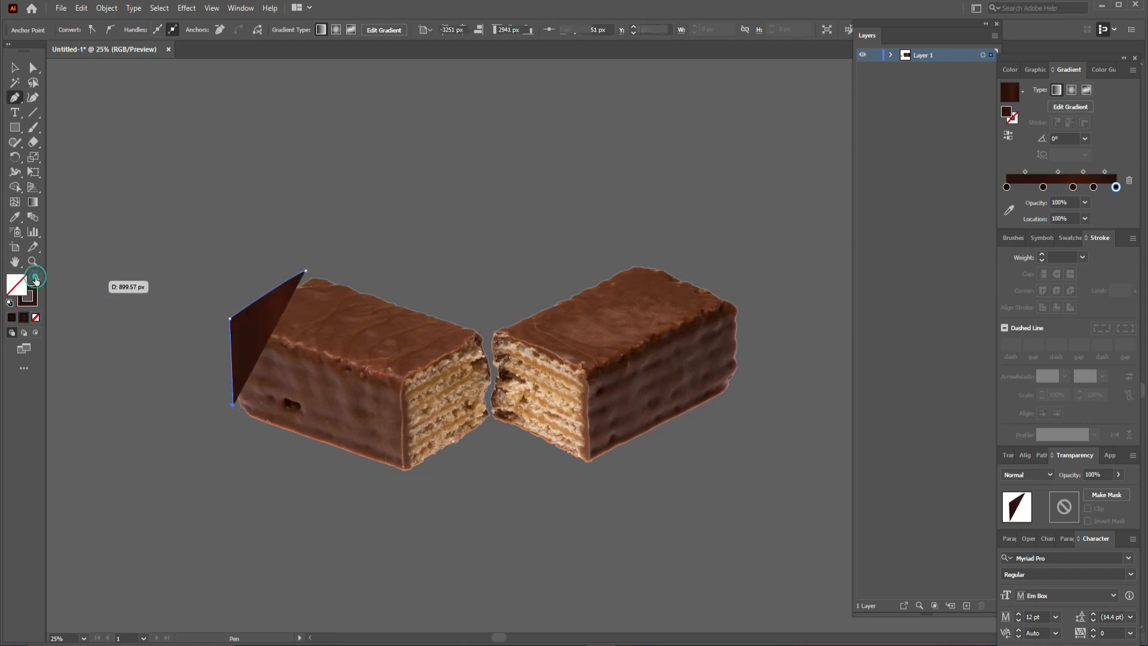
- Continue the Pen path along the left wafer piece's lower edges to the bottom of the gap between the two pieces
{"action": "left_click", "coordinate": [248, 420]}
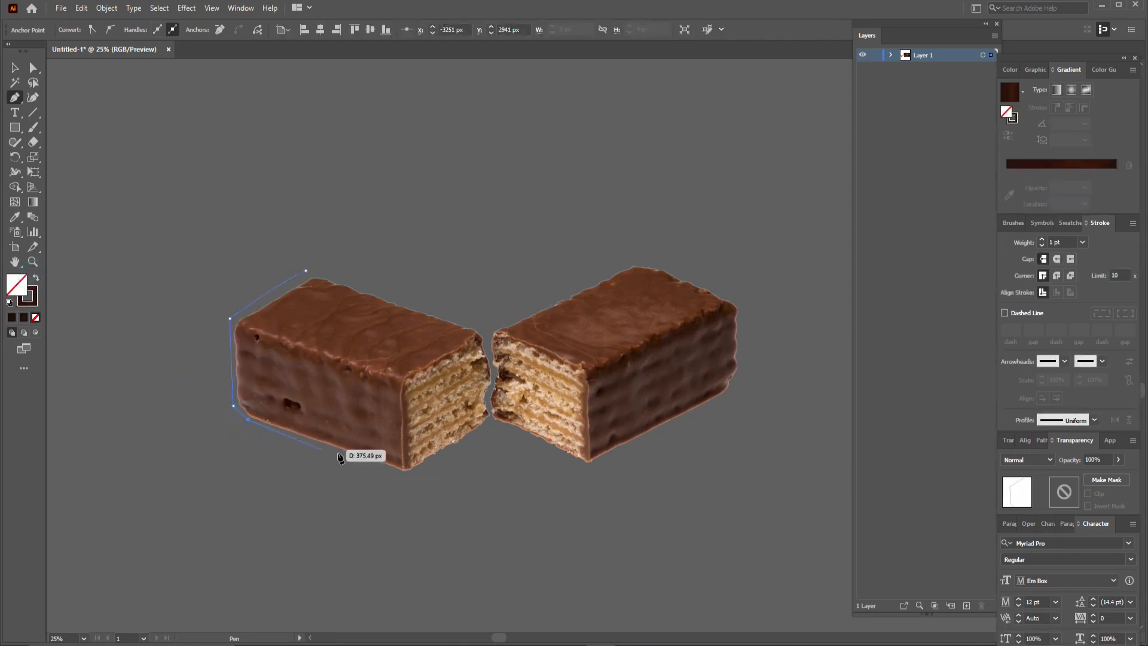
{"action": "left_click", "coordinate": [358, 459]}
{"action": "left_click", "coordinate": [401, 476]}
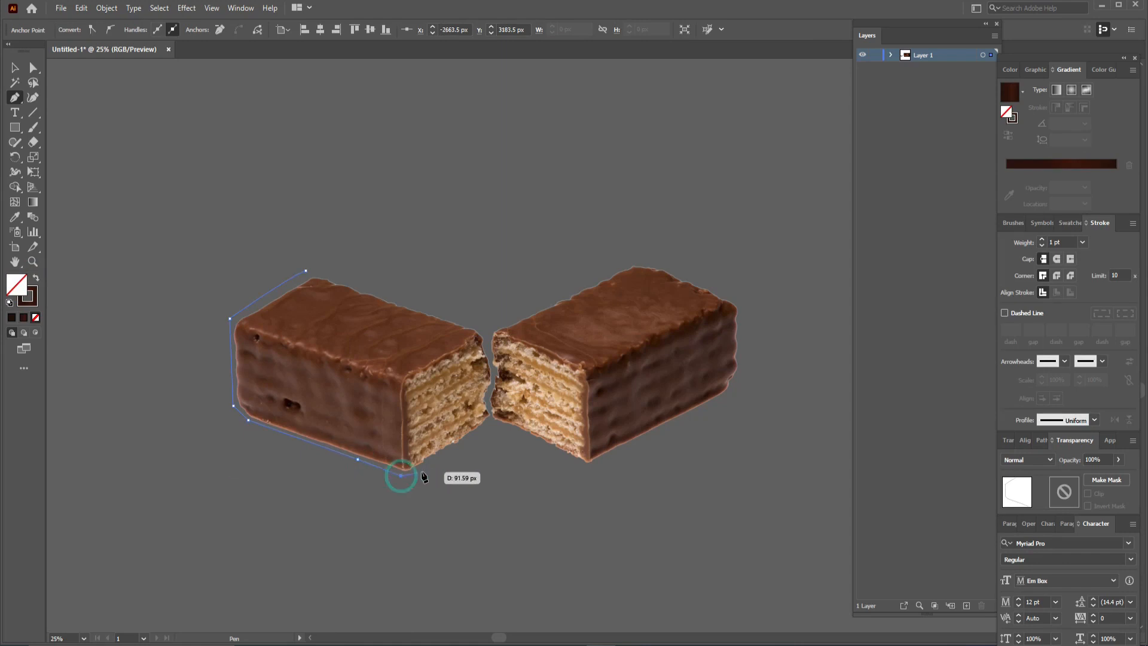
{"action": "left_click", "coordinate": [425, 472]}
{"action": "left_click", "coordinate": [448, 456]}
{"action": "left_click", "coordinate": [480, 438]}
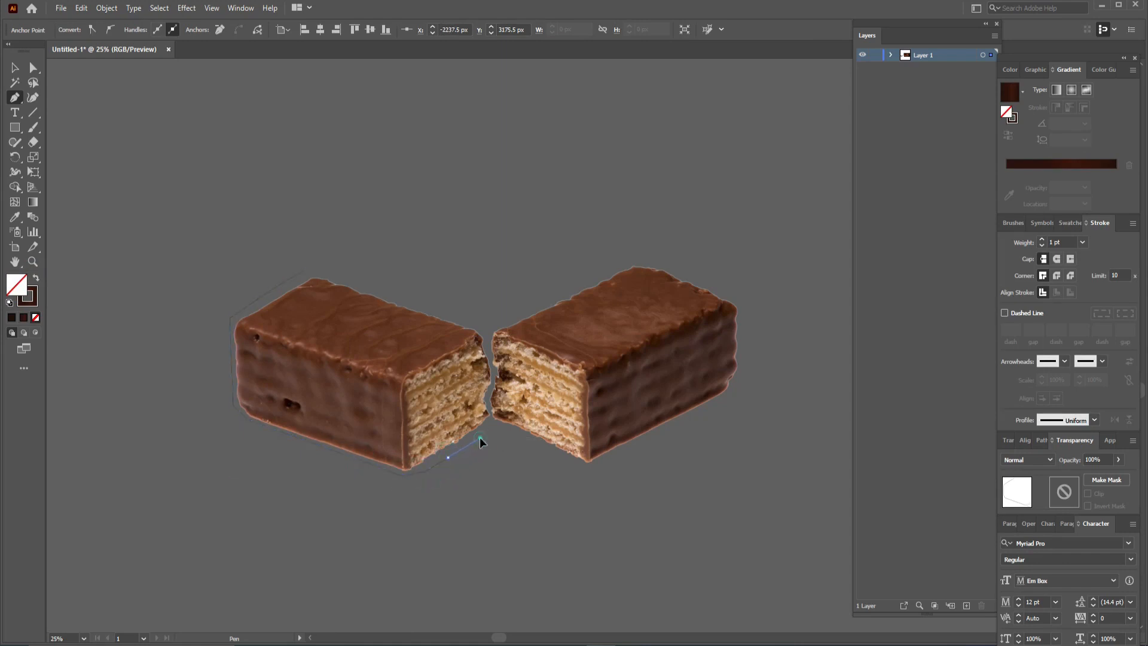
{"action": "left_click", "coordinate": [494, 425]}
- Extend the Pen path up through the lower half of the gap, following the left piece's broken edge
{"action": "key", "text": "k"}
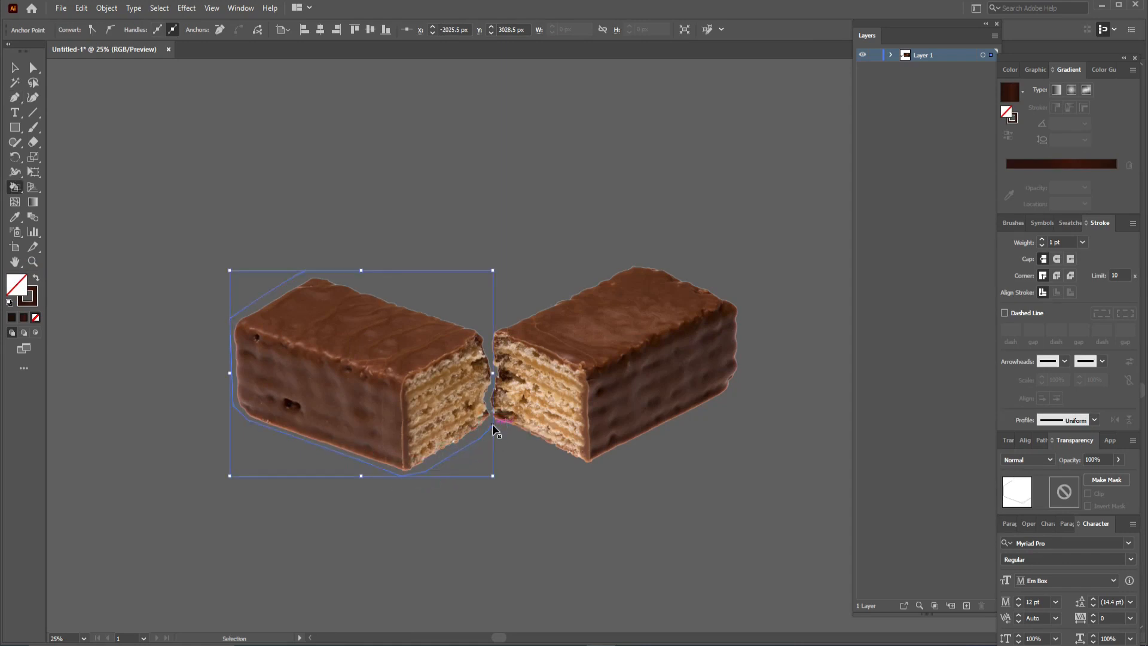
{"action": "key", "text": "ctrl+equal"}
{"action": "key", "text": "ctrl+equal"}
{"action": "key", "text": "ctrl+equal"}
{"action": "scroll", "coordinate": [655, 350], "scroll_direction": "up", "scroll_amount": 5}
{"action": "scroll", "coordinate": [655, 349], "scroll_direction": "right", "scroll_amount": 2}
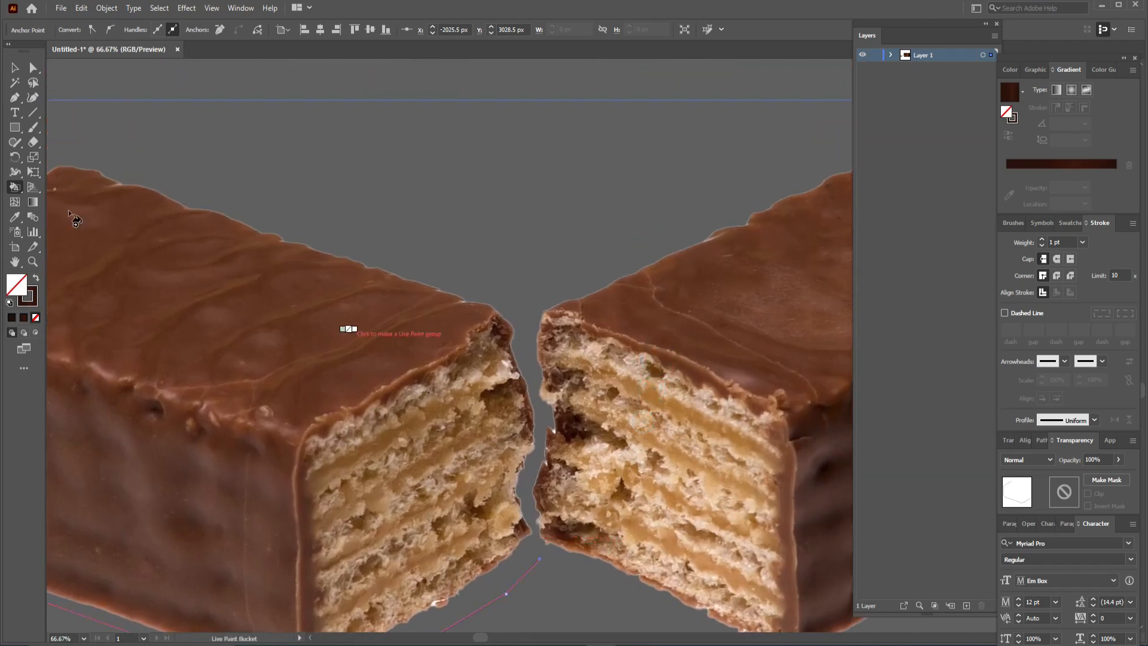
{"action": "left_click", "coordinate": [16, 98]}
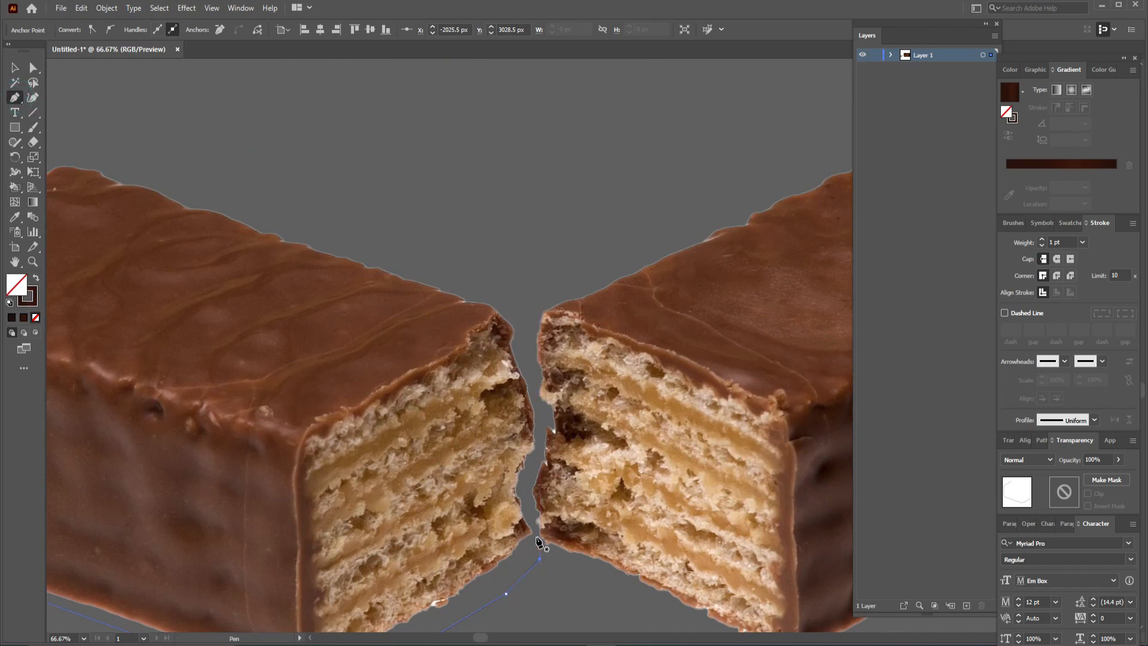
{"action": "key", "text": "ctrl+equal"}
{"action": "key", "text": "ctrl+equal"}
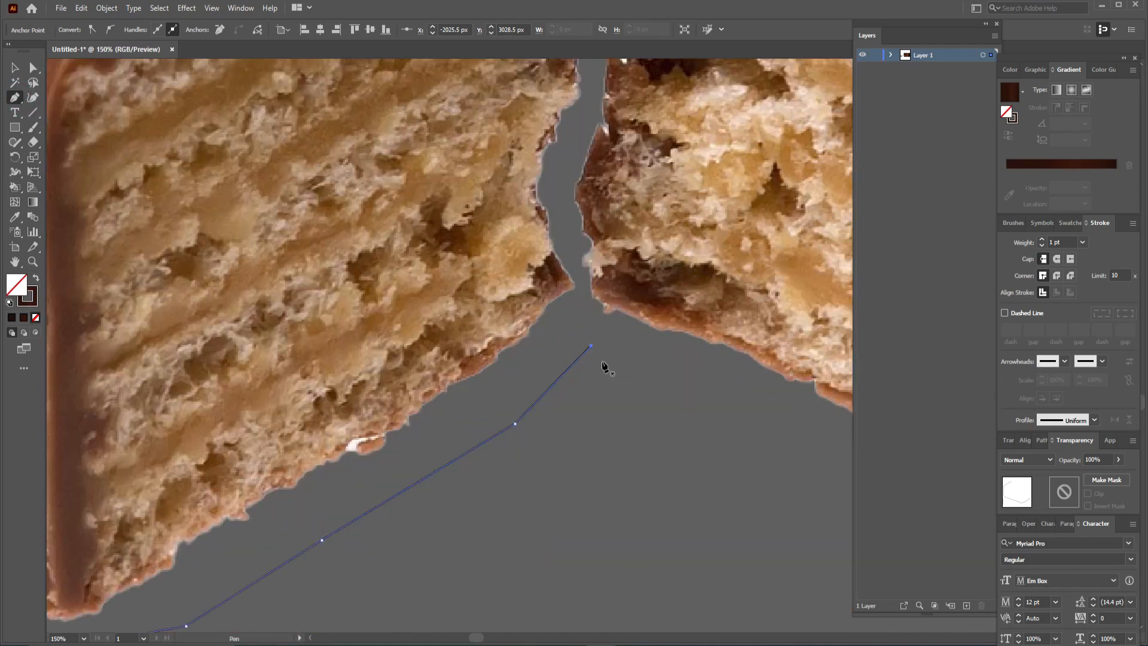
{"action": "left_click_drag", "start_coordinate": [601, 335], "coordinate": [589, 504]}
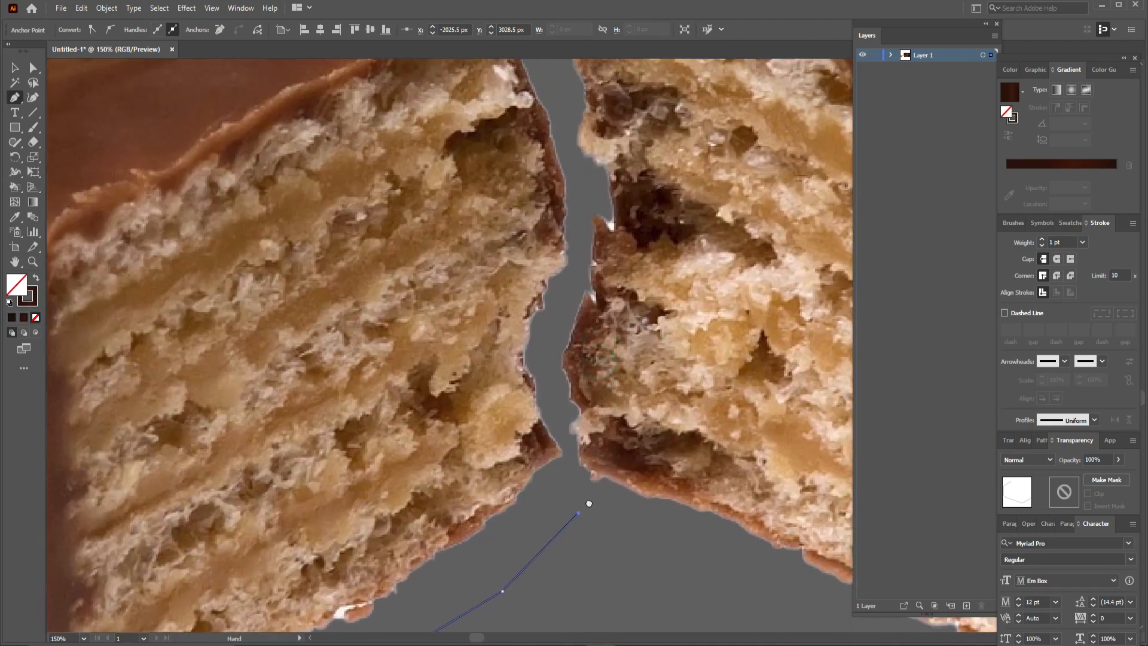
{"action": "left_click", "coordinate": [567, 435]}
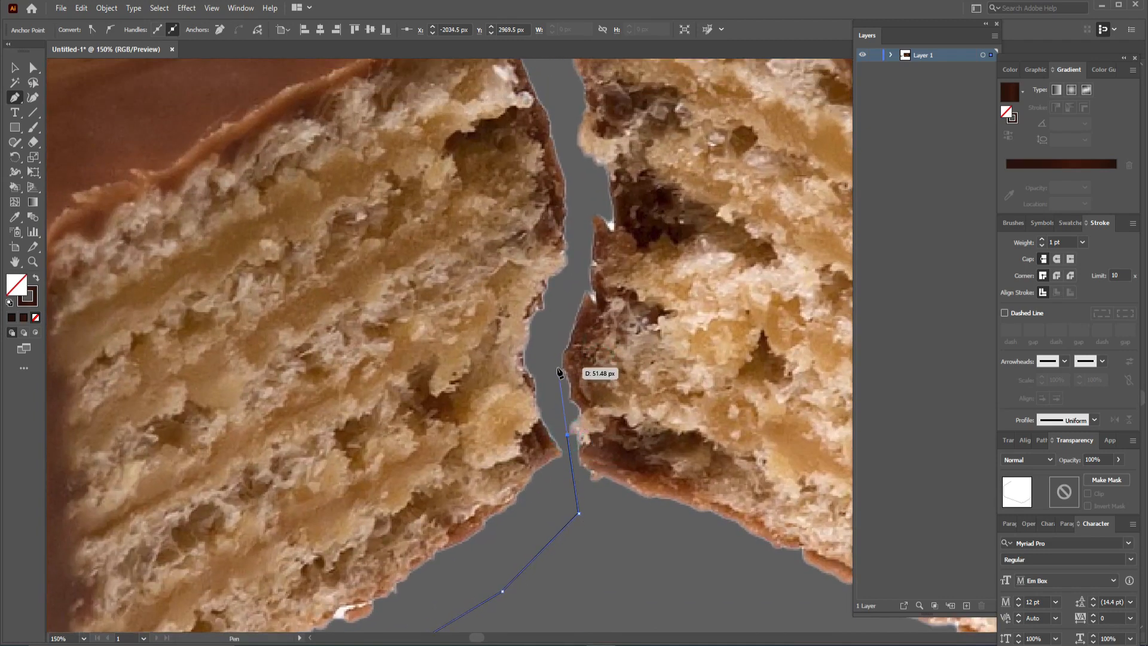
{"action": "left_click", "coordinate": [549, 357]}
{"action": "left_click", "coordinate": [553, 323]}
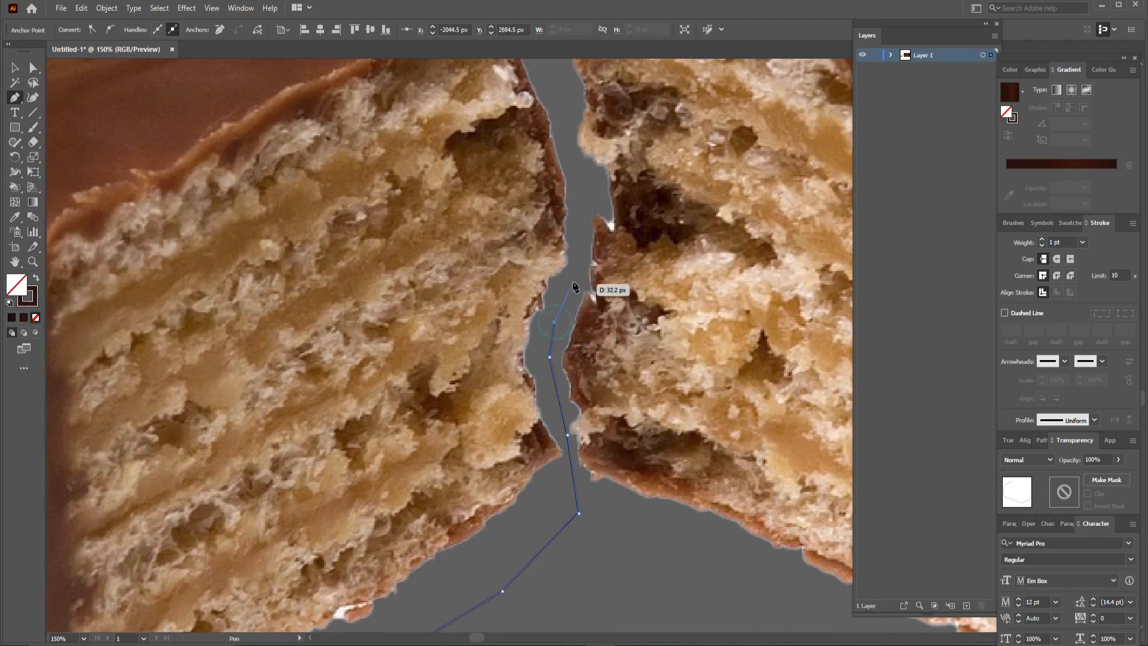
- Carry the Pen path up through the upper half of the gap to just above the left piece's inner top corner
{"action": "left_click", "coordinate": [572, 279]}
{"action": "left_click", "coordinate": [582, 221]}
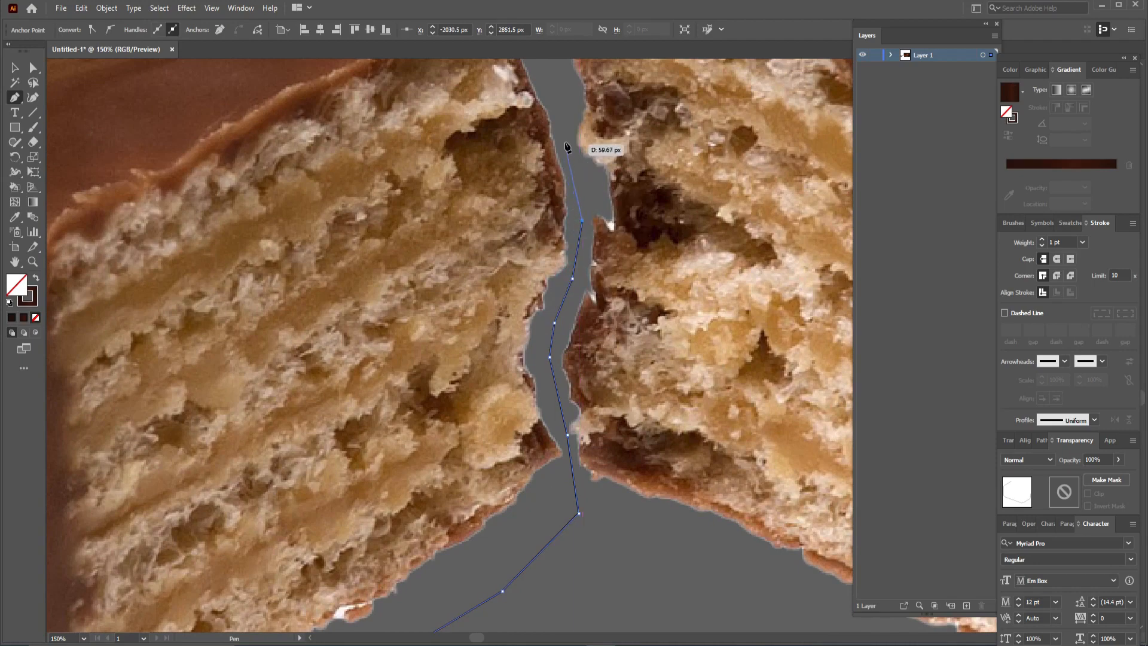
{"action": "left_click", "coordinate": [566, 142]}
{"action": "left_click", "coordinate": [550, 74]}
{"action": "left_click_drag", "start_coordinate": [549, 73], "coordinate": [575, 311]}
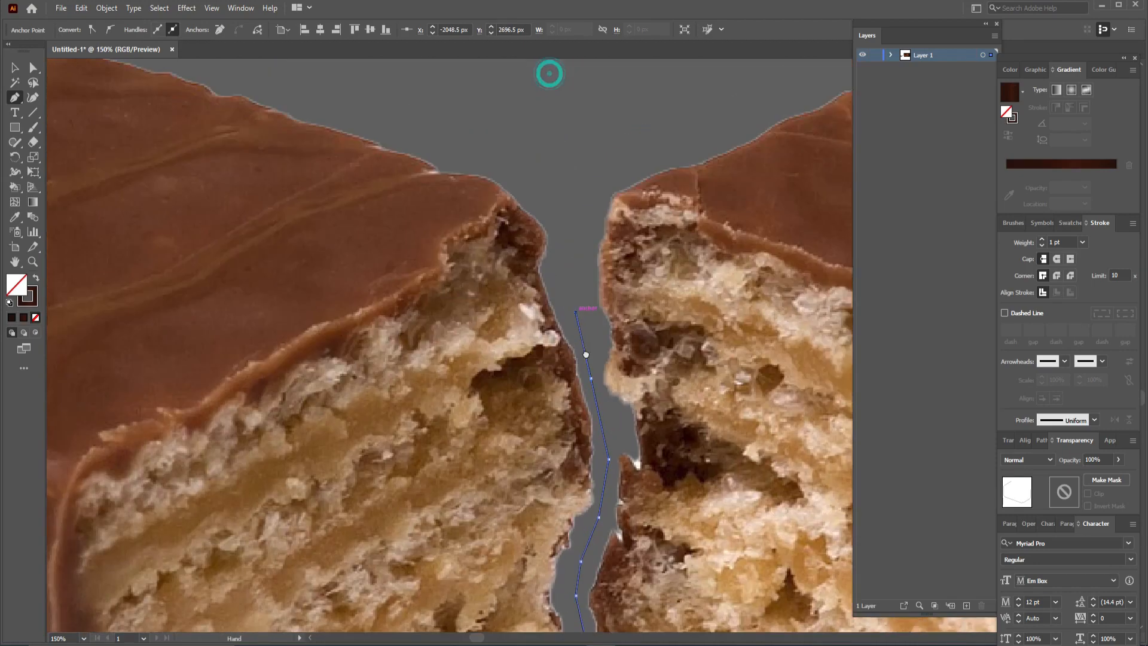
{"action": "left_click_drag", "start_coordinate": [586, 354], "coordinate": [632, 499]}
{"action": "left_click", "coordinate": [604, 348]}
- Trace just outside the left wafer piece's top edge and close the Pen path at its starting anchor
{"action": "left_click", "coordinate": [432, 245]}
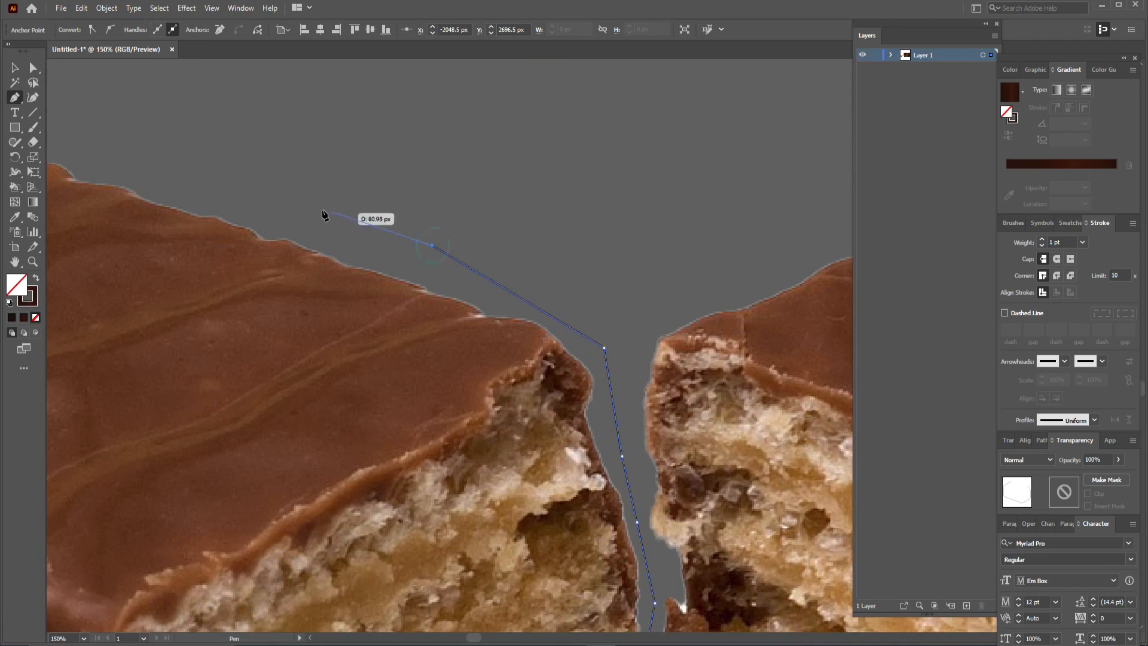
{"action": "left_click", "coordinate": [262, 202]}
{"action": "left_click_drag", "start_coordinate": [263, 203], "coordinate": [835, 405]}
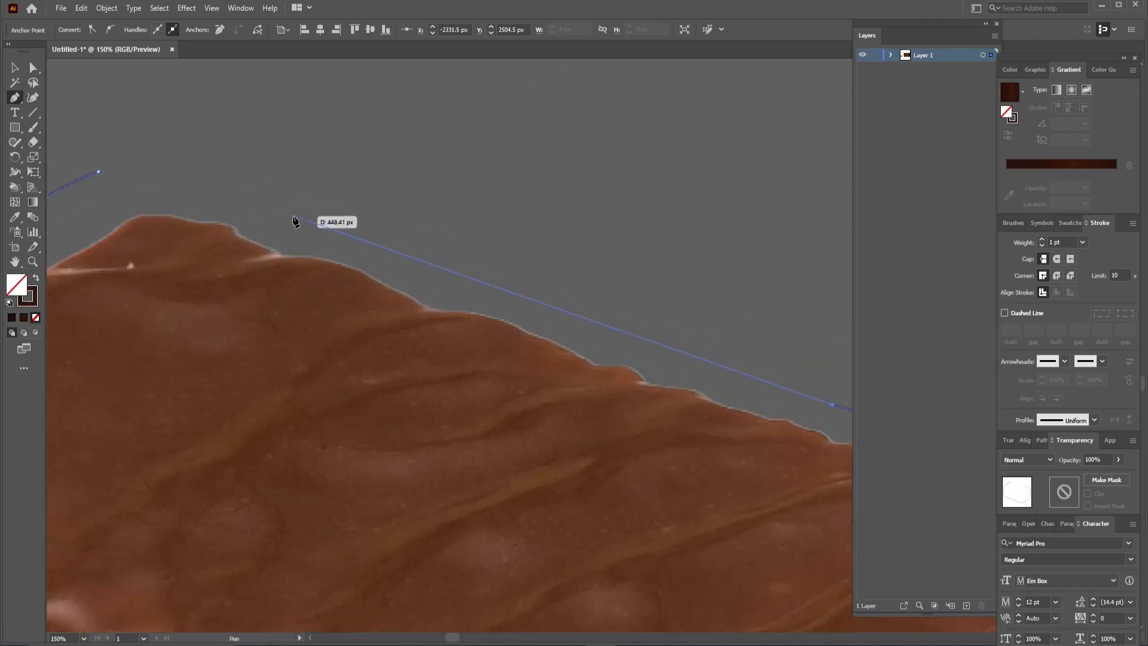
{"action": "left_click", "coordinate": [289, 215]}
{"action": "left_click", "coordinate": [99, 171]}
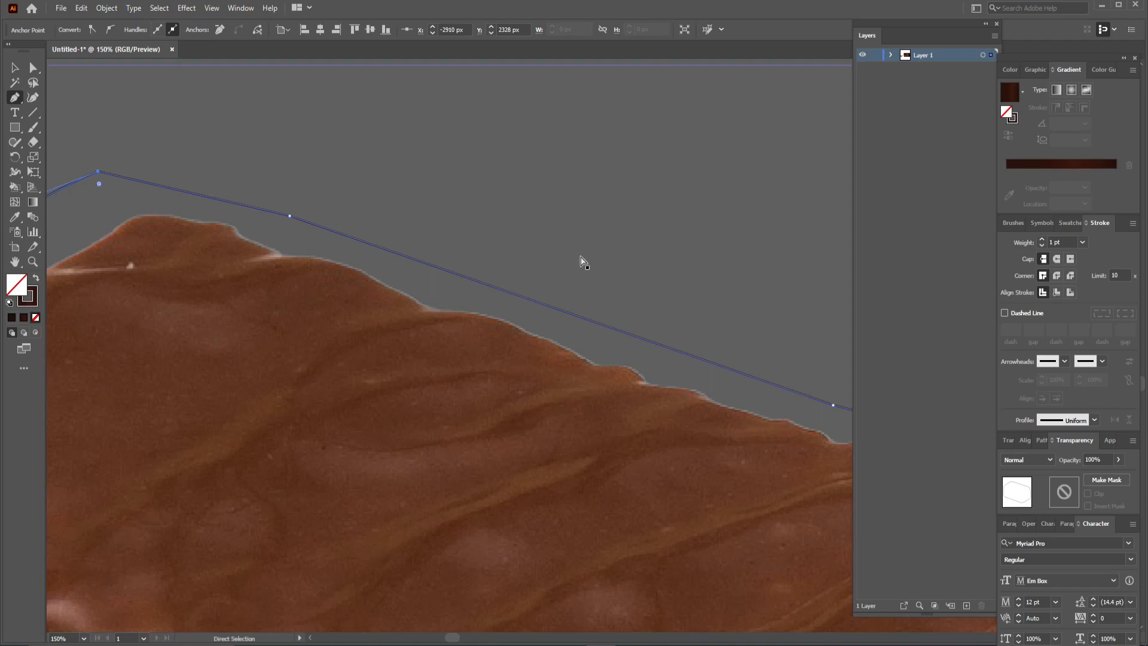
- Make a clipping mask from the closed path and the wafer image to isolate the left piece, and deselect it
{"action": "key", "text": "ctrl+1"}
{"action": "key", "text": "ctrl+minus"}
{"action": "left_click_drag", "start_coordinate": [679, 308], "coordinate": [403, 150]}
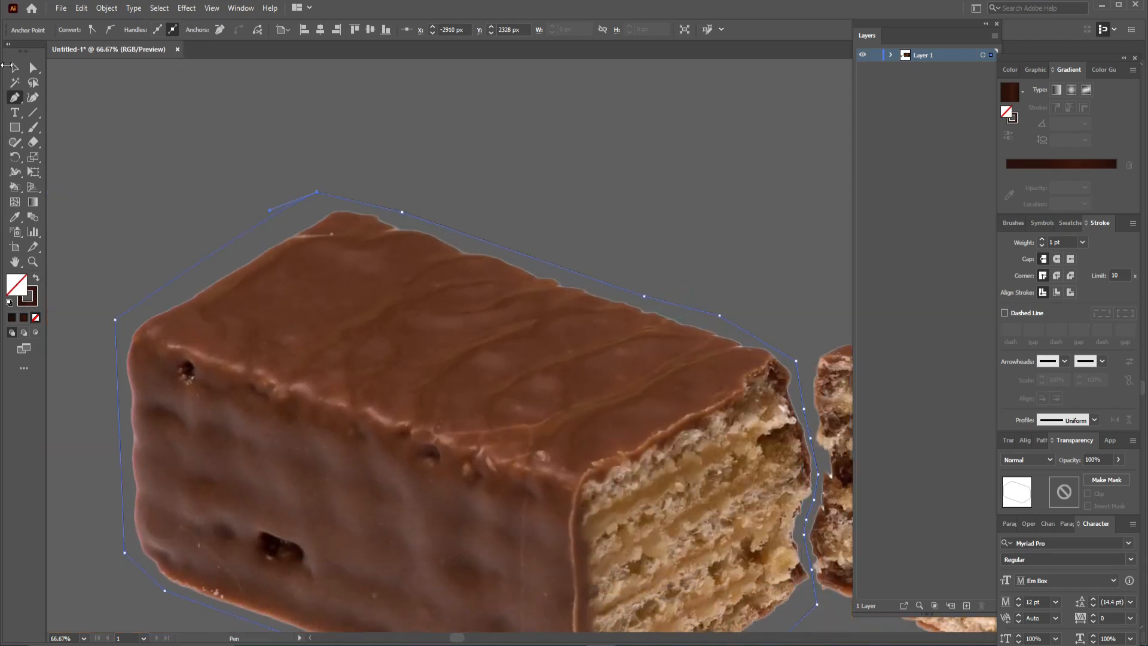
{"action": "left_click", "coordinate": [16, 67]}
{"action": "left_click", "coordinate": [591, 126]}
{"action": "left_click", "coordinate": [615, 183]}
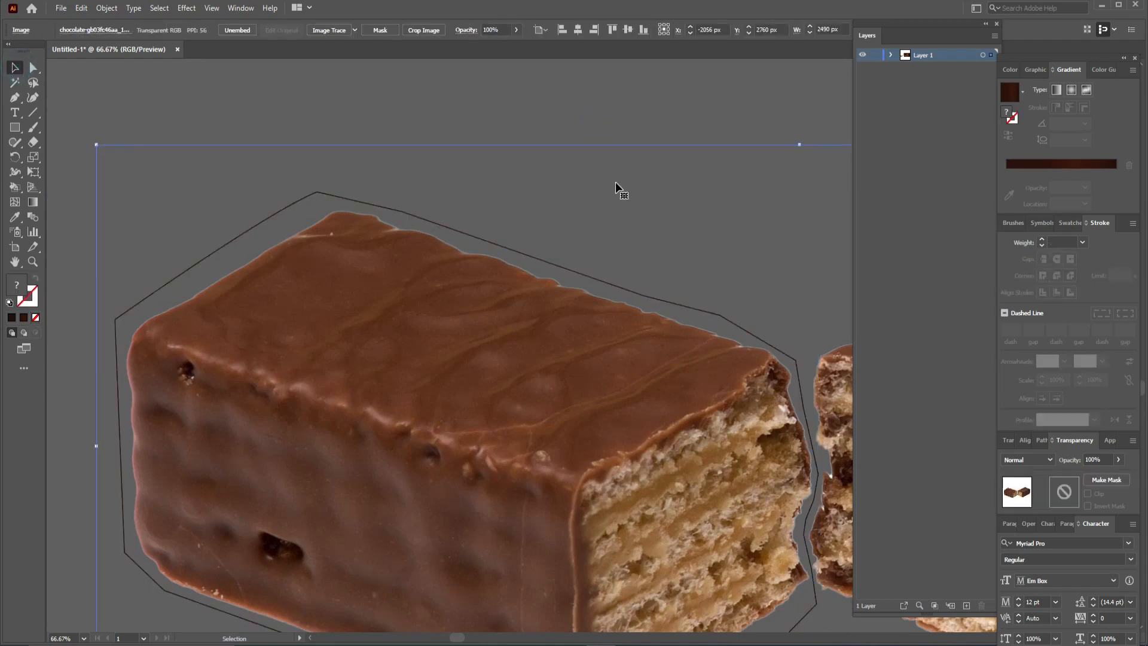
{"action": "key", "text": "ctrl+a"}
{"action": "right_click", "coordinate": [472, 356]}
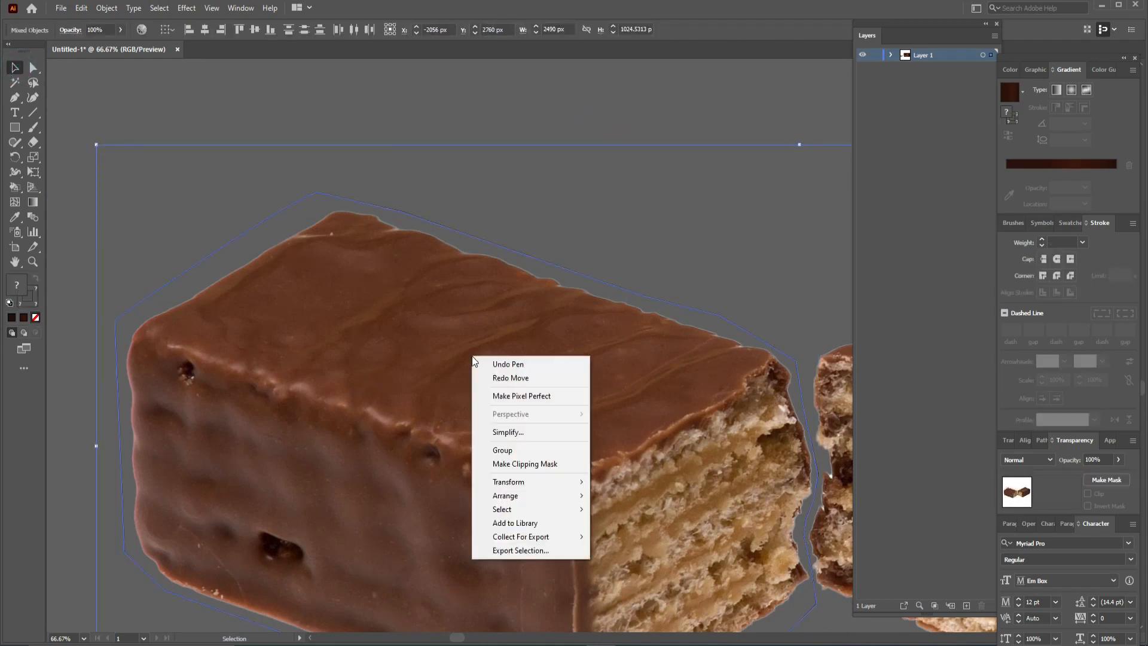
{"action": "left_click", "coordinate": [514, 464]}
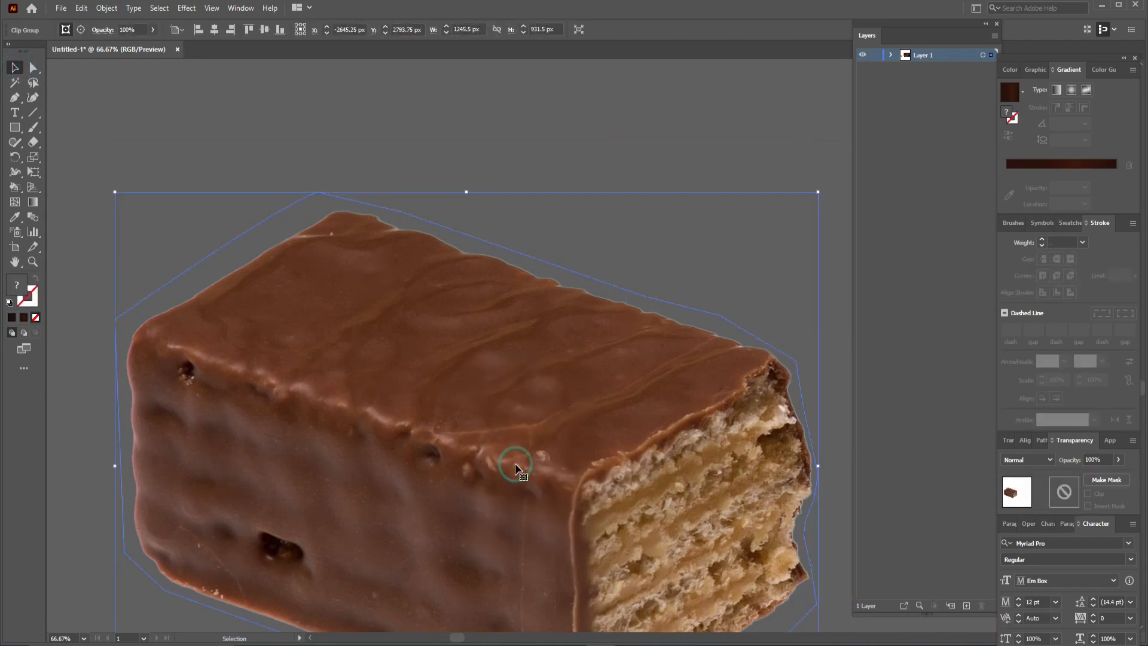
{"action": "left_click", "coordinate": [596, 147]}
- Move the clipped wafer piece closer to the artboard's left edge and deselect it
{"action": "key", "text": "ctrl+minus"}
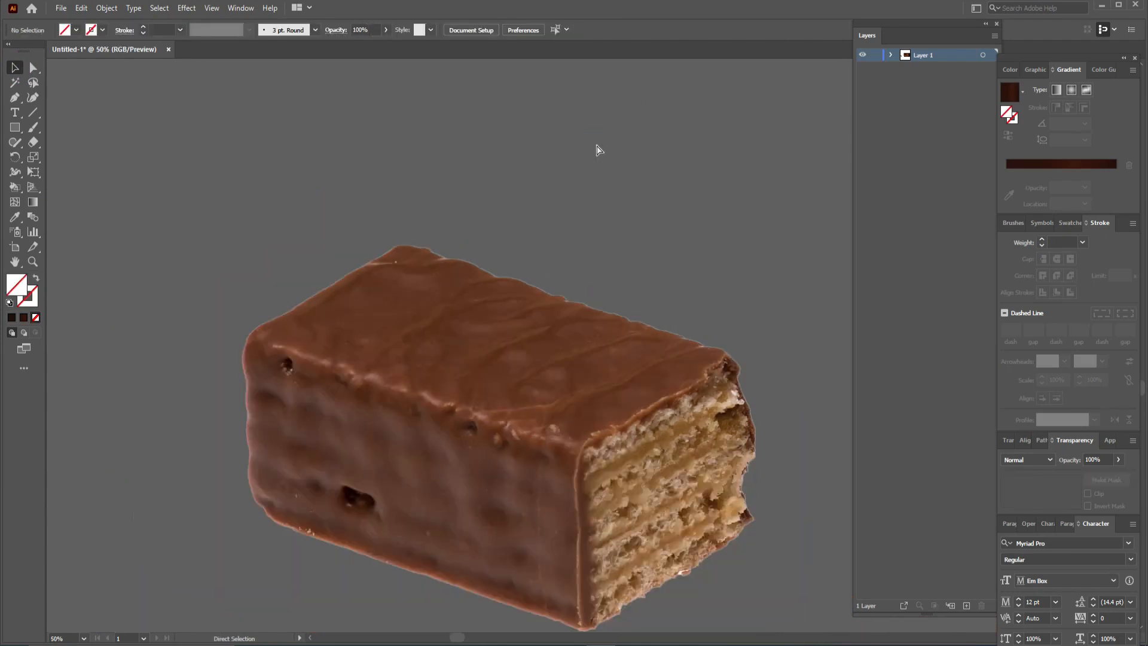
{"action": "key", "text": "ctrl+minus"}
{"action": "key", "text": "ctrl+minus"}
{"action": "key", "text": "ctrl+minus"}
{"action": "key", "text": "ctrl+minus"}
{"action": "key", "text": "ctrl+minus"}
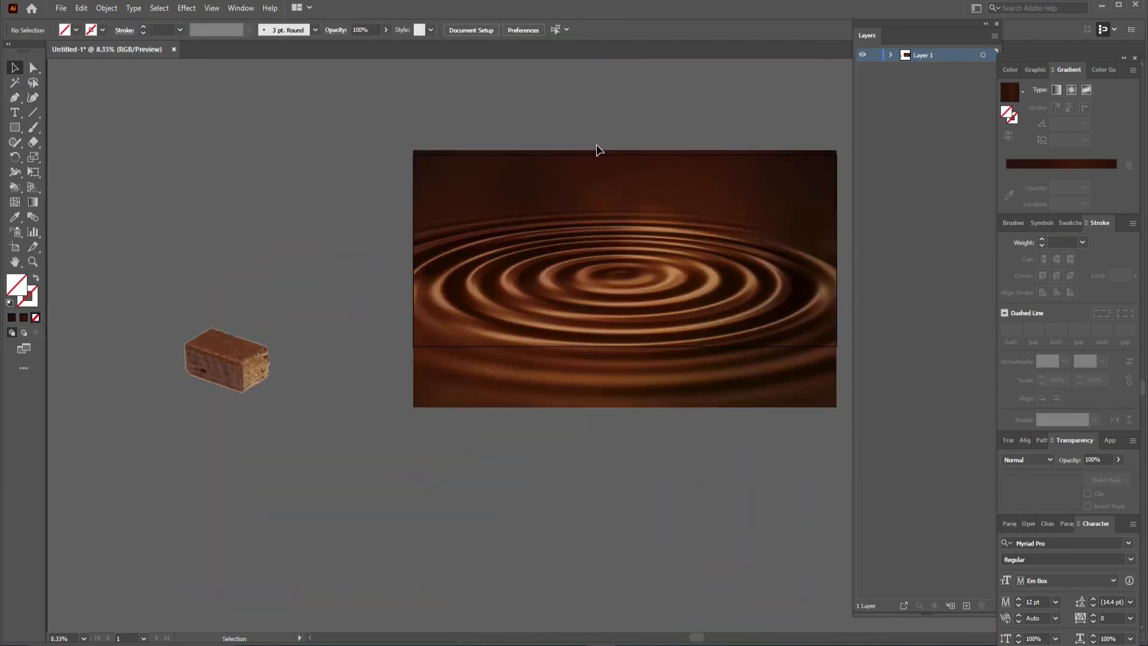
{"action": "key", "text": "space"}
{"action": "left_click_drag", "start_coordinate": [573, 507], "coordinate": [519, 583]}
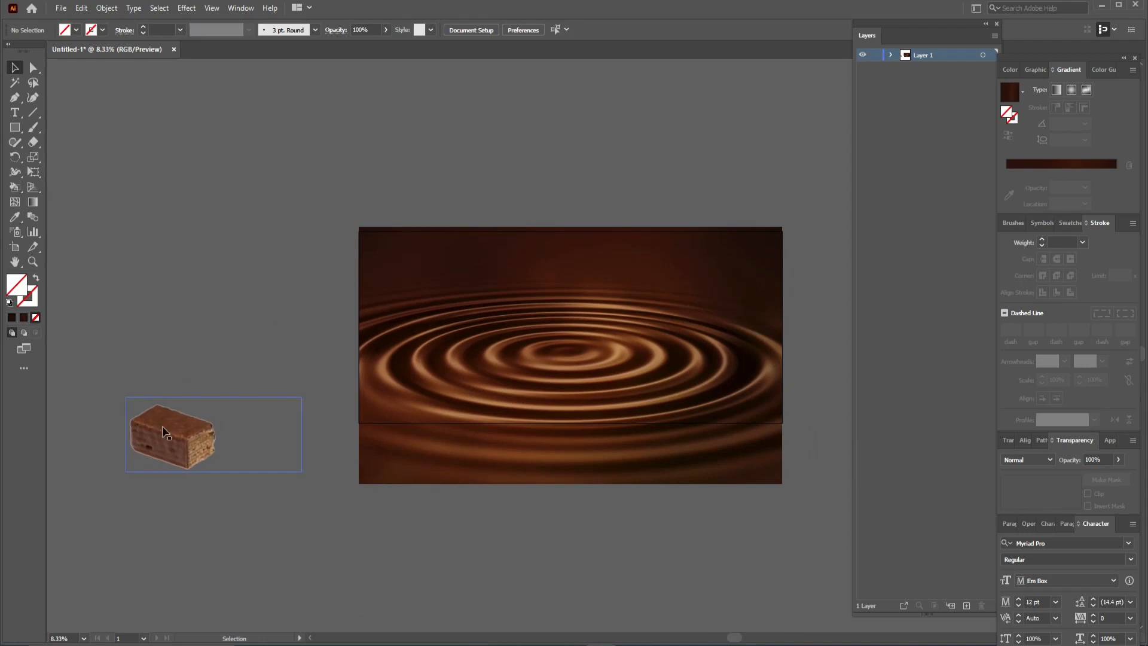
{"action": "left_click_drag", "start_coordinate": [163, 426], "coordinate": [265, 407]}
{"action": "left_click", "coordinate": [475, 569]}
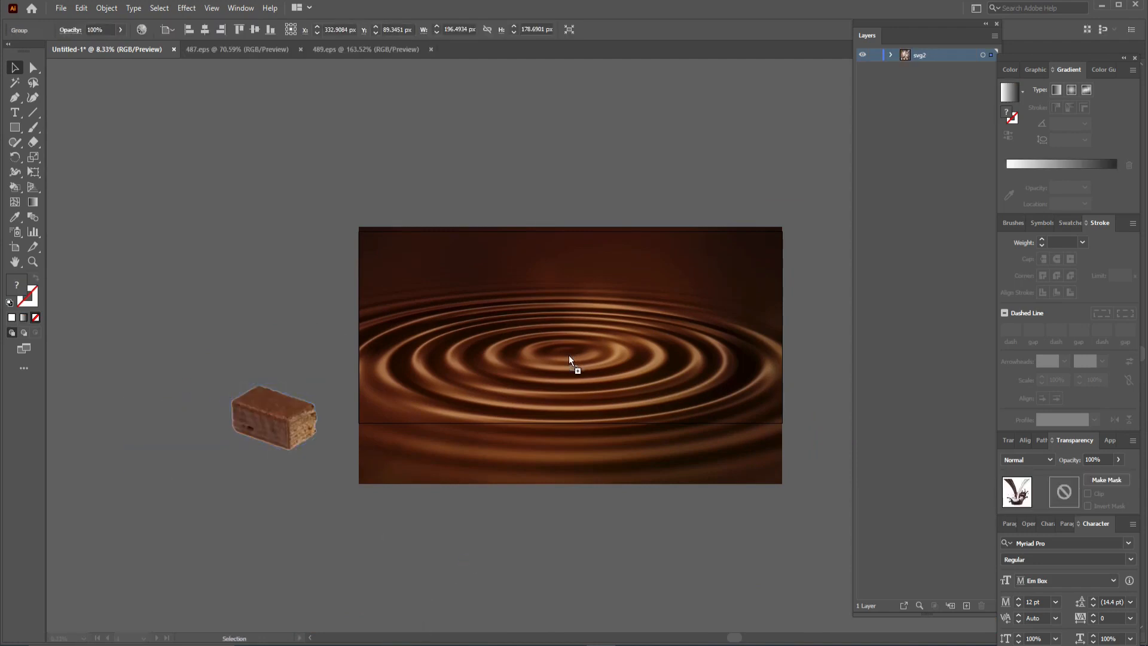
- Bring in the chocolate-and-milk pour group, enlarge it to about 2045 px wide, and position it over the ripple's centre
{"action": "left_click_drag", "start_coordinate": [569, 355], "coordinate": [613, 310]}
{"action": "left_click_drag", "start_coordinate": [652, 285], "coordinate": [652, 286]}
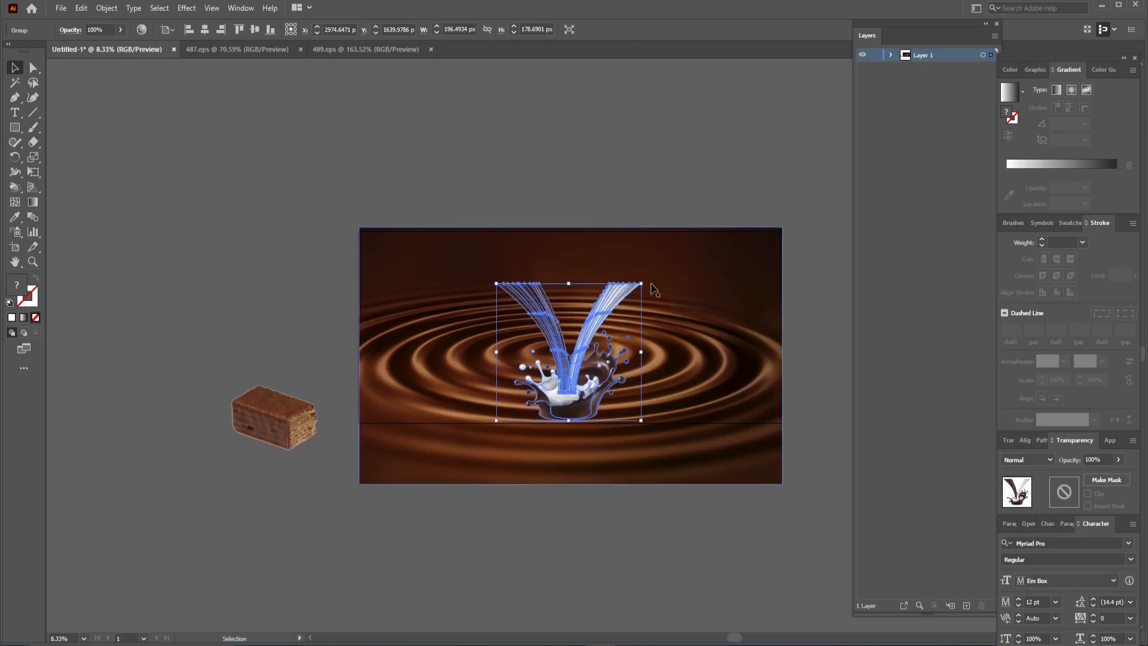
{"action": "left_click_drag", "start_coordinate": [584, 404], "coordinate": [583, 353]}
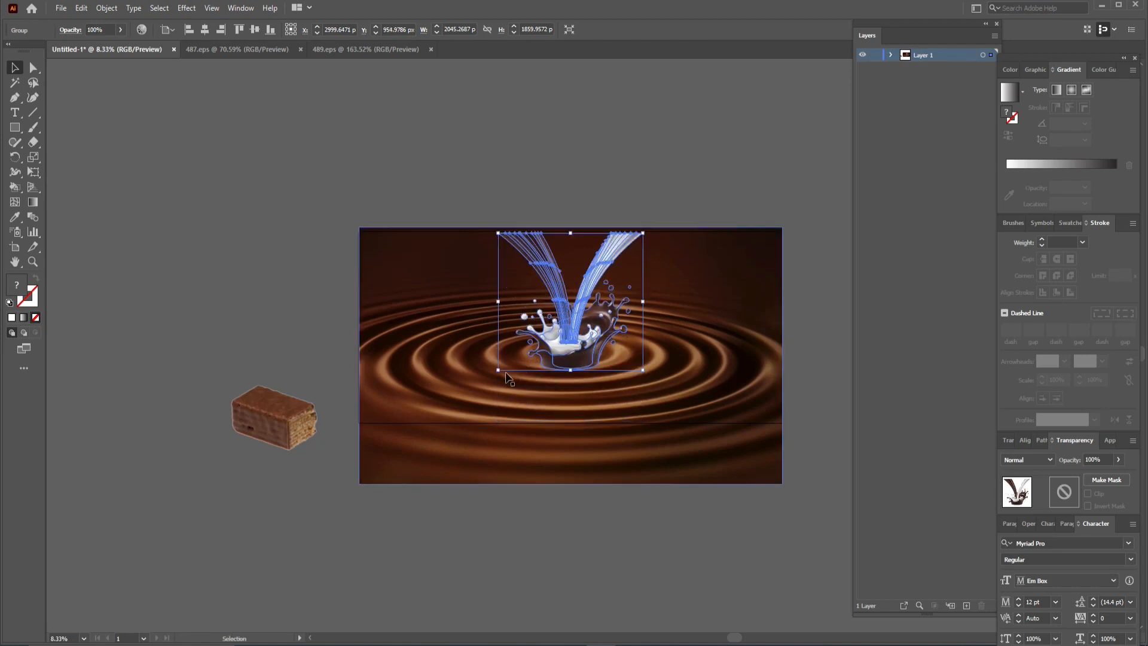
{"action": "left_click", "coordinate": [815, 352]}
{"action": "left_click_drag", "start_coordinate": [570, 358], "coordinate": [571, 353]}
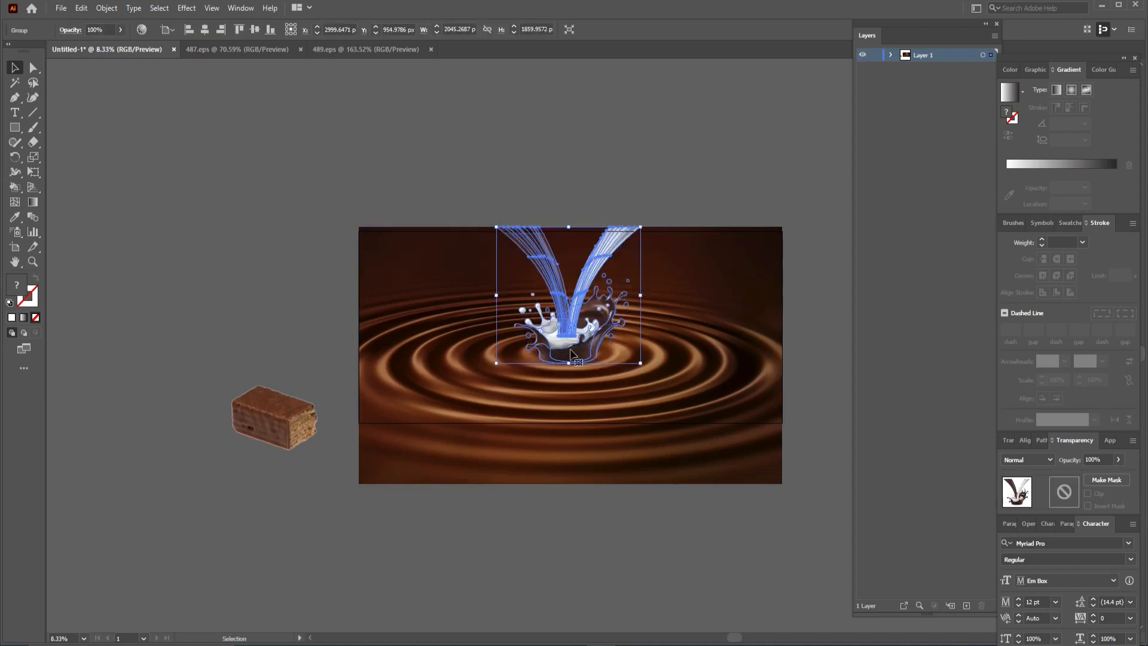
{"action": "left_click", "coordinate": [825, 356]}
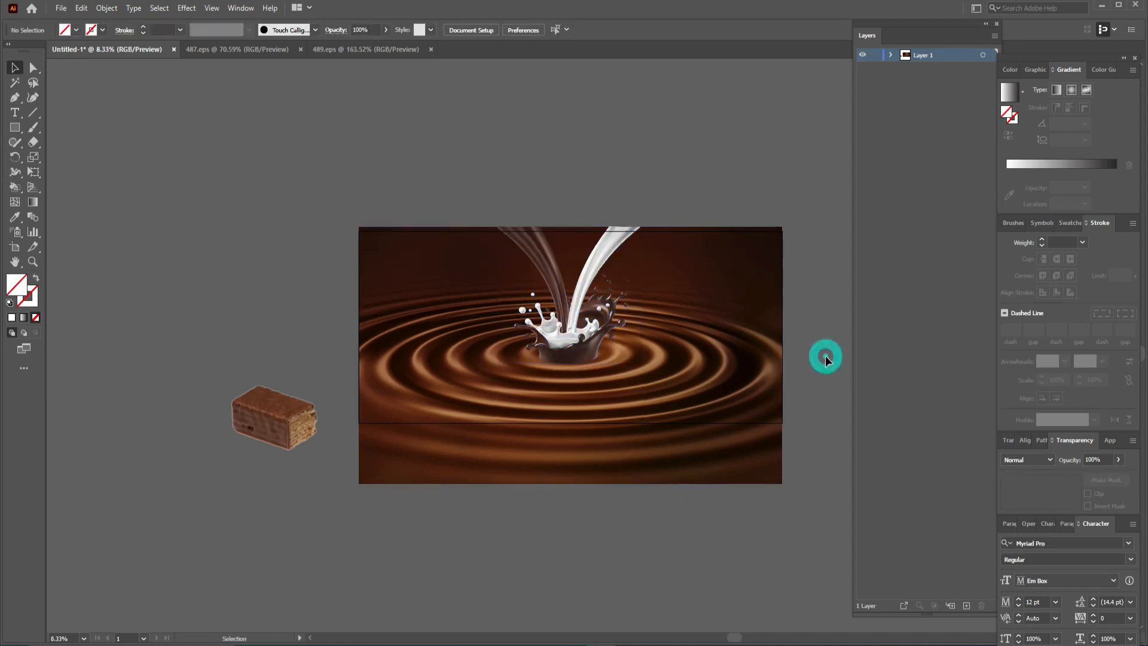
- Enlarge the pour group slightly more and recentre it on the ripple so its streams extend above the artboard
{"action": "left_click", "coordinate": [619, 356]}
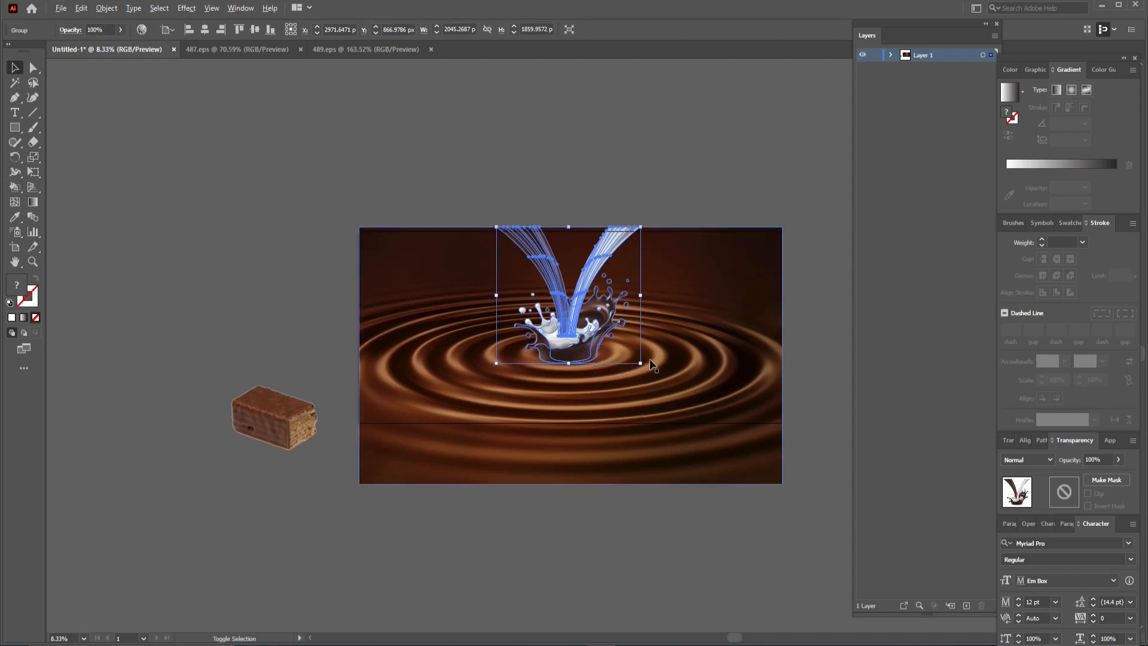
{"action": "left_click_drag", "start_coordinate": [641, 364], "coordinate": [662, 376]}
{"action": "left_click_drag", "start_coordinate": [563, 354], "coordinate": [565, 348]}
- Nudge the ripple image down in small steps to a Y position of 1715.5 px
{"action": "left_click", "coordinate": [747, 351]}
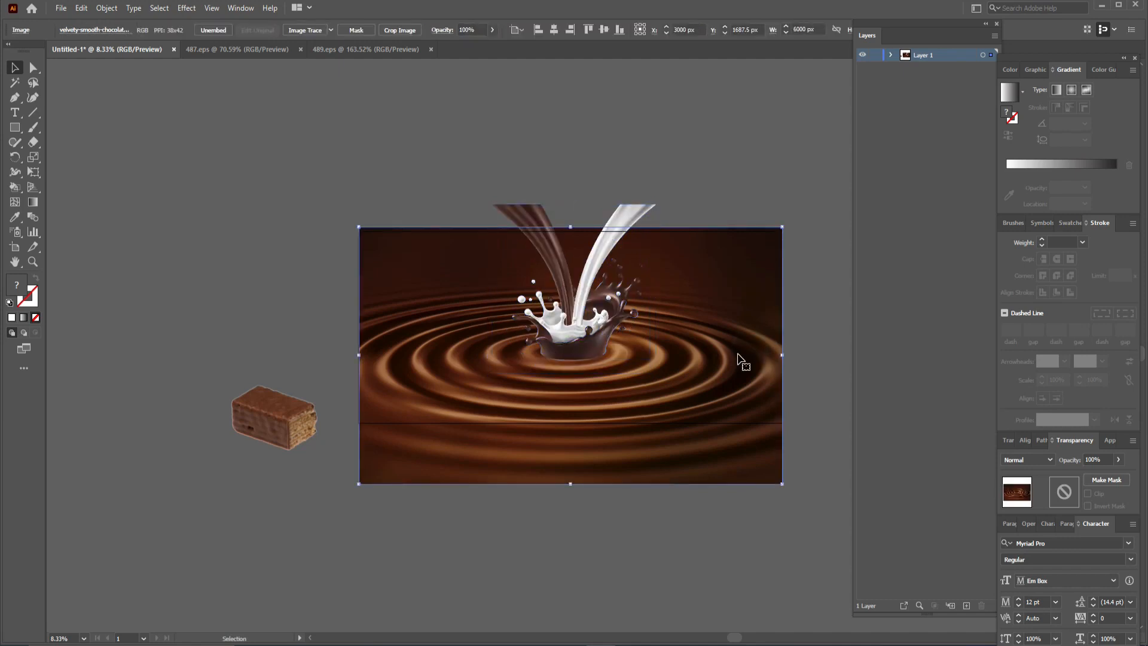
{"action": "key", "text": "Down"}
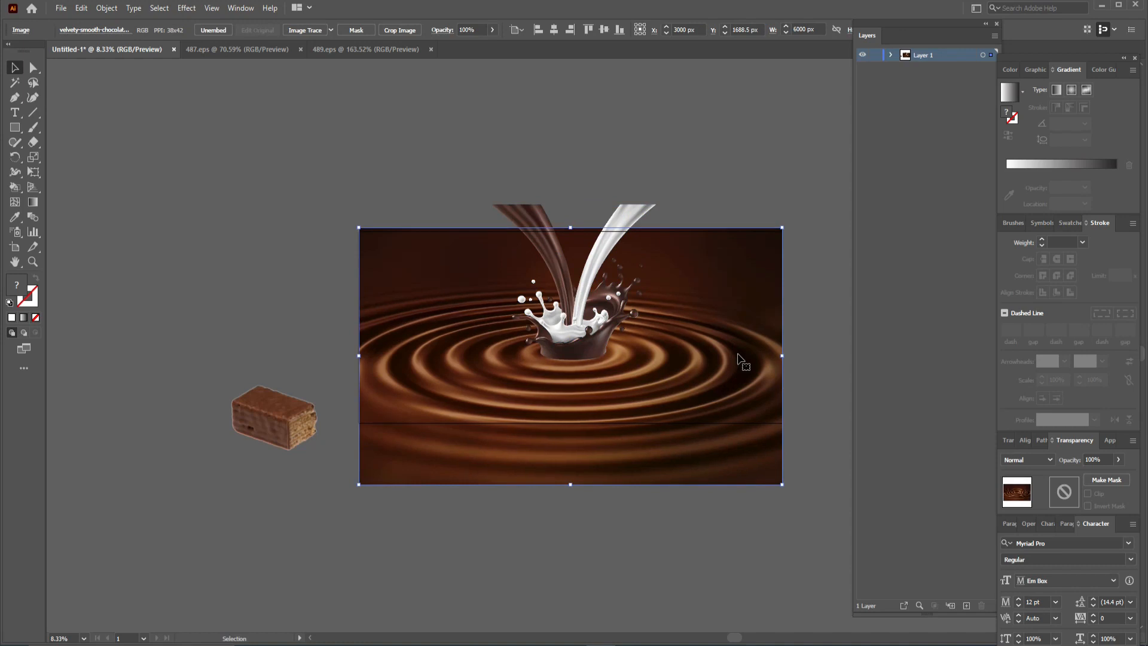
{"action": "key", "text": "Down"}
{"action": "key", "text": "Down"}
{"action": "key", "text": "Down"}
{"action": "key", "text": "Down"}
{"action": "key", "text": "Down"}
{"action": "key", "text": "Down"}
{"action": "key", "text": "Down"}
{"action": "key", "text": "Down"}
{"action": "key", "text": "Down"}
{"action": "key", "text": "Down"}
{"action": "key", "text": "Down"}
{"action": "key", "text": "Down"}
{"action": "key", "text": "Down"}
{"action": "key", "text": "Down"}
{"action": "key", "text": "Down"}
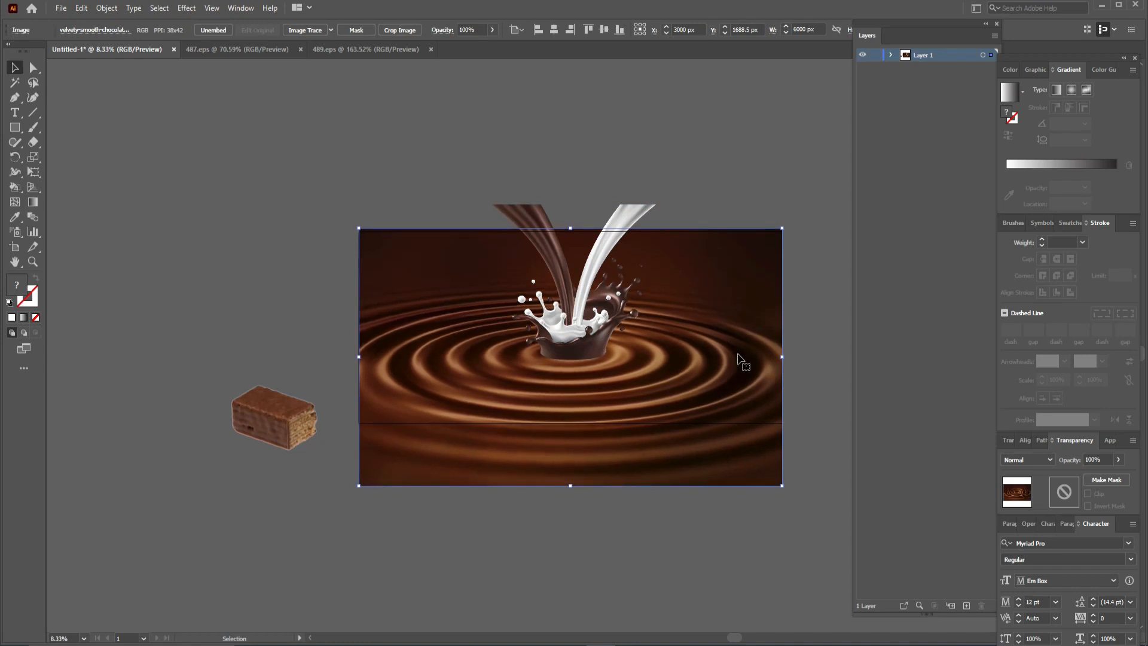
- Lower the pour group slightly and place the swirling chocolate-and-milk splash, about 1715 px wide, around the pour's base
{"action": "left_click_drag", "start_coordinate": [592, 337], "coordinate": [738, 301]}
{"action": "left_click", "coordinate": [582, 363]}
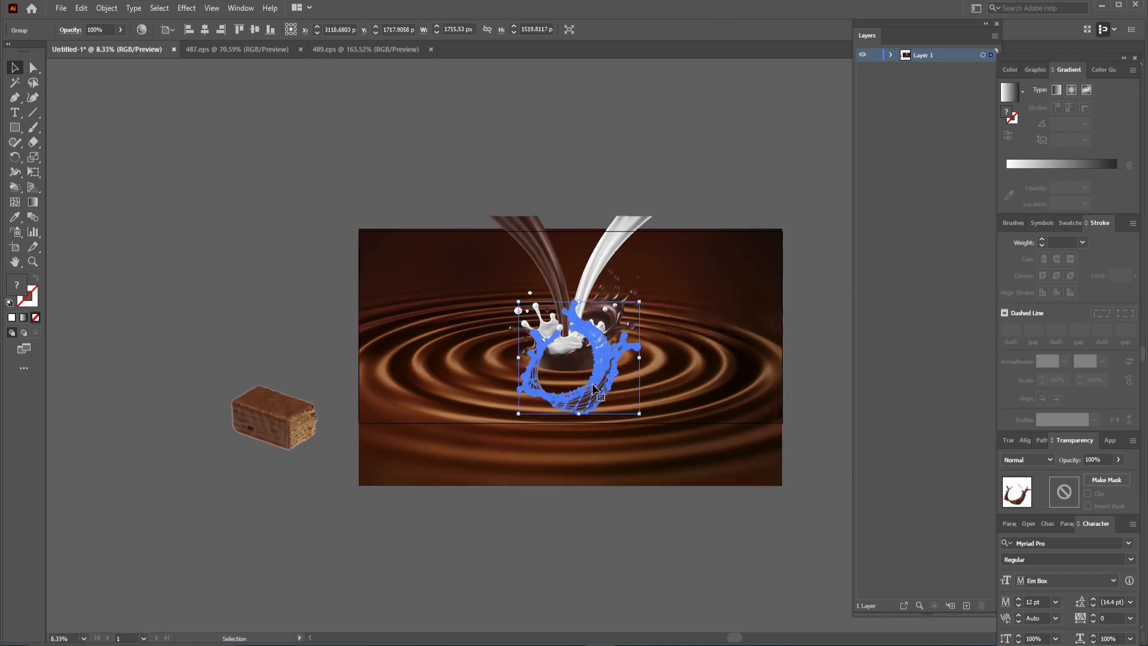
{"action": "left_click_drag", "start_coordinate": [659, 413], "coordinate": [658, 377]}
- Raise the splash slightly around the pour, expand Layer 1 and lock the ripple image
{"action": "left_click", "coordinate": [781, 385]}
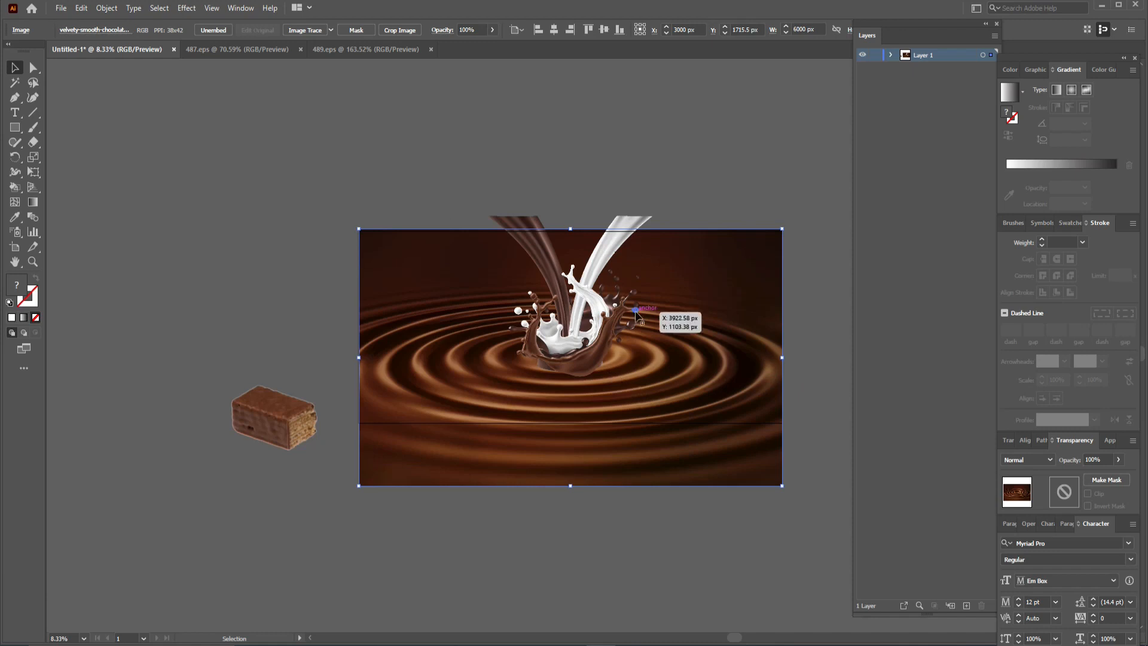
{"action": "left_click", "coordinate": [891, 55]}
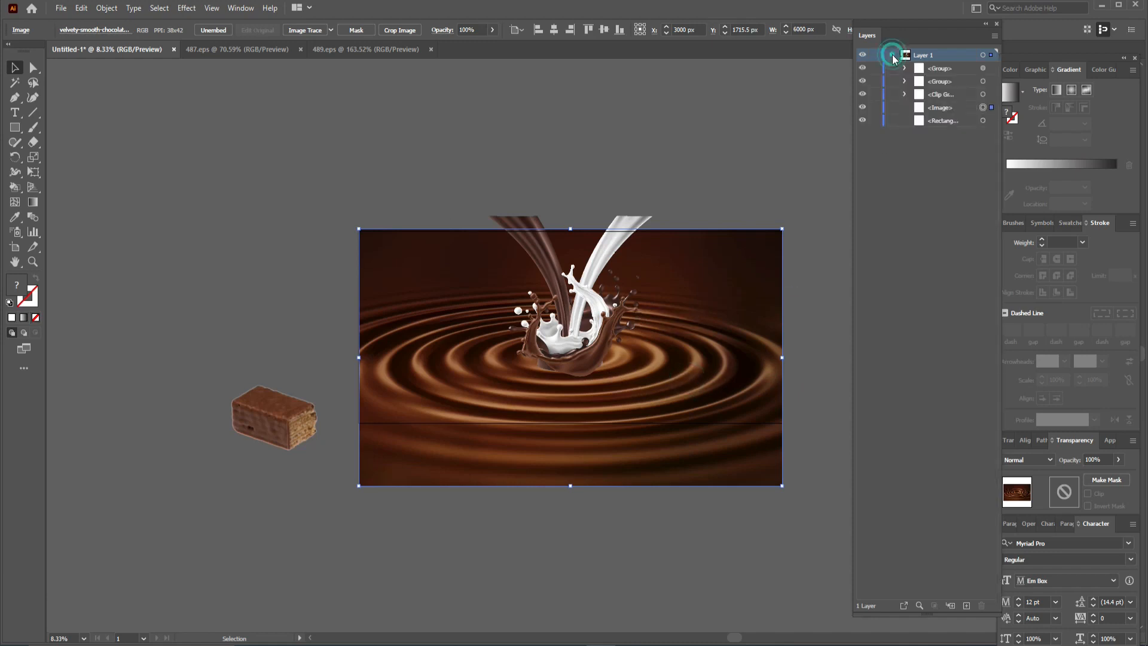
{"action": "left_click", "coordinate": [876, 108]}
- Scale all the unlocked artwork up slightly about its centre and lock the background rectangle
{"action": "key", "text": "ctrl+a"}
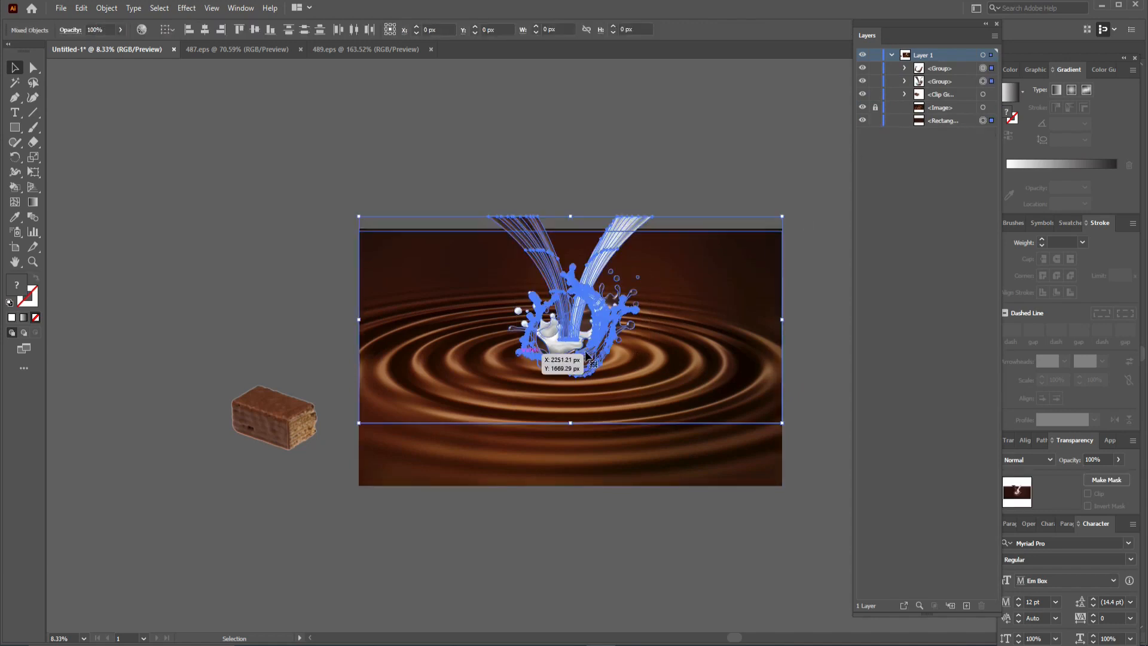
{"action": "left_click", "coordinate": [785, 188]}
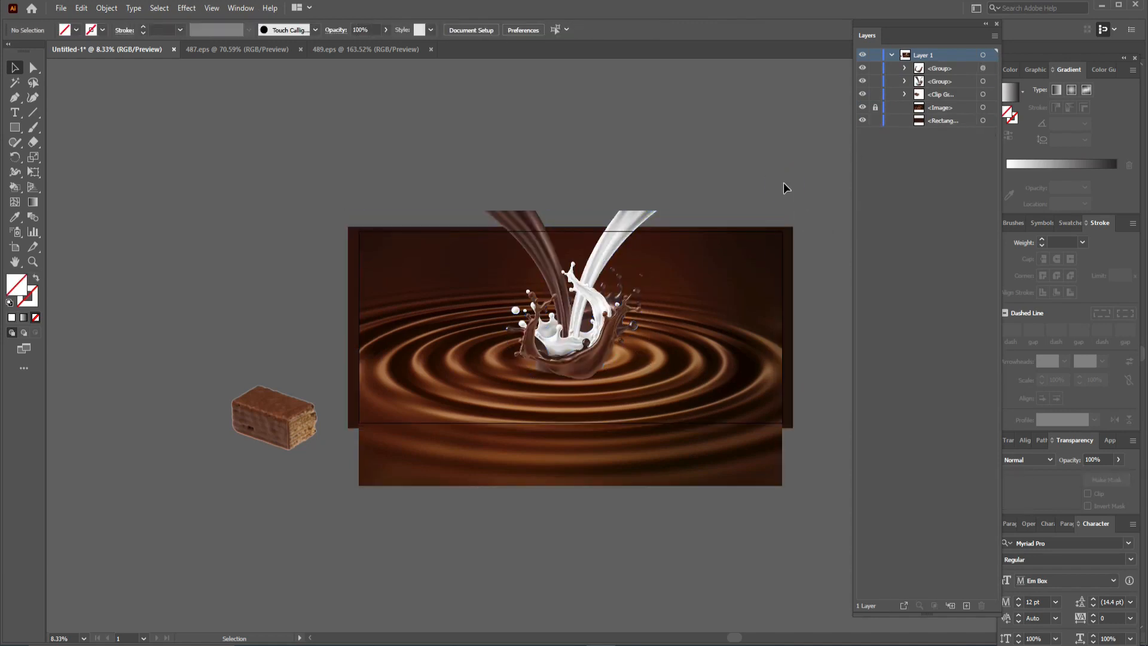
{"action": "left_click", "coordinate": [568, 359]}
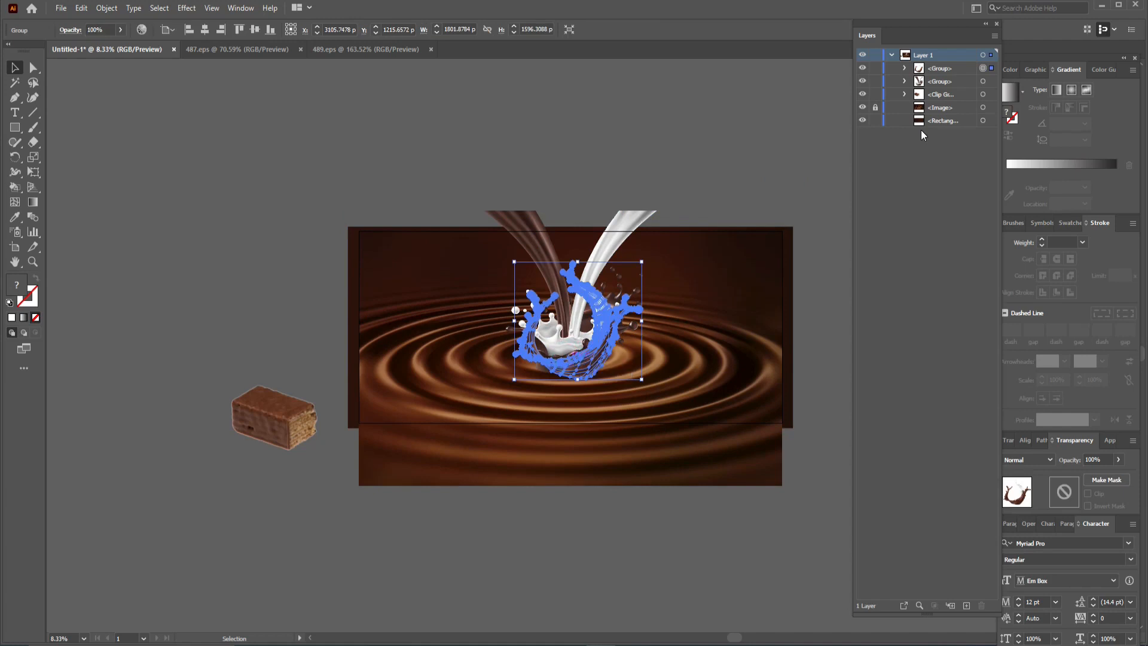
{"action": "left_click", "coordinate": [876, 120]}
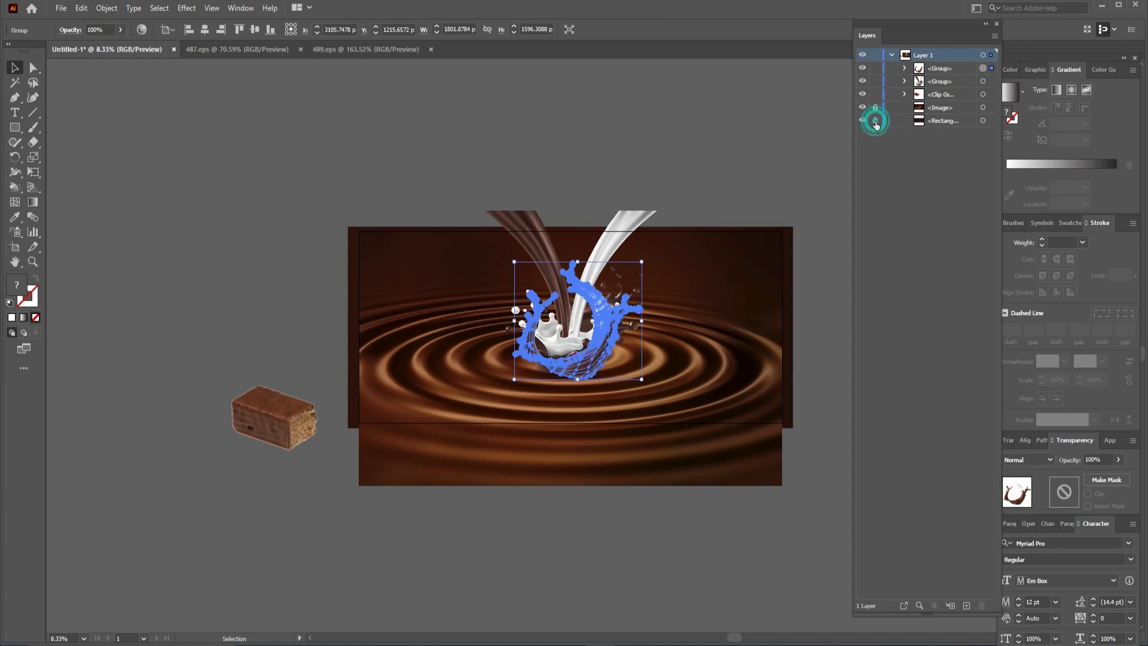
{"action": "left_click", "coordinate": [712, 337]}
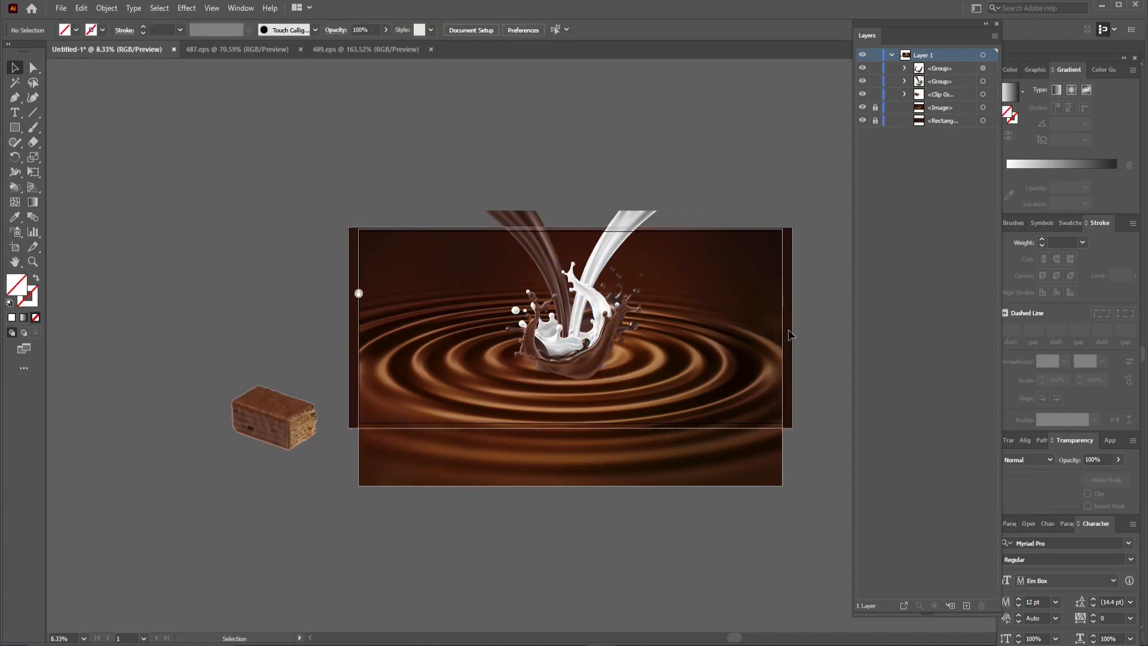
- Shift the pour group slightly up and the splash group to about X 3163 px, Y 1196 px
{"action": "left_click", "coordinate": [583, 352]}
{"action": "left_click_drag", "start_coordinate": [583, 349], "coordinate": [616, 352]}
{"action": "left_click", "coordinate": [795, 359]}
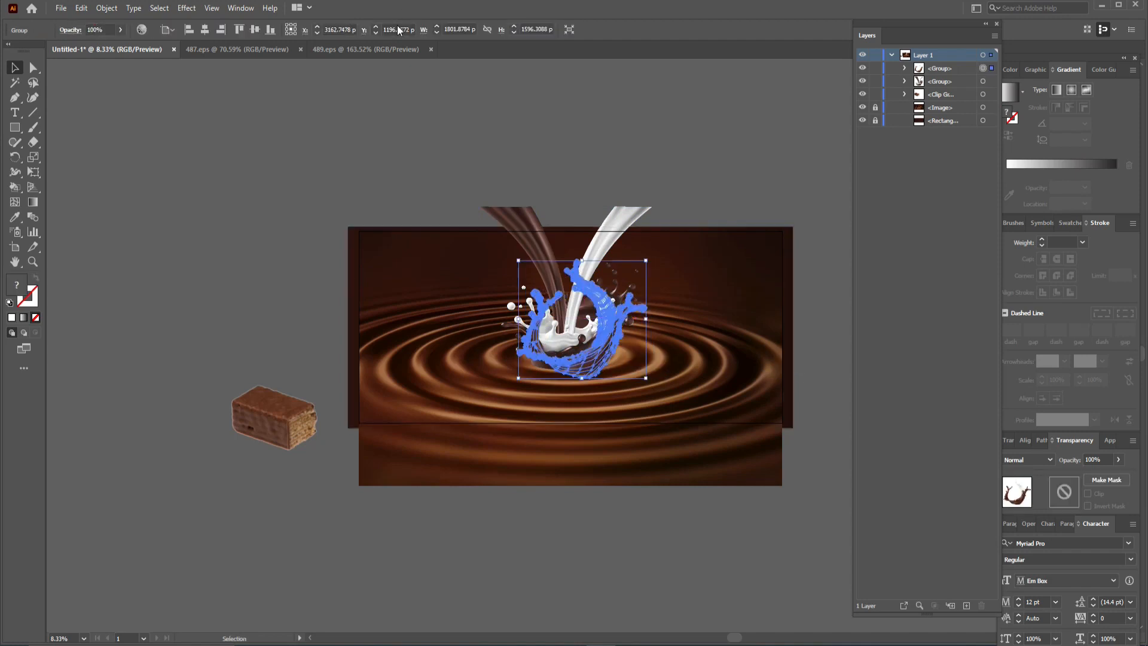
- Bring the selected chocolate ripple meshes from 1.ai into the banner and position them around the splash's base
{"action": "left_click", "coordinate": [449, 125]}
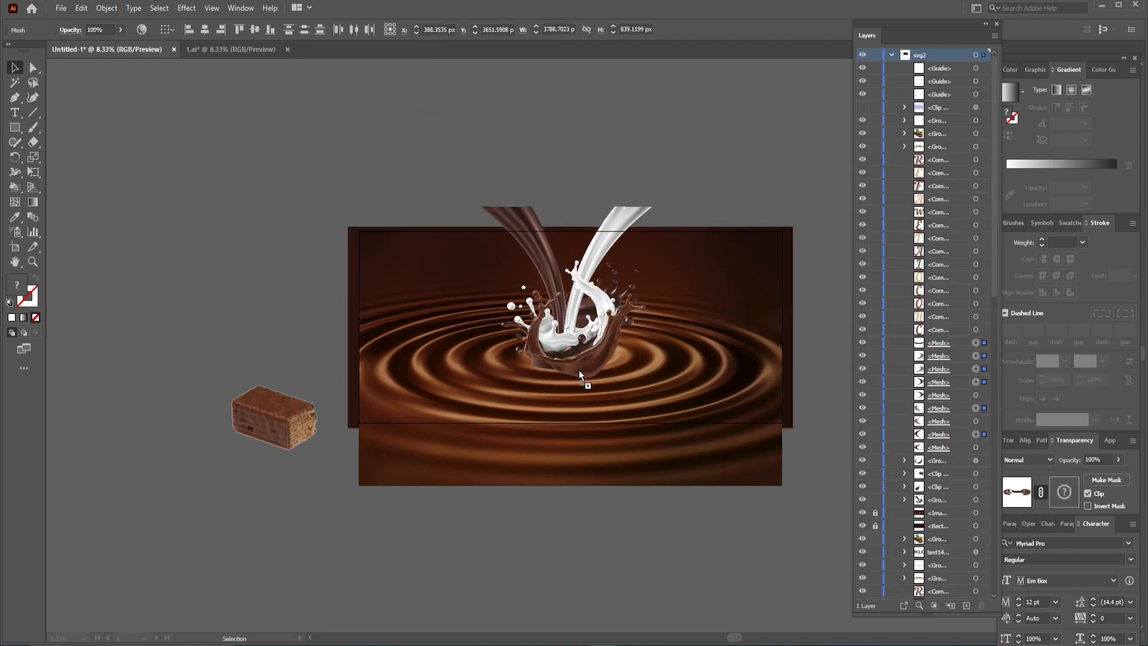
{"action": "key", "text": "ctrl+v"}
{"action": "left_click_drag", "start_coordinate": [590, 363], "coordinate": [632, 359]}
{"action": "left_click", "coordinate": [822, 380]}
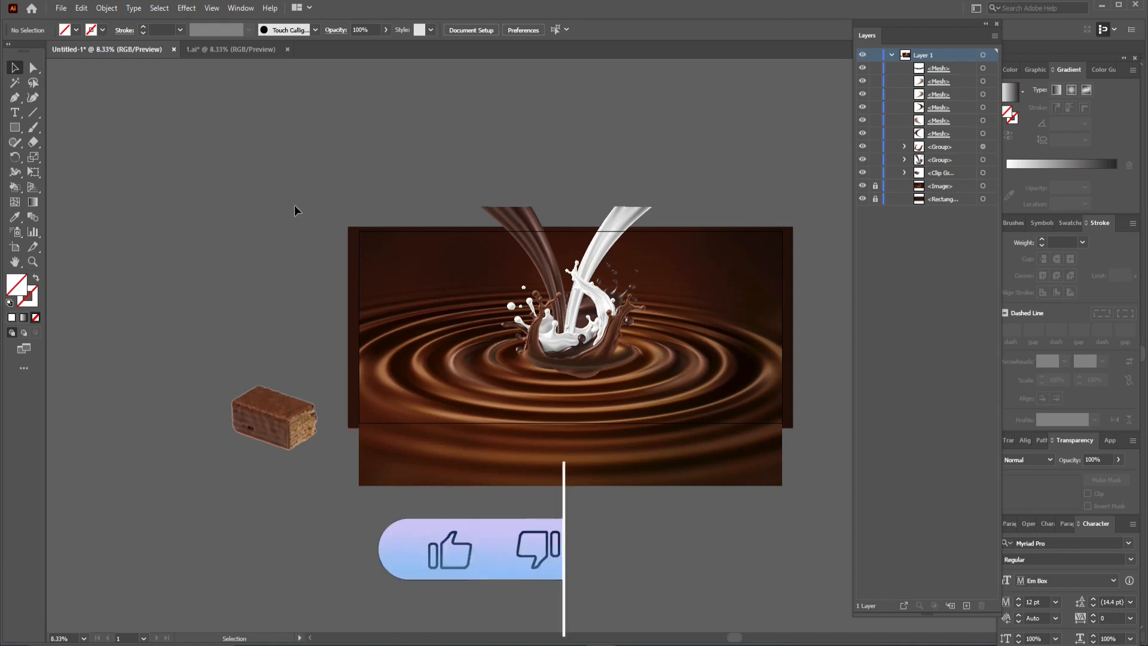
- Move the cut-out wafer piece onto the left side of the splash
{"action": "left_click_drag", "start_coordinate": [278, 426], "coordinate": [546, 331]}
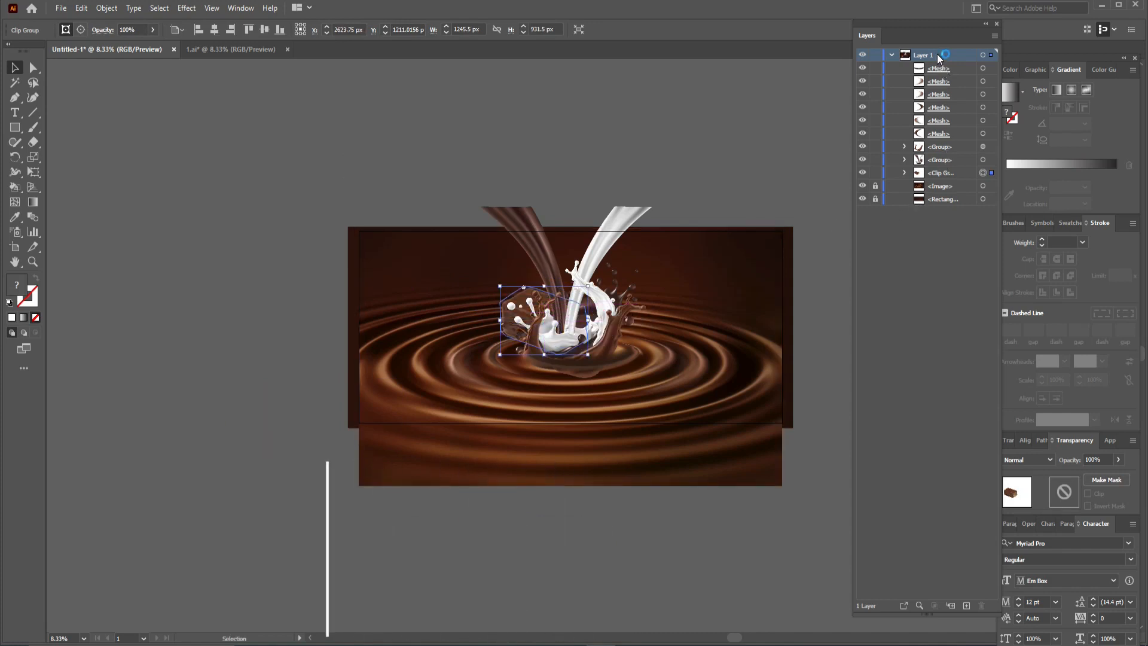
{"action": "left_click_drag", "start_coordinate": [938, 54], "coordinate": [943, 142]}
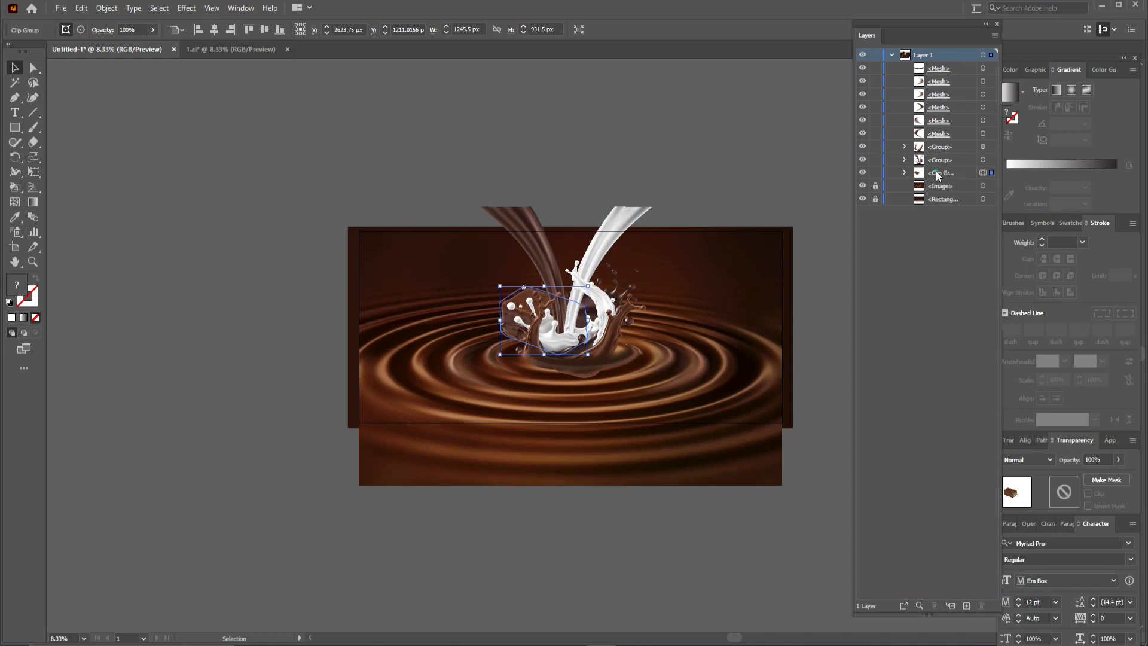
{"action": "left_click_drag", "start_coordinate": [936, 171], "coordinate": [935, 146]}
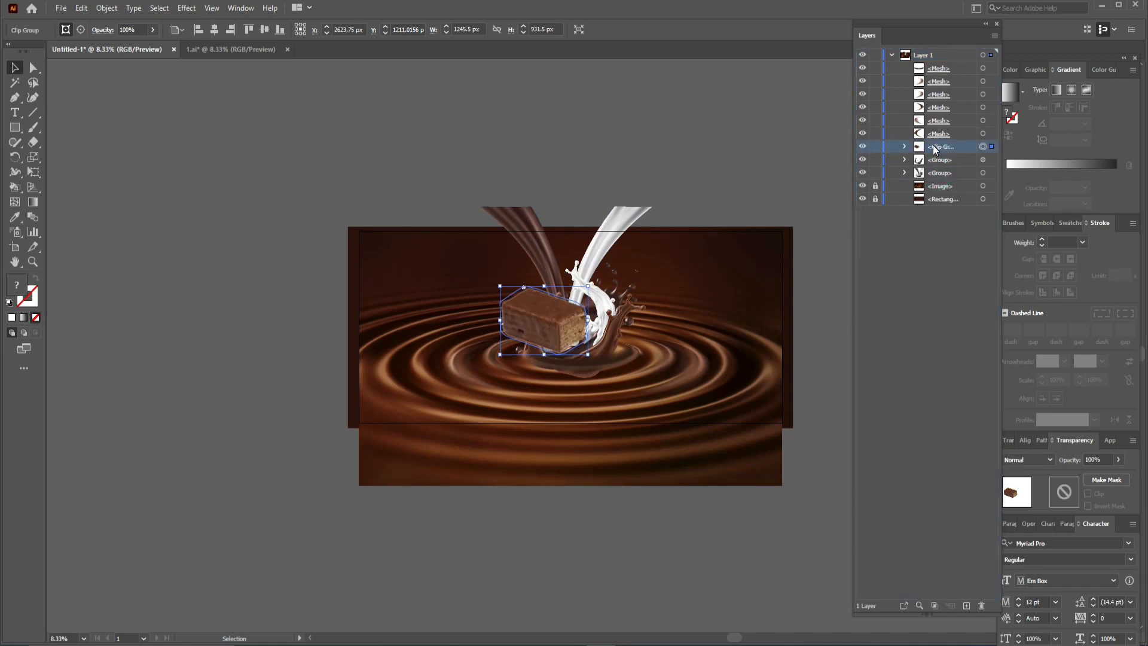
{"action": "left_click_drag", "start_coordinate": [934, 148], "coordinate": [936, 168]}
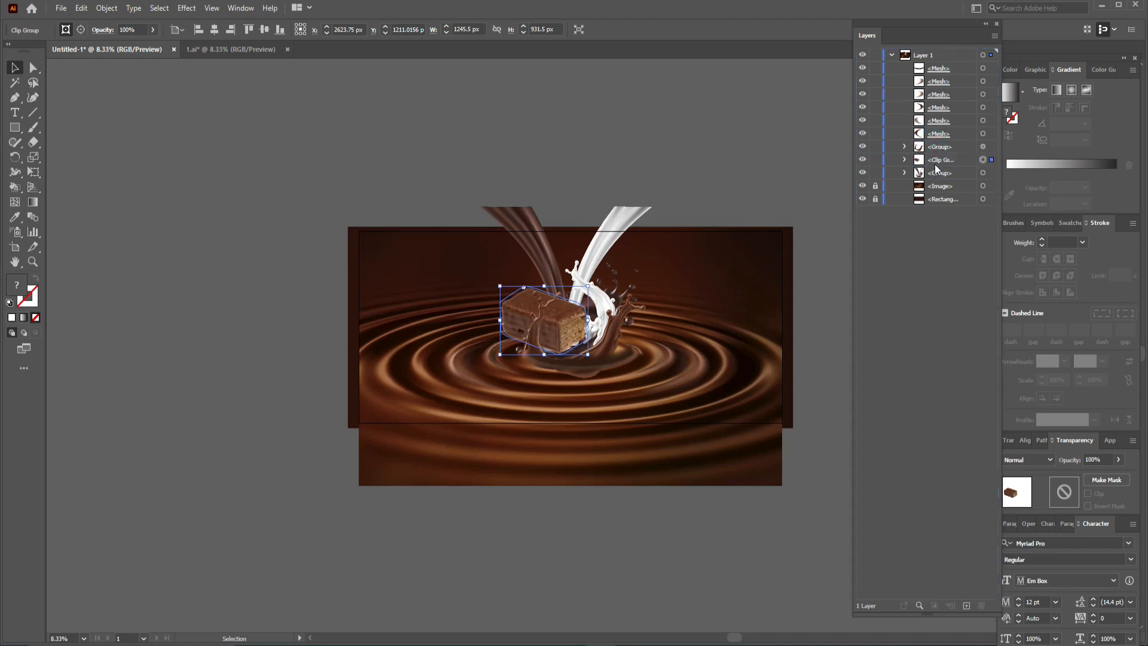
{"action": "left_click_drag", "start_coordinate": [935, 159], "coordinate": [938, 181]}
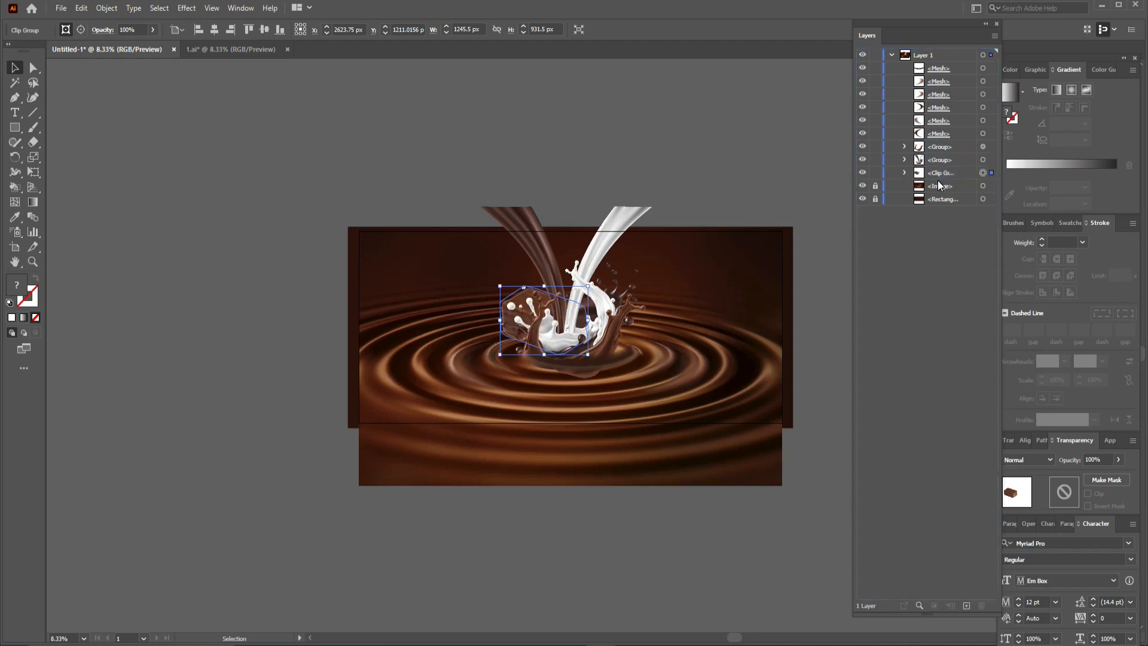
- Shift the wafer slightly left, tilt it counter-clockwise, and stack it between the splash group and the pour group
{"action": "key", "text": "ctrl+plus"}
{"action": "key", "text": "ctrl+plus"}
{"action": "key", "text": "space"}
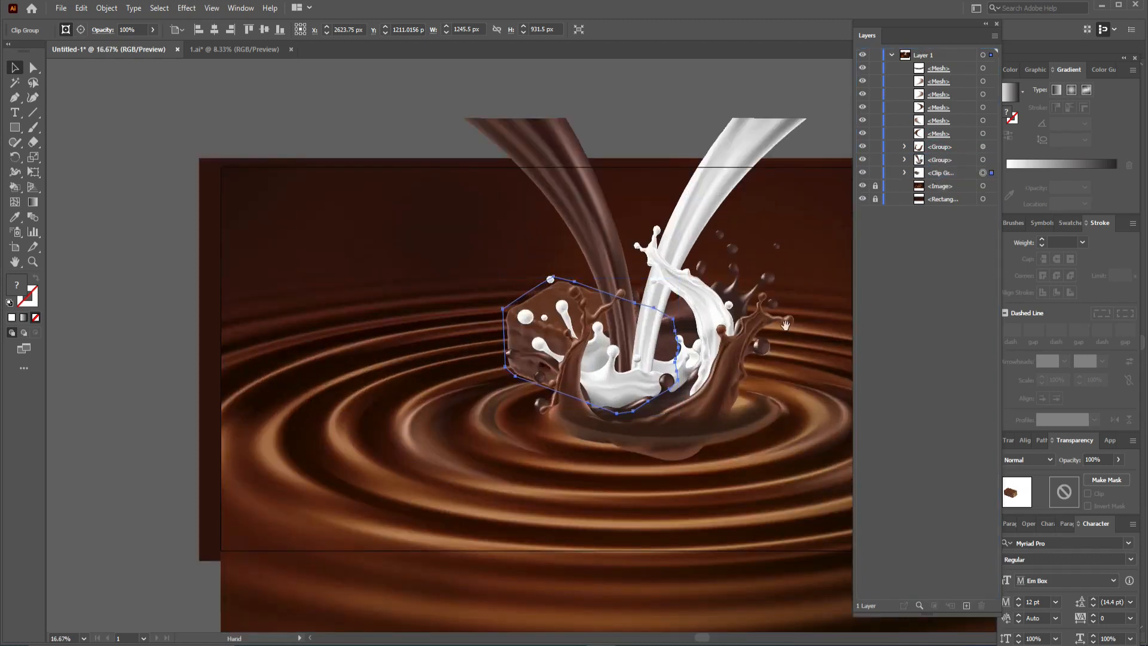
{"action": "left_click_drag", "start_coordinate": [785, 325], "coordinate": [663, 309]}
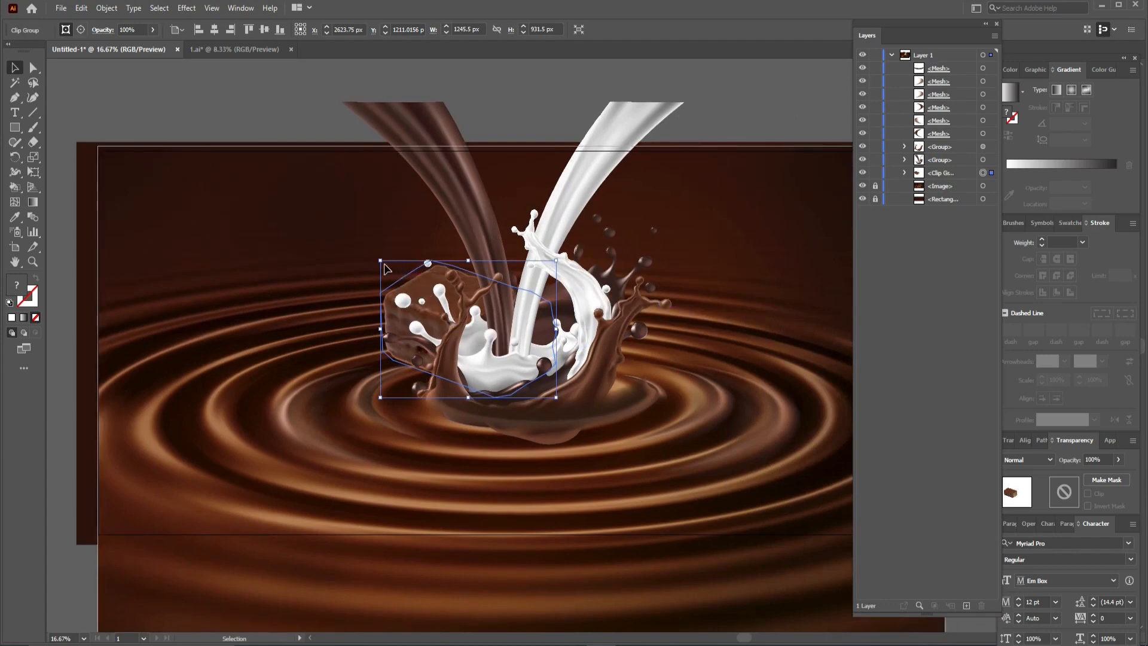
{"action": "left_click_drag", "start_coordinate": [415, 289], "coordinate": [388, 287]}
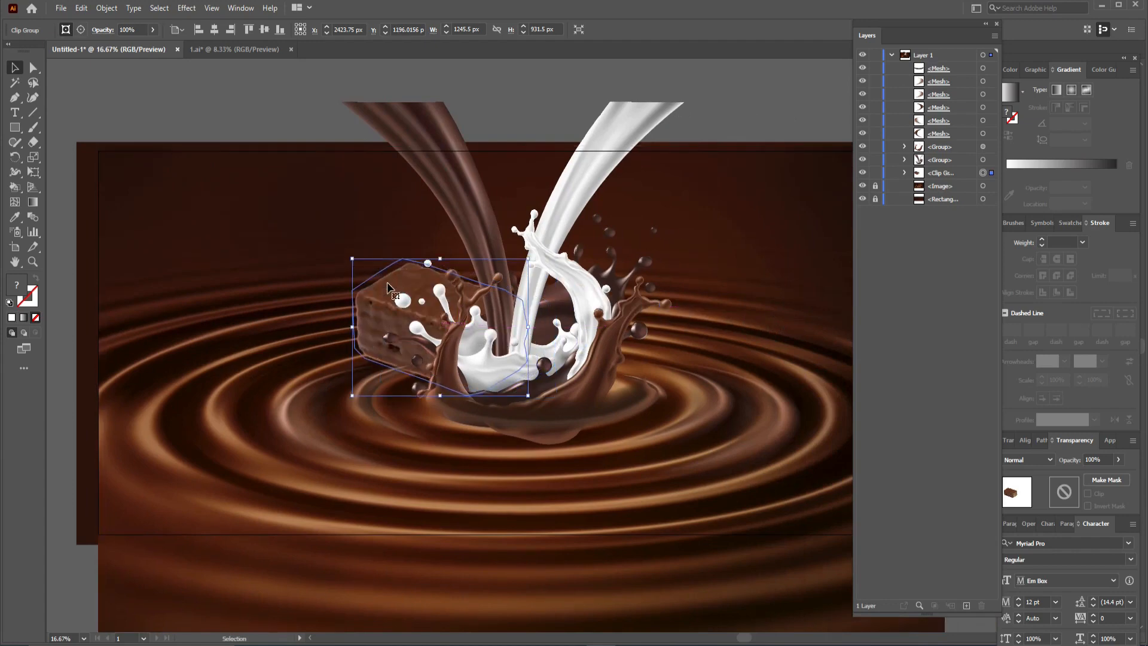
{"action": "left_click_drag", "start_coordinate": [348, 253], "coordinate": [346, 286]}
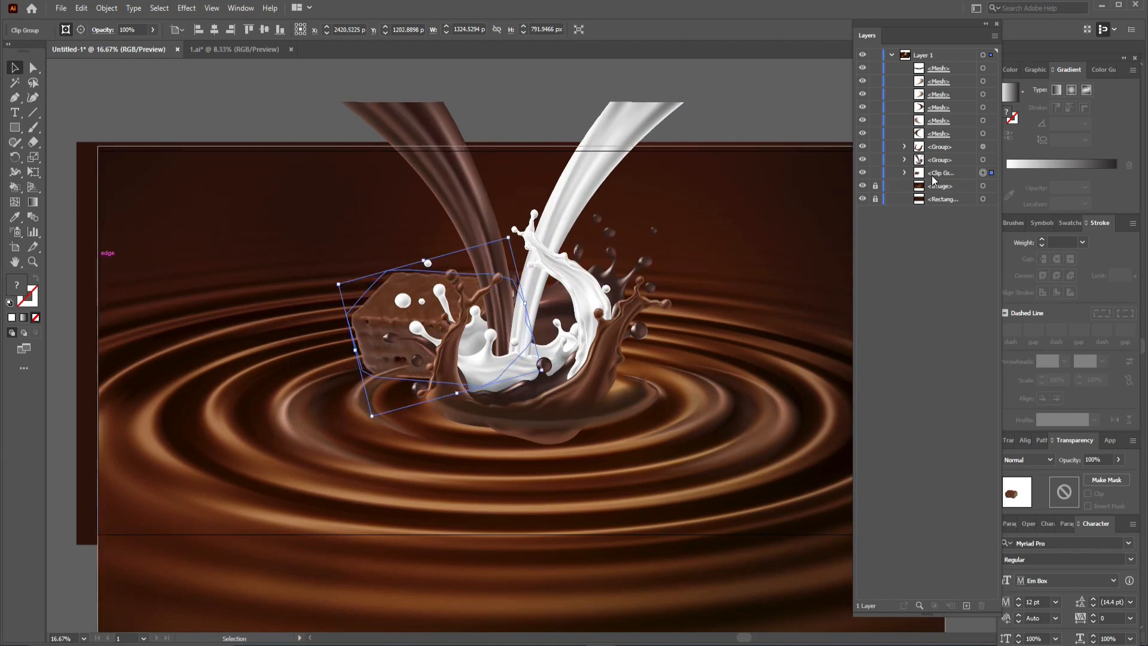
{"action": "left_click_drag", "start_coordinate": [934, 179], "coordinate": [938, 153]}
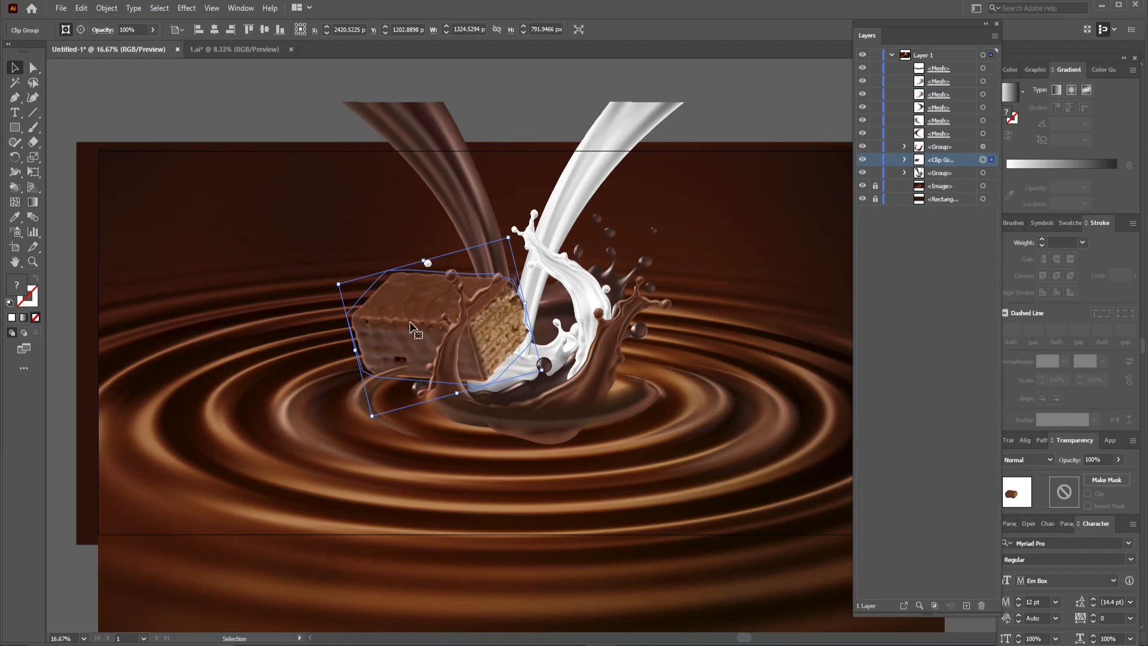
- Duplicate the wafer to the right side of the splash and rotate the copy about 180° so its cut face points inward
{"action": "left_click_drag", "start_coordinate": [411, 327], "coordinate": [585, 324]}
{"action": "left_click_drag", "start_coordinate": [684, 230], "coordinate": [561, 404]}
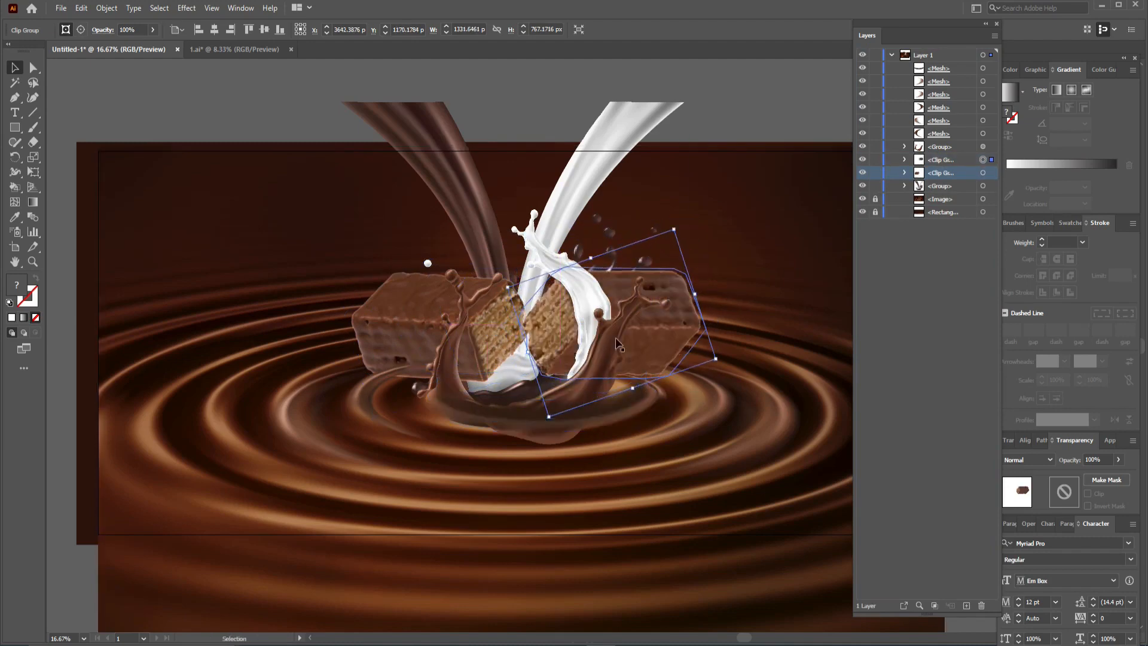
{"action": "left_click_drag", "start_coordinate": [660, 327], "coordinate": [647, 336]}
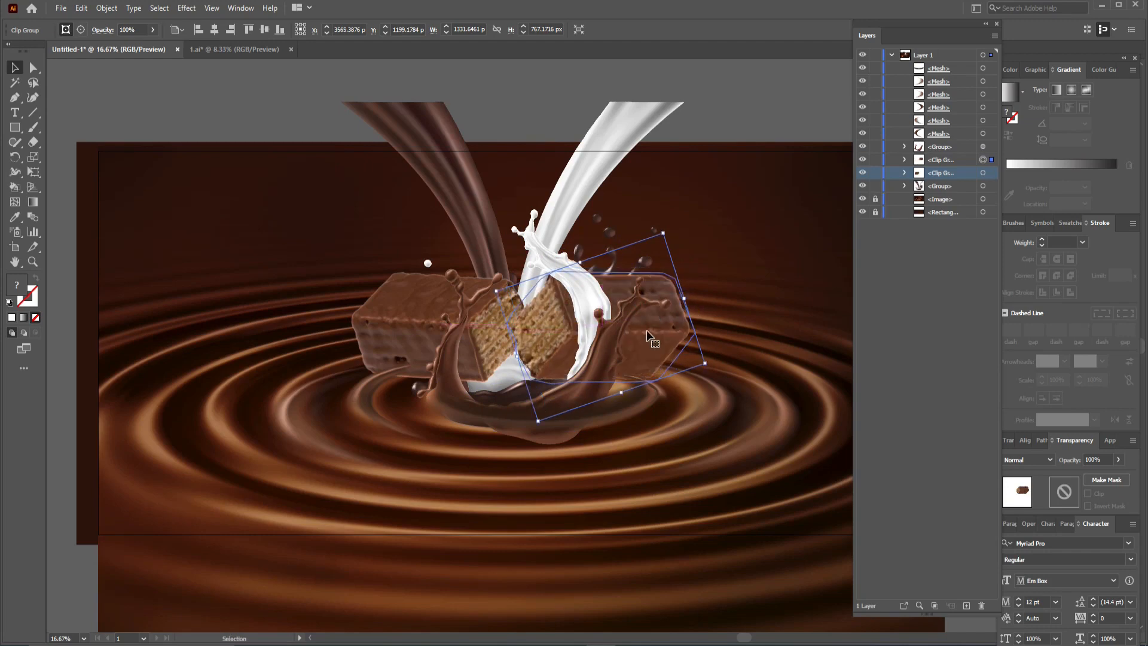
{"action": "left_click", "coordinate": [738, 287]}
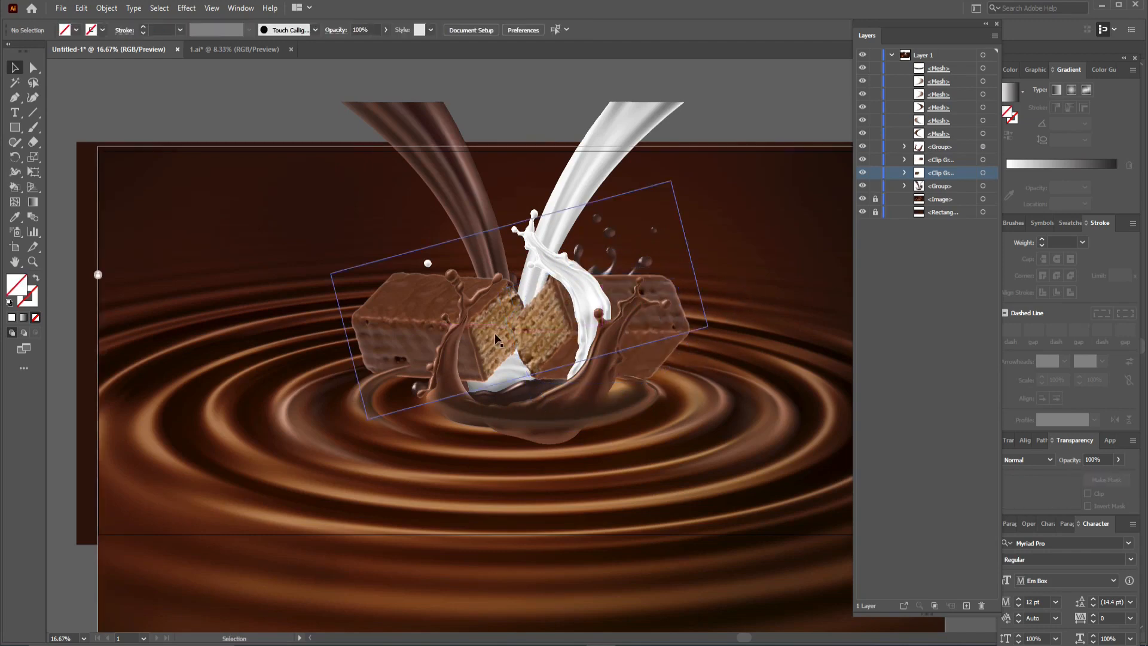
- Move the left wafer slightly down and outward, and shift the right wafer up and outward with a small counter-clockwise tilt
{"action": "left_click_drag", "start_coordinate": [494, 332], "coordinate": [488, 335]}
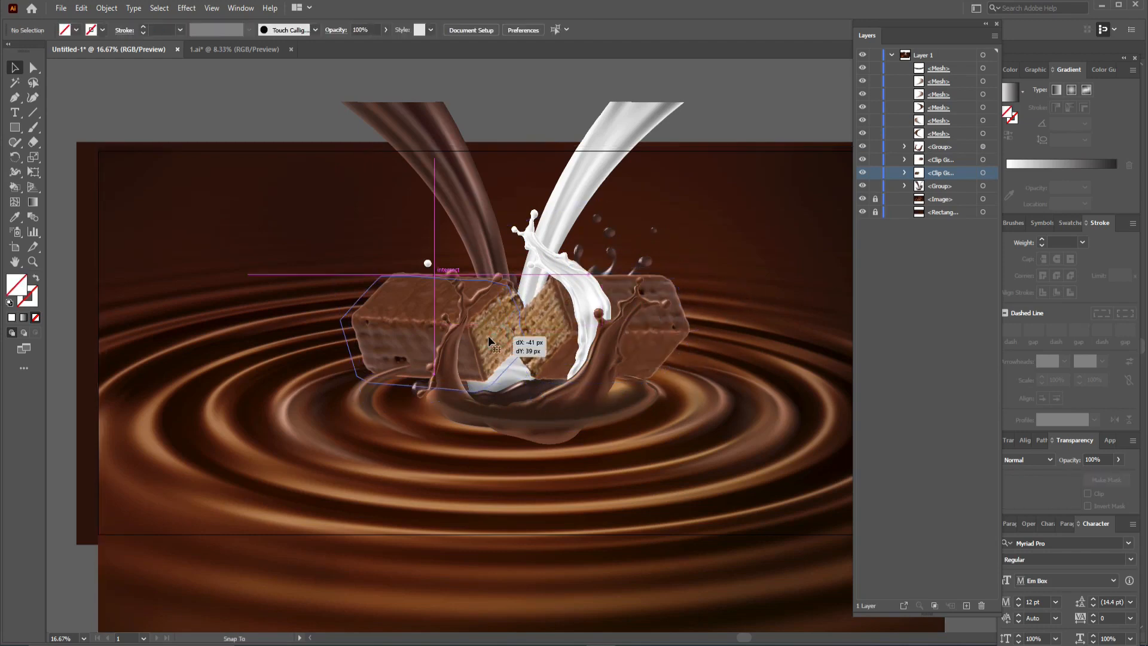
{"action": "left_click", "coordinate": [562, 340]}
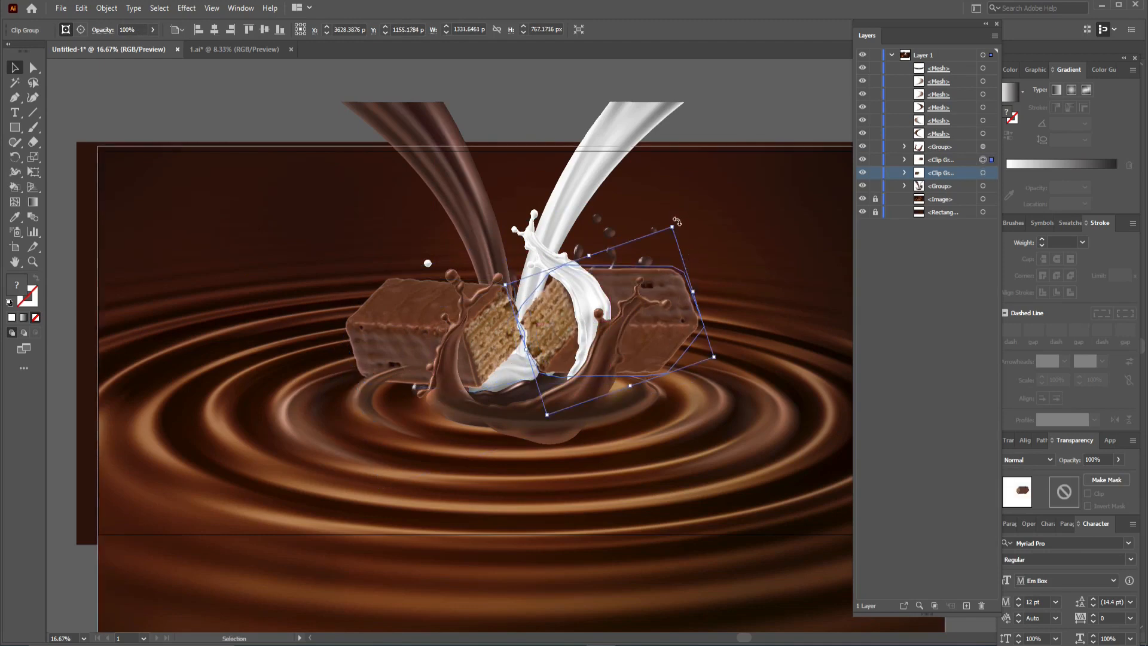
{"action": "left_click_drag", "start_coordinate": [676, 222], "coordinate": [703, 110]}
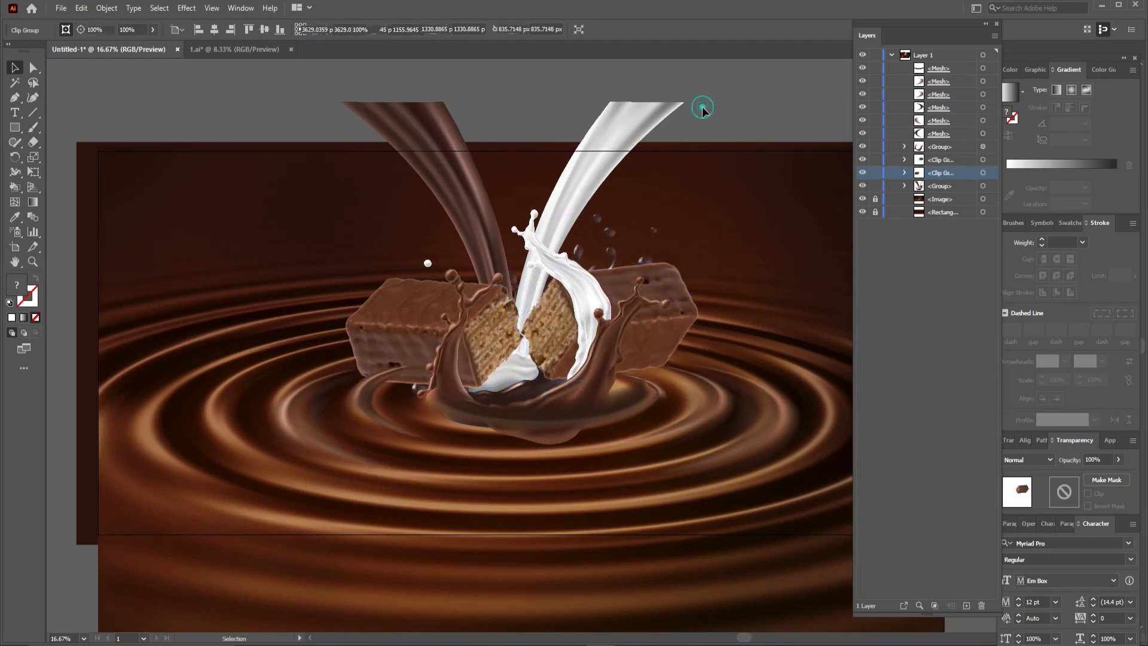
{"action": "left_click", "coordinate": [702, 109]}
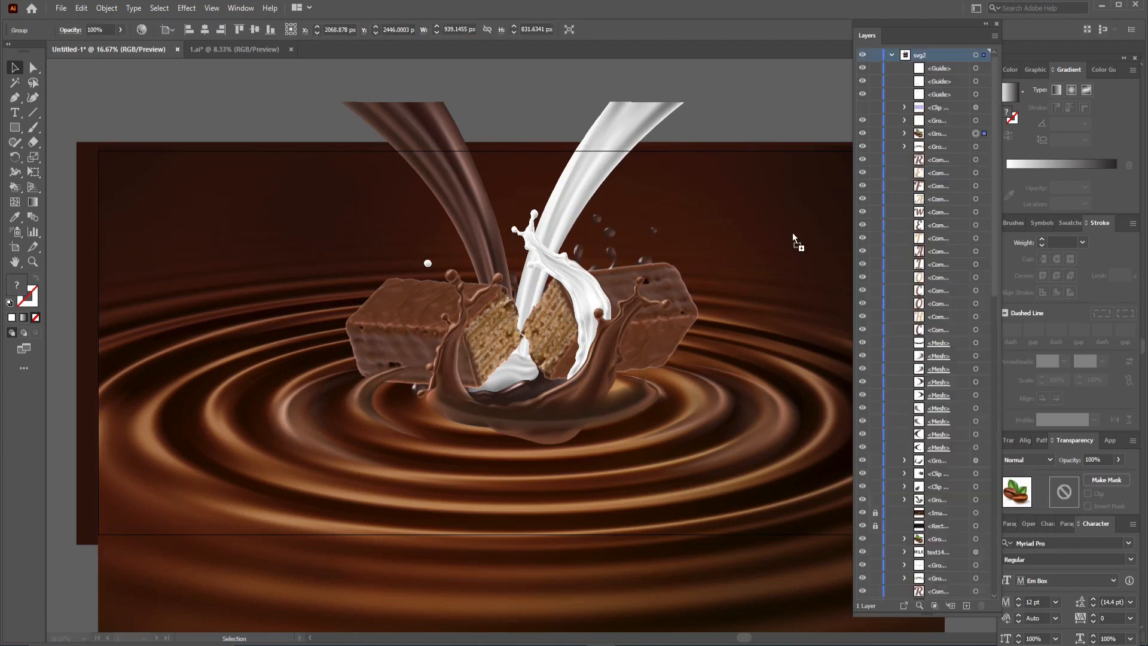
- Bring the beans-with-leaves group, about 939 px wide, from 1.ai and place it to the upper right of the splash
{"action": "key", "text": "ctrl+g"}
{"action": "left_click_drag", "start_coordinate": [786, 254], "coordinate": [756, 292]}
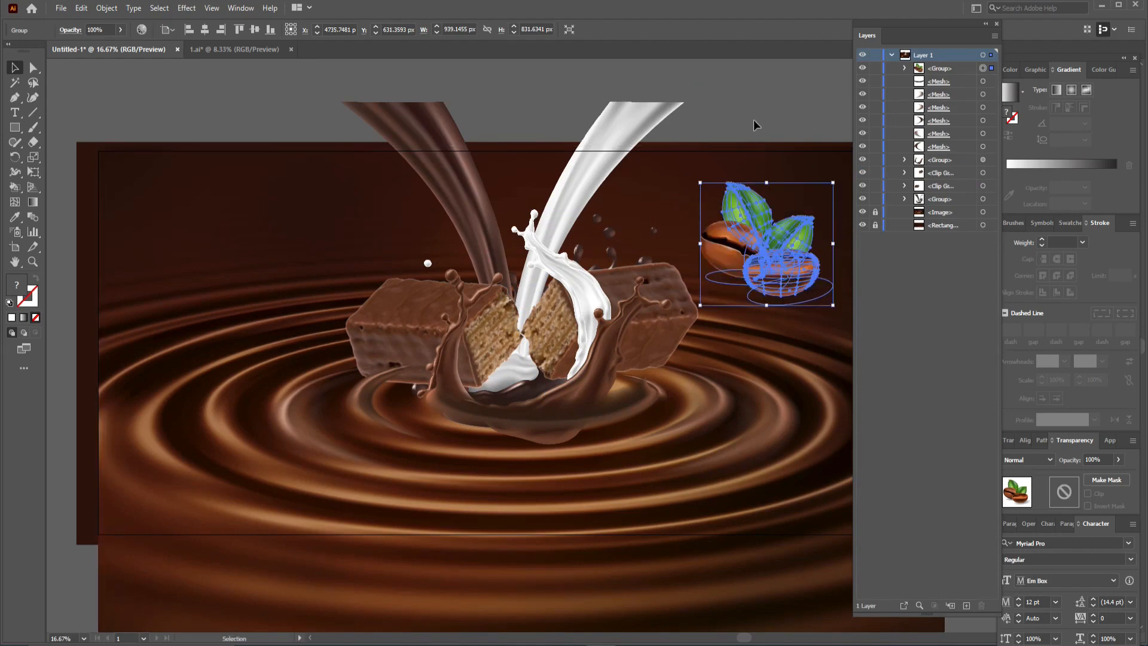
{"action": "left_click", "coordinate": [753, 124]}
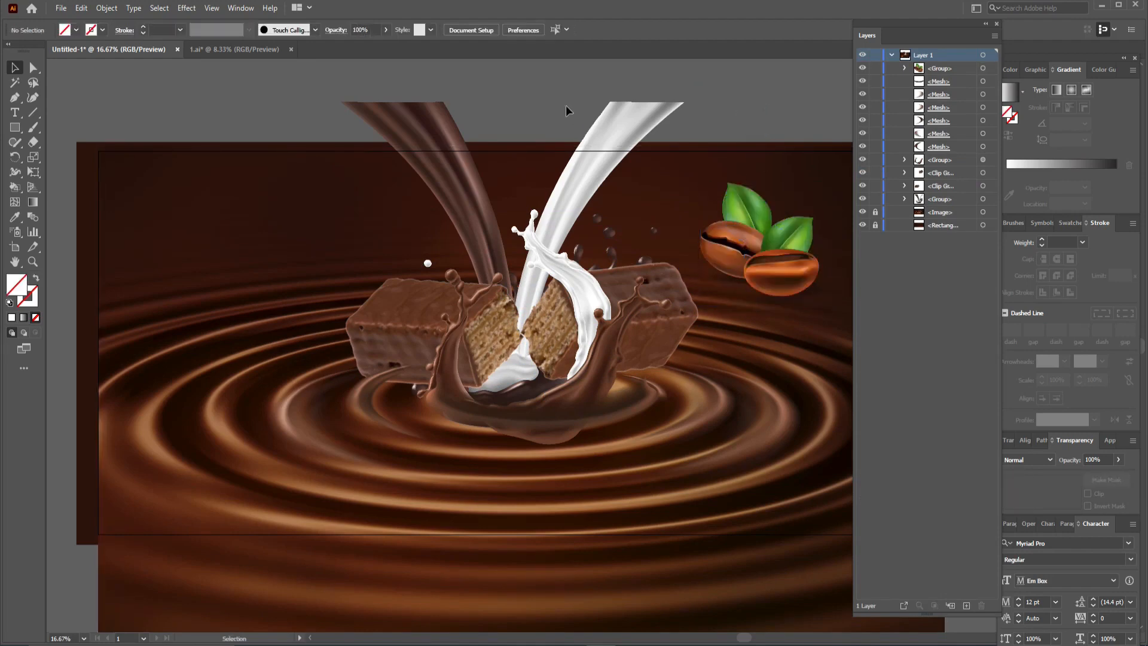
- Add the text CHOCOLATE in the empty space above the artboard and enlarge it to about 639 pt
{"action": "left_click_drag", "start_coordinate": [533, 97], "coordinate": [529, 523]}
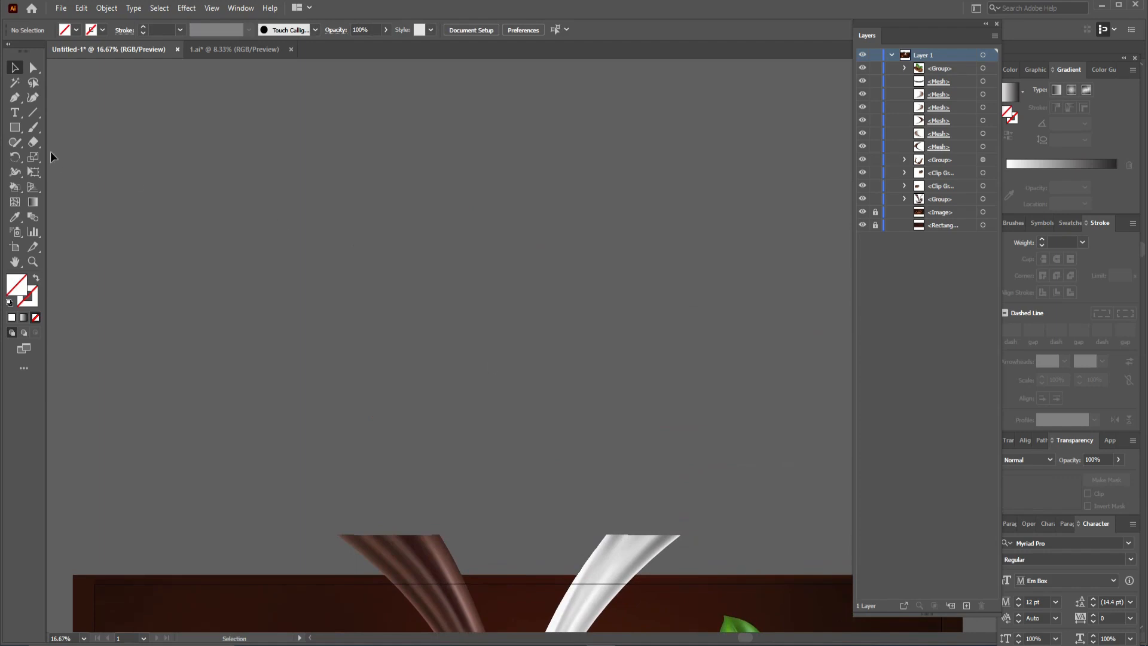
{"action": "left_click", "coordinate": [14, 115]}
{"action": "left_click", "coordinate": [511, 357]}
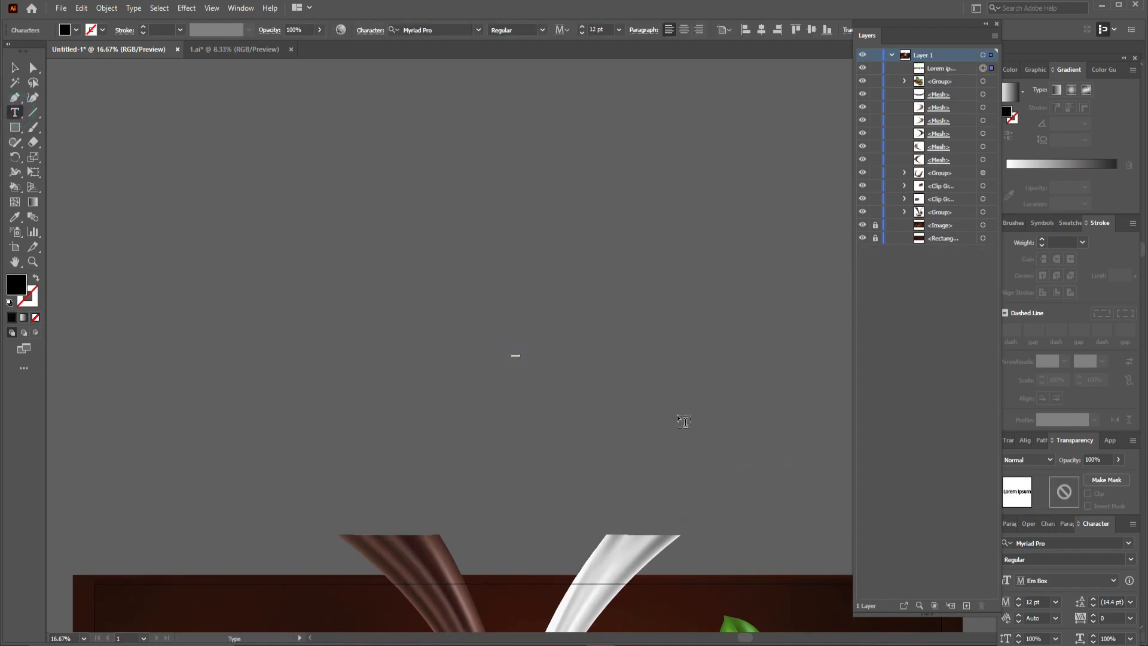
{"action": "type", "text": "C"}
{"action": "left_click", "coordinate": [15, 68]}
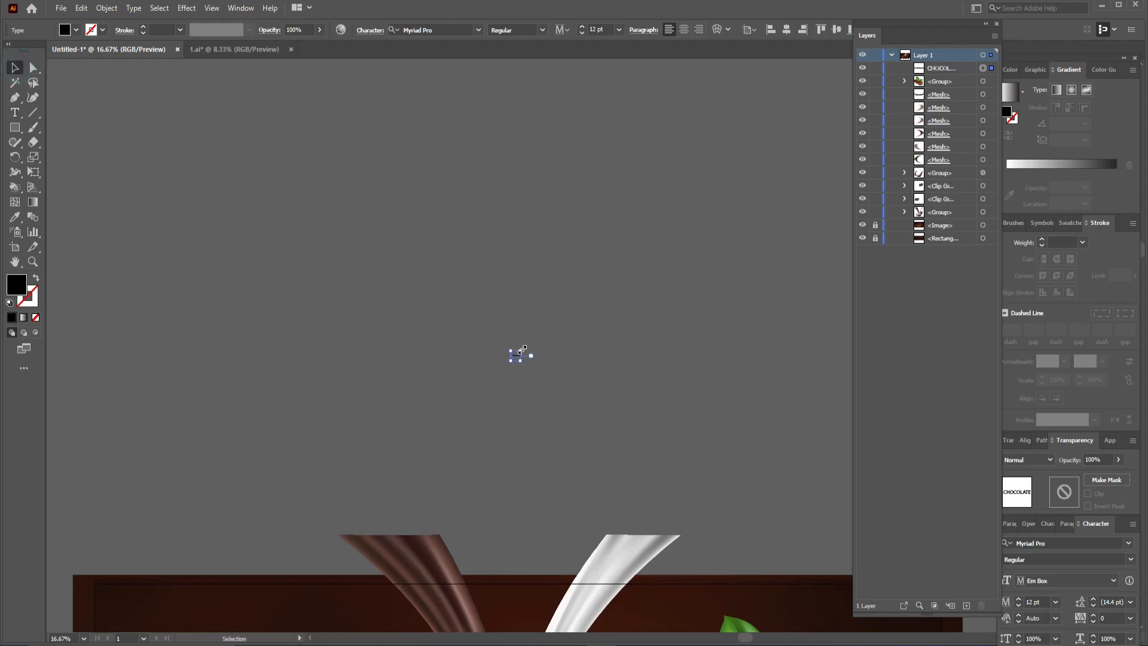
{"action": "left_click_drag", "start_coordinate": [523, 348], "coordinate": [702, 294]}
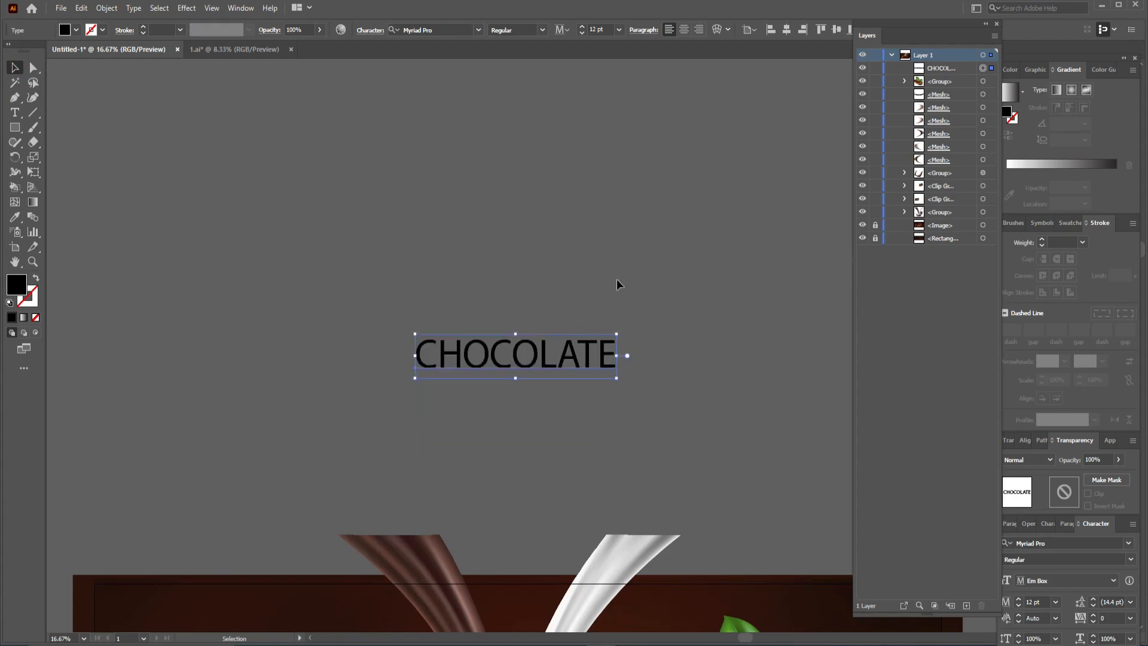
{"action": "left_click_drag", "start_coordinate": [617, 333], "coordinate": [744, 282]}
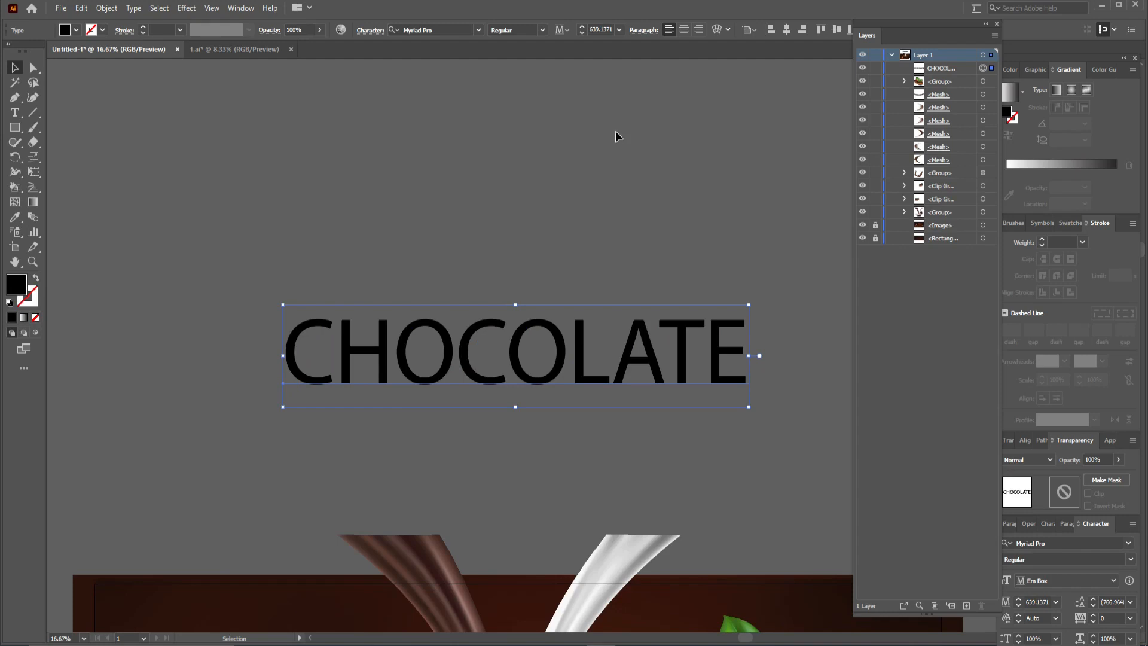
- Set the font of the CHOCOLATE text to Nautilus Pompilius Regular
{"action": "left_click", "coordinate": [432, 30]}
{"action": "type", "text": "nautilus"}
{"action": "left_click", "coordinate": [438, 92]}
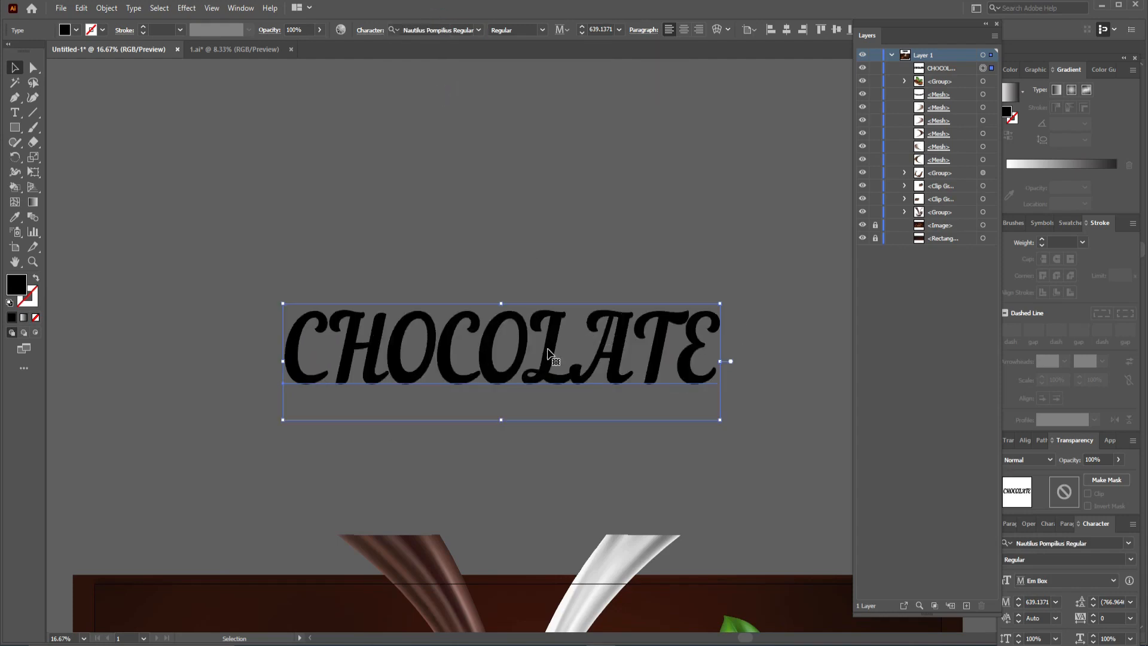
- Convert the CHOCOLATE text to outlines and ungroup it into separate letters
{"action": "right_click", "coordinate": [548, 353]}
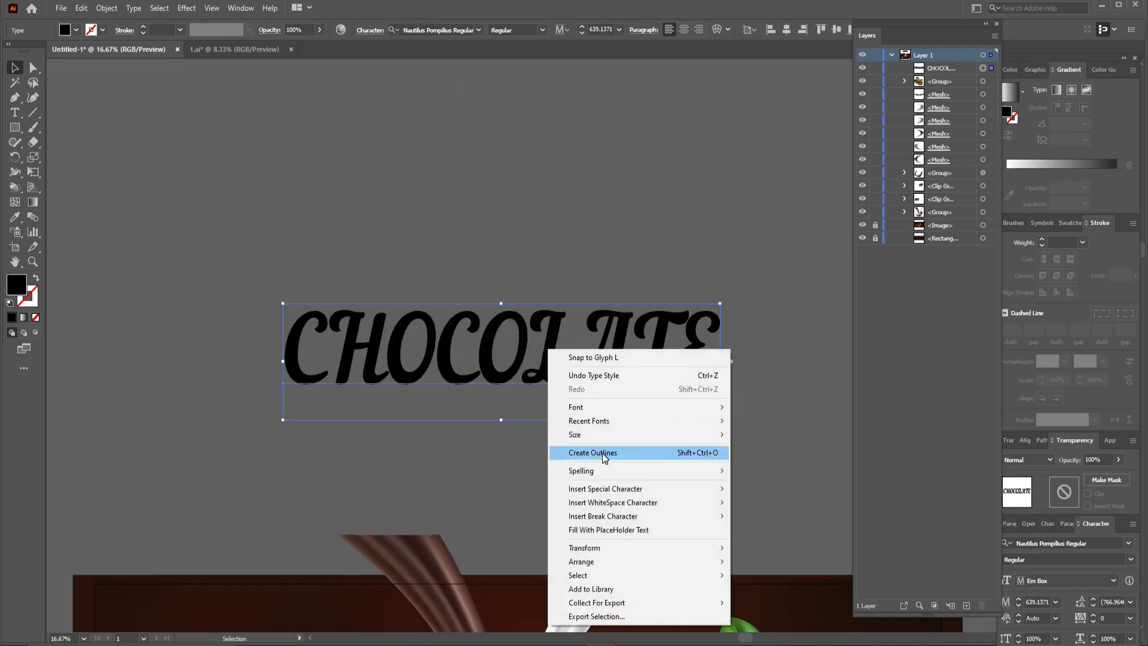
{"action": "left_click", "coordinate": [602, 453]}
{"action": "right_click", "coordinate": [550, 361]}
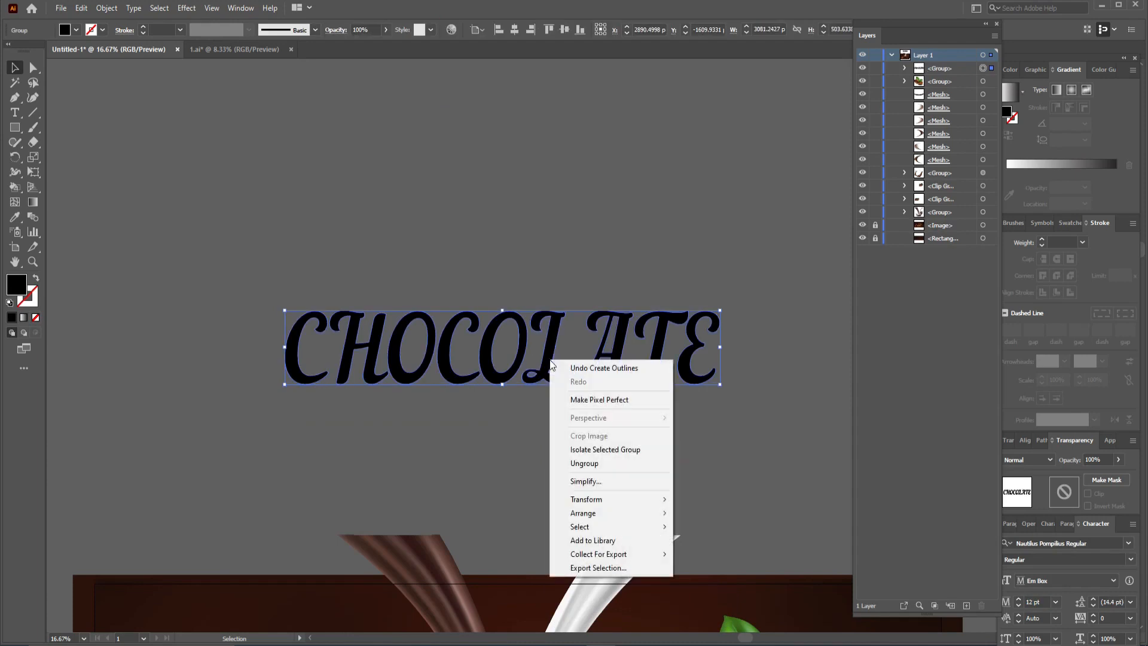
{"action": "left_click", "coordinate": [579, 463]}
{"action": "left_click", "coordinate": [580, 463]}
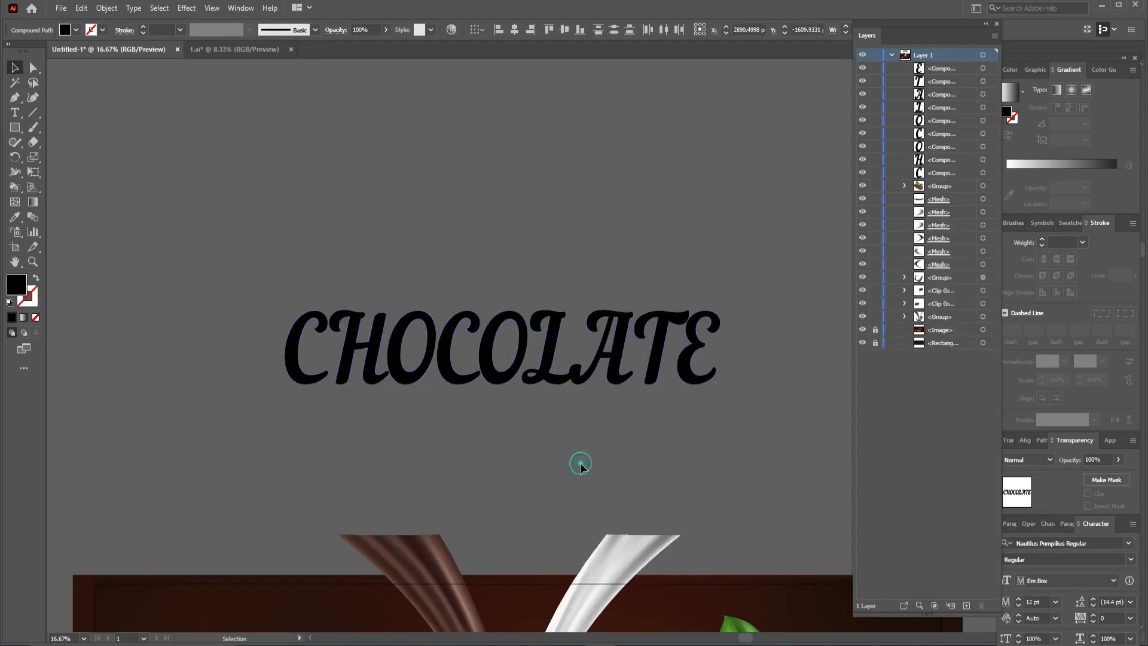
- Fill the first letter C of CHOCOLATE with the dark brown sampled from the upper left of the banner background
{"action": "key", "text": "ctrl+minus"}
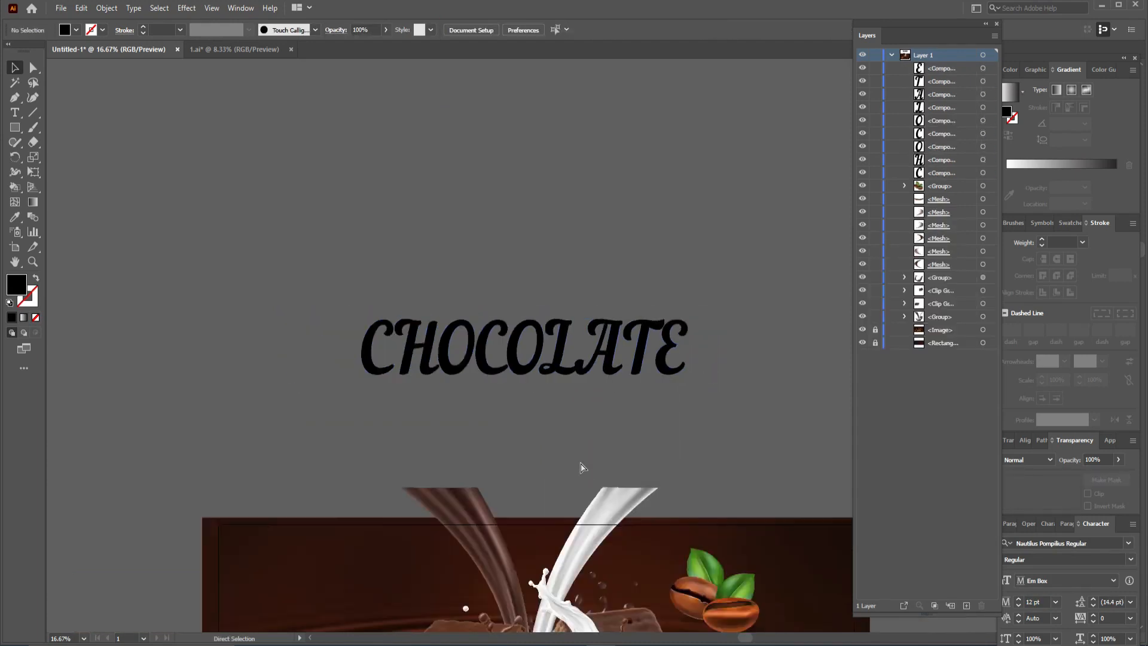
{"action": "left_click_drag", "start_coordinate": [676, 454], "coordinate": [622, 395]}
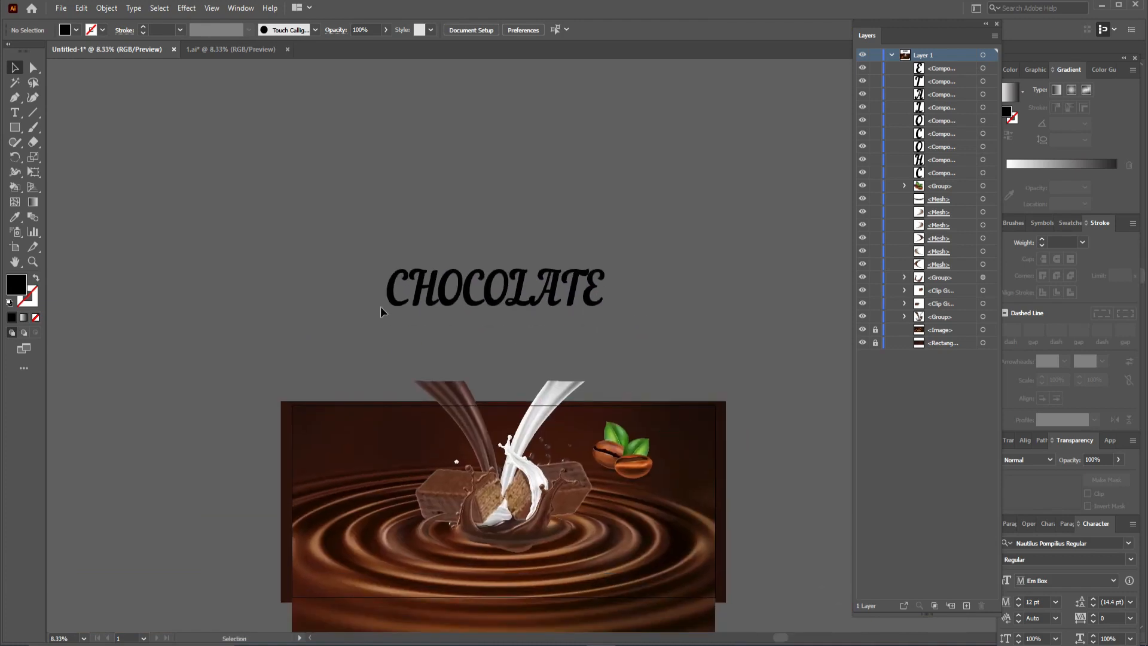
{"action": "left_click", "coordinate": [395, 296]}
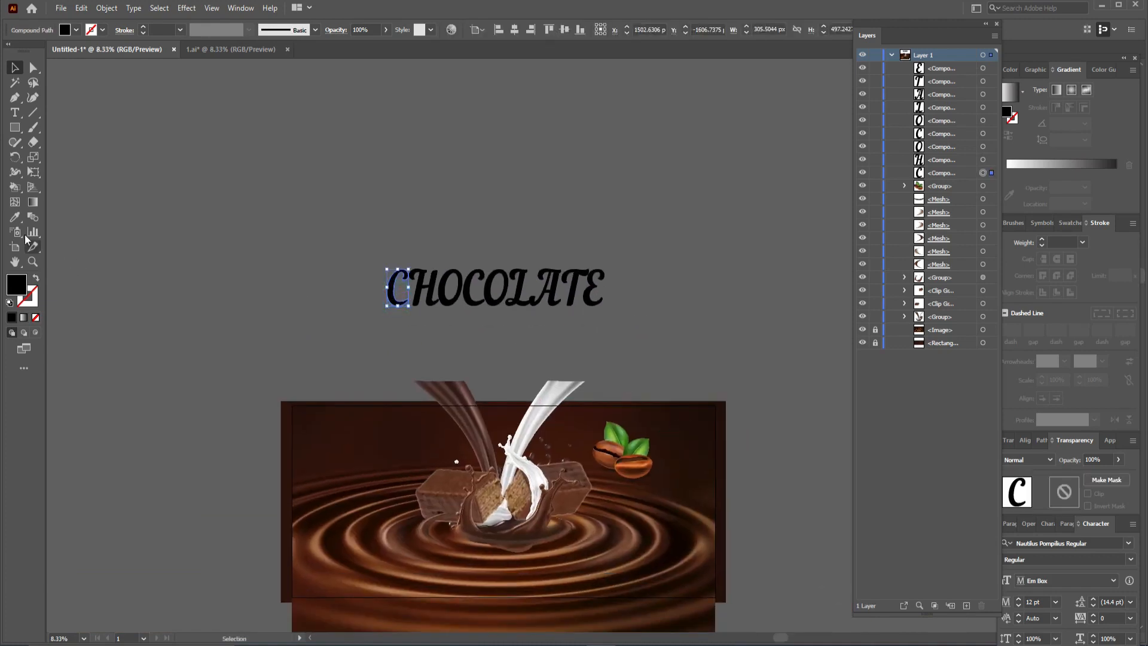
{"action": "left_click", "coordinate": [15, 216]}
{"action": "left_click", "coordinate": [339, 436]}
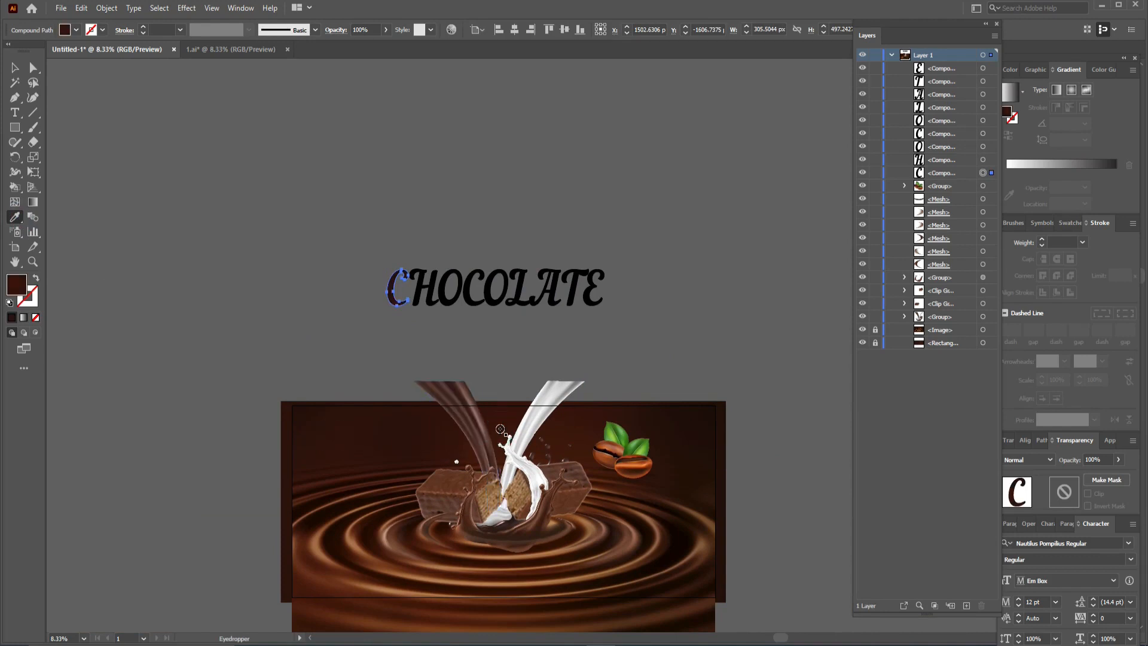
- Try a lighter brown sampled from the left wafer as the fill of the letter H
{"action": "left_click", "coordinate": [15, 68]}
{"action": "left_click", "coordinate": [418, 306]}
{"action": "left_click", "coordinate": [421, 301]}
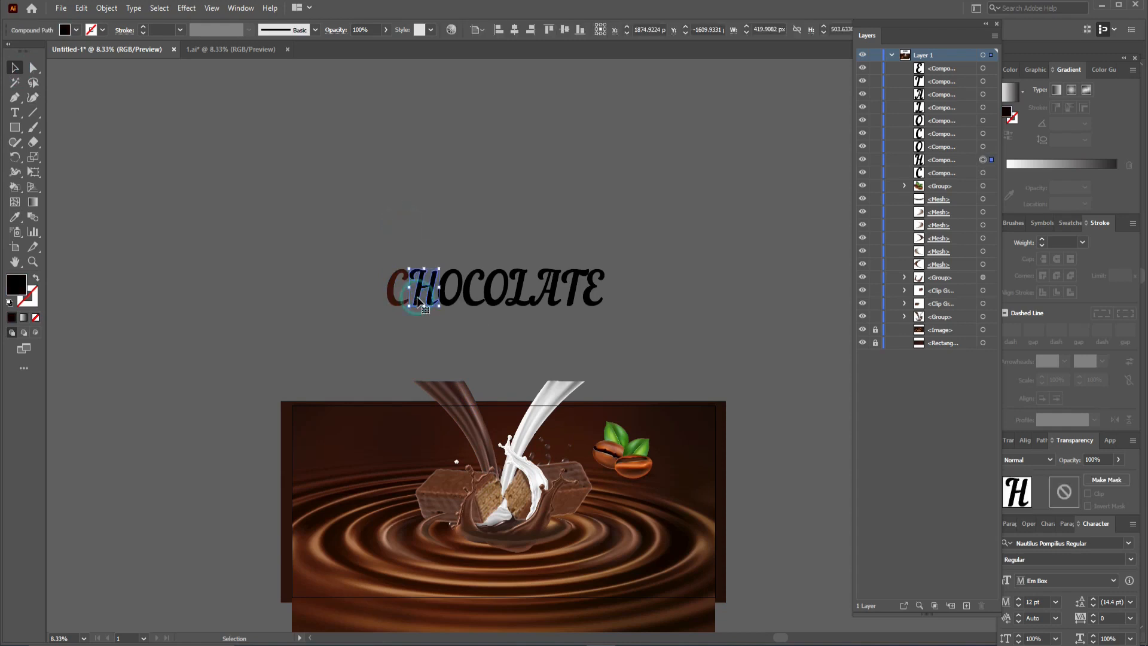
{"action": "left_click", "coordinate": [15, 217]}
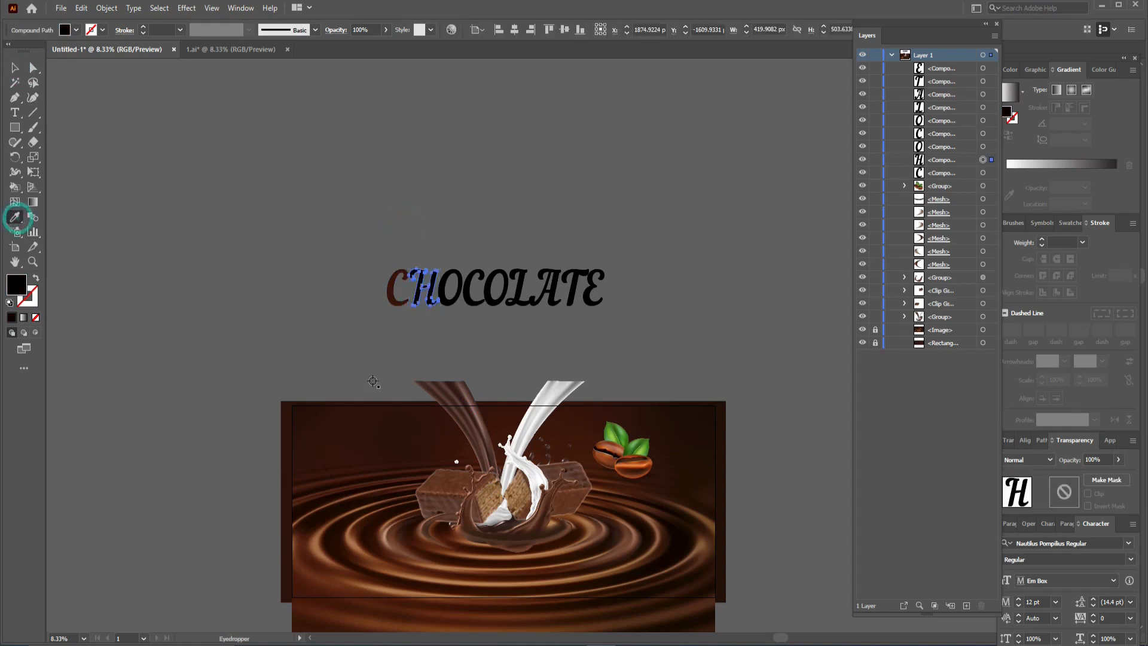
{"action": "left_click", "coordinate": [443, 429]}
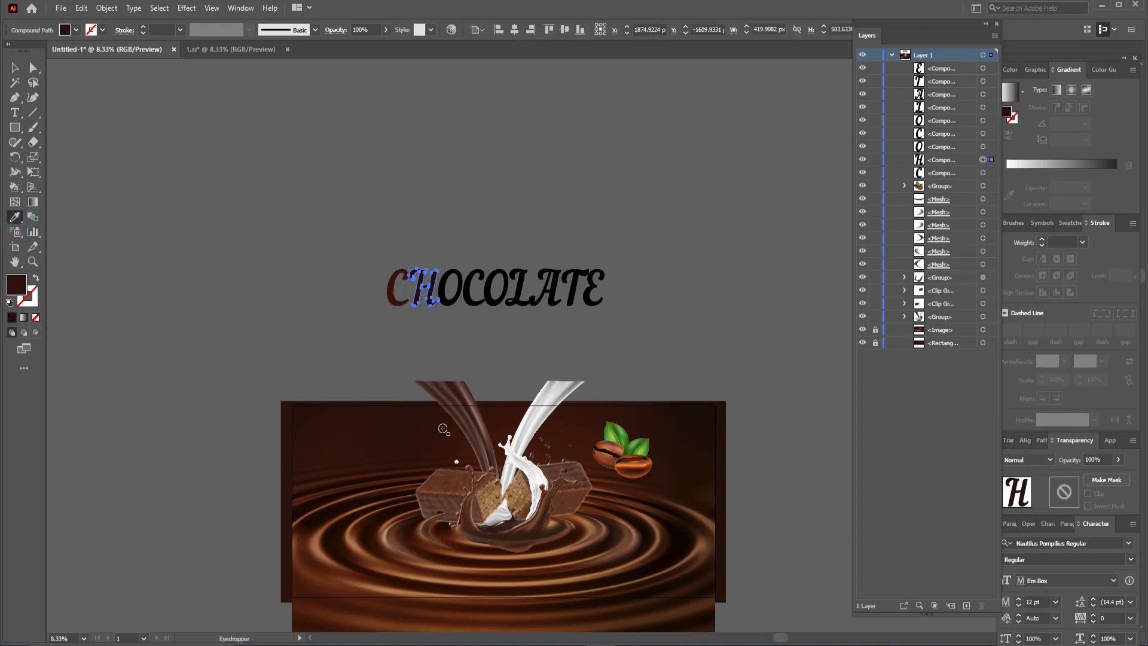
{"action": "left_click", "coordinate": [447, 475]}
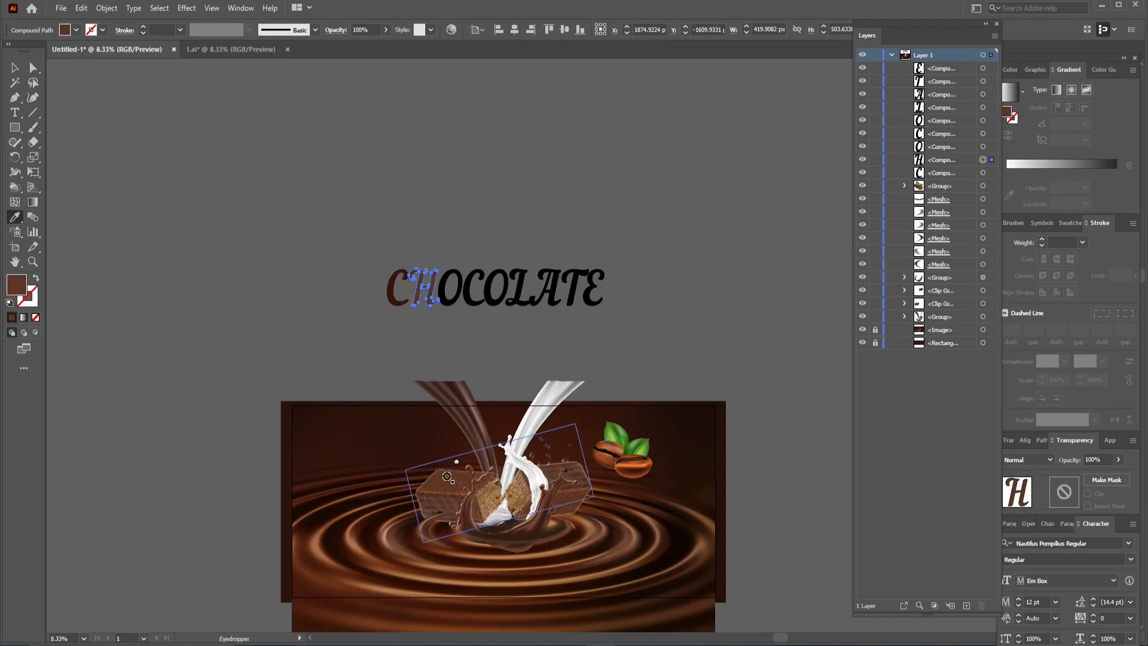
- Fill the first letter O of CHOCOLATE with the dark brown sampled from the first C
{"action": "key", "text": "v"}
{"action": "left_click", "coordinate": [429, 351]}
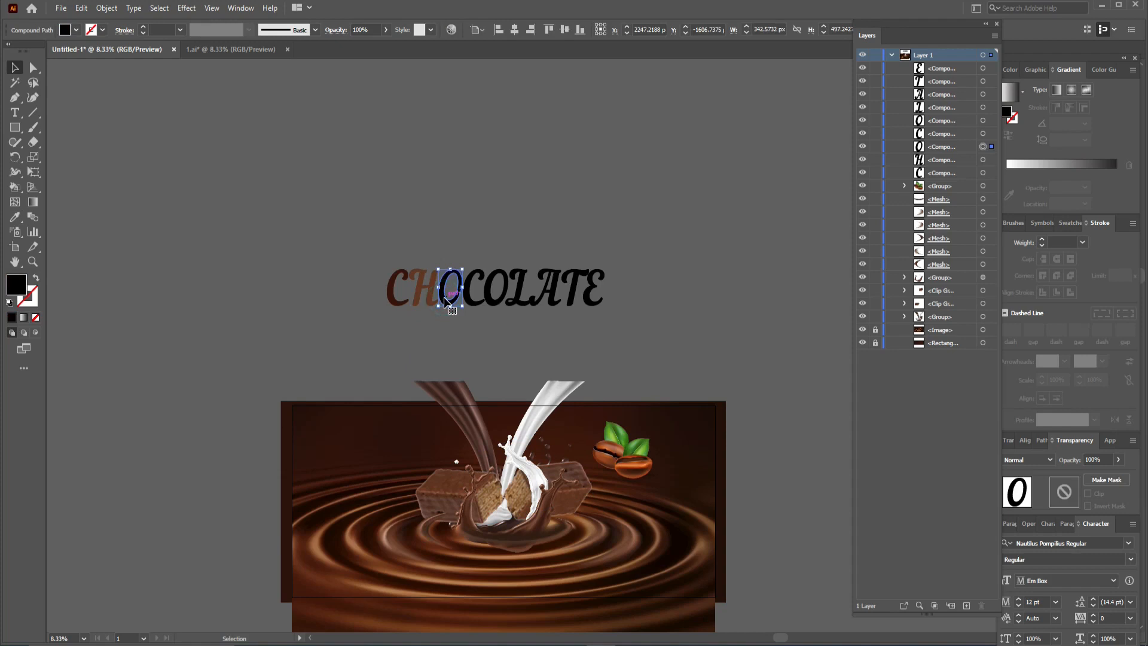
{"action": "key", "text": "i"}
{"action": "left_click", "coordinate": [394, 293]}
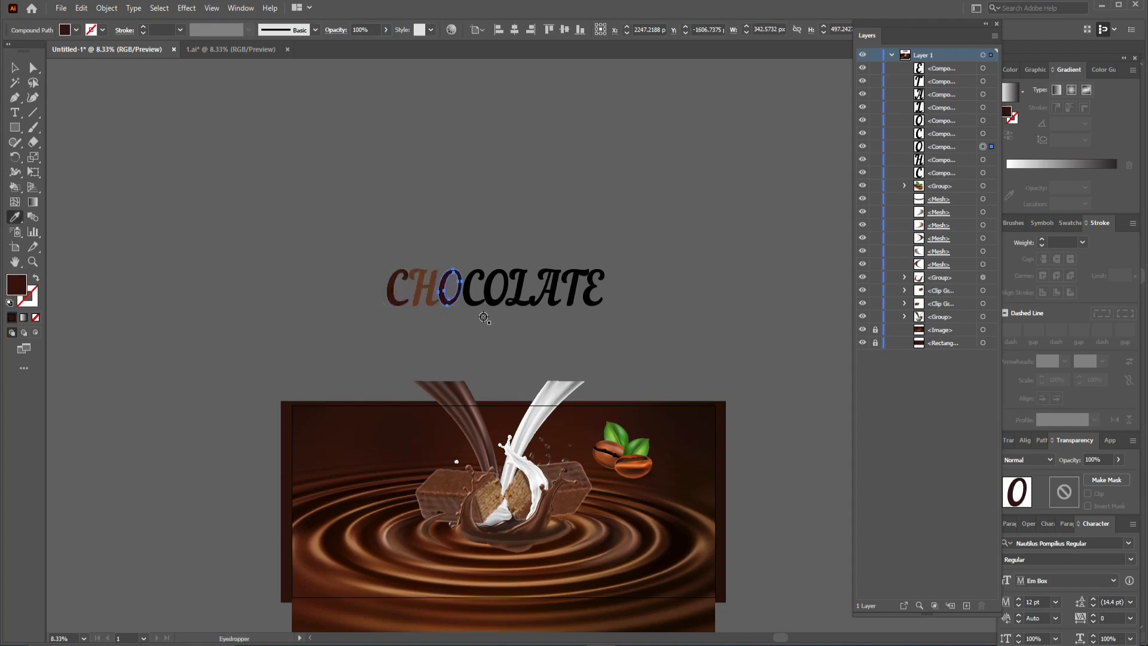
- Fill all the CHOCOLATE letters after the first C with the dark brown sampled from that C
{"action": "key", "text": "v"}
{"action": "left_click", "coordinate": [482, 341]}
{"action": "left_click_drag", "start_coordinate": [365, 251], "coordinate": [618, 310]}
{"action": "left_click", "coordinate": [643, 281]}
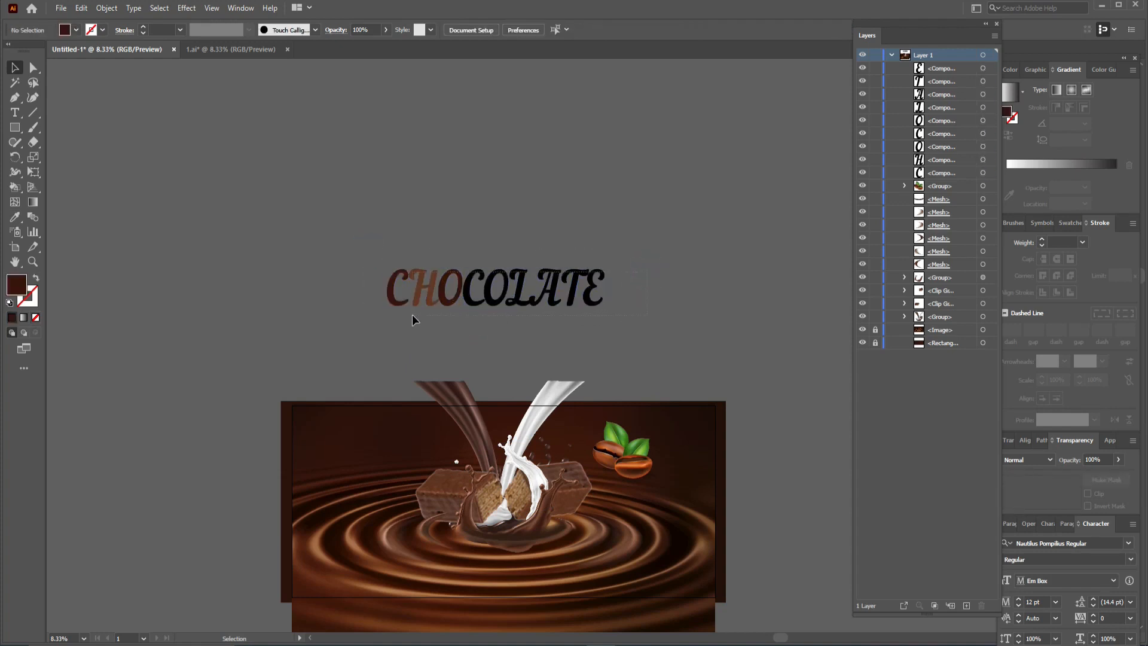
{"action": "key", "text": "ctrl+z"}
{"action": "key", "text": "i"}
{"action": "left_click", "coordinate": [395, 305]}
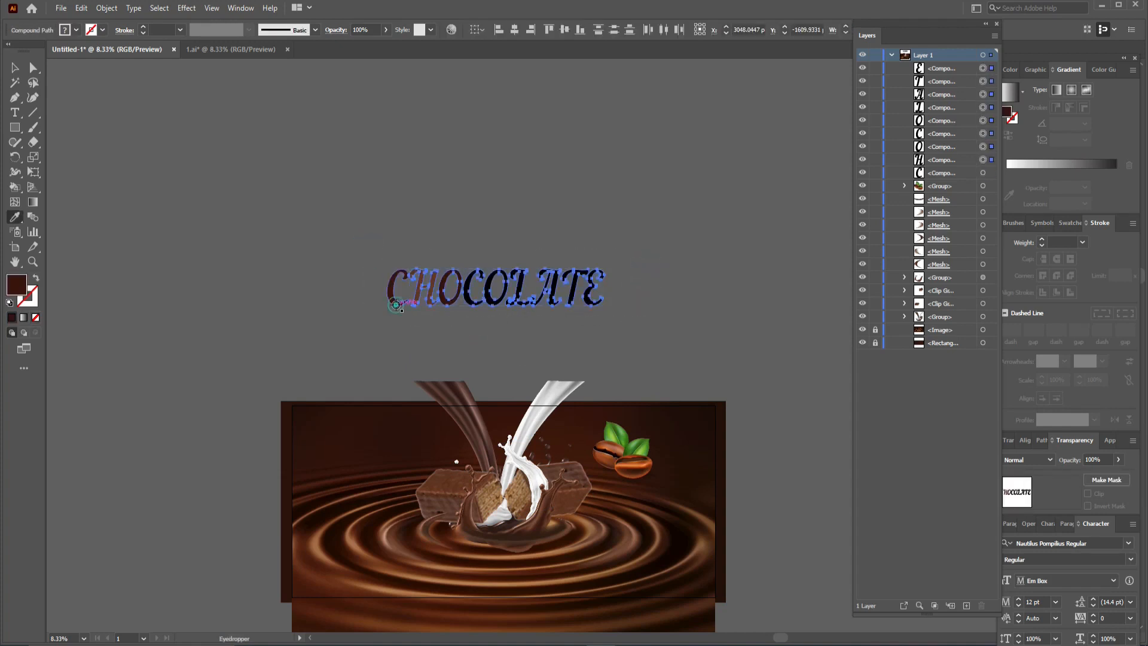
{"action": "key", "text": "v"}
{"action": "left_click", "coordinate": [500, 341]}
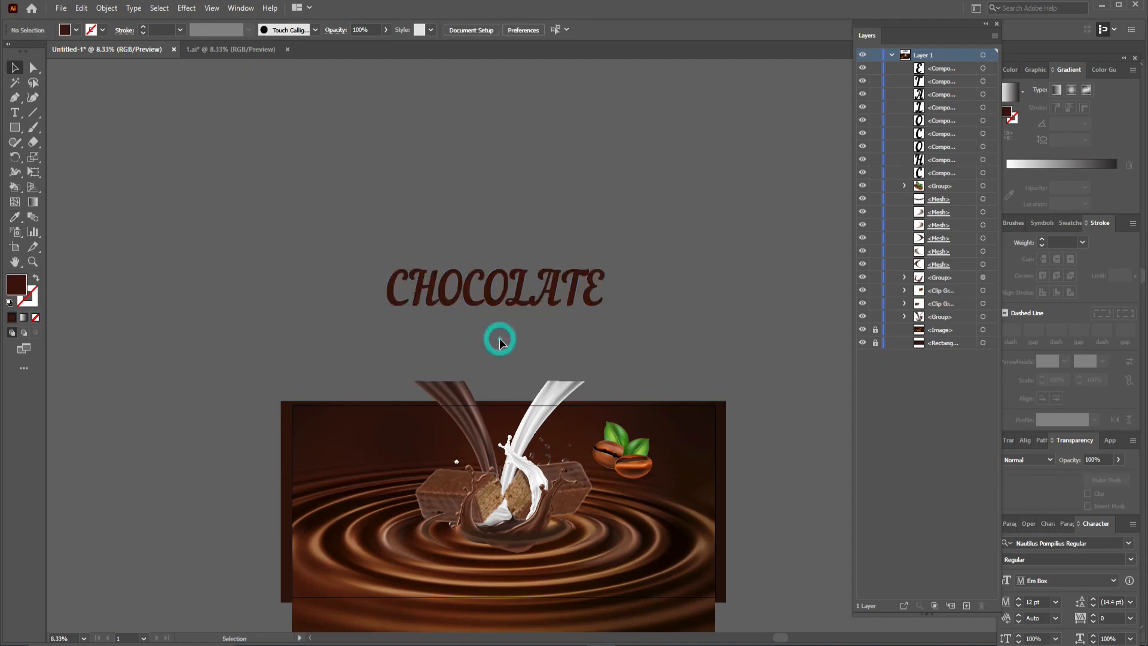
- Add the text WAFER, enlarge it to about 247 pt and place it below the right part of CHOCOLATE
{"action": "left_click", "coordinate": [15, 112]}
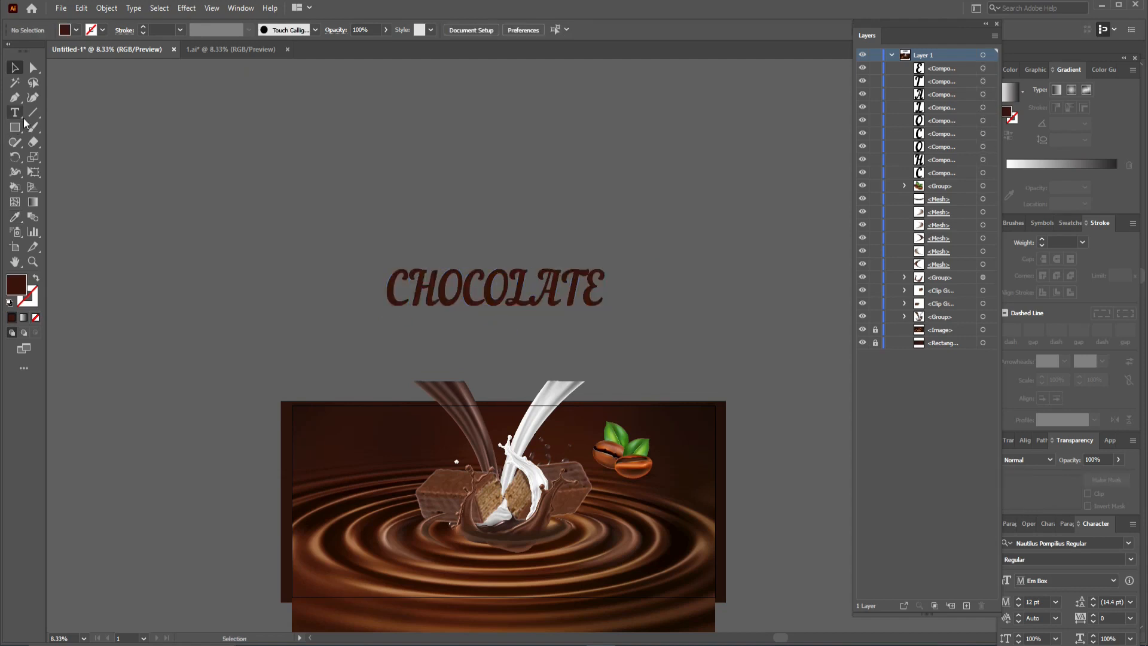
{"action": "left_click", "coordinate": [464, 340]}
{"action": "type", "text": "W"}
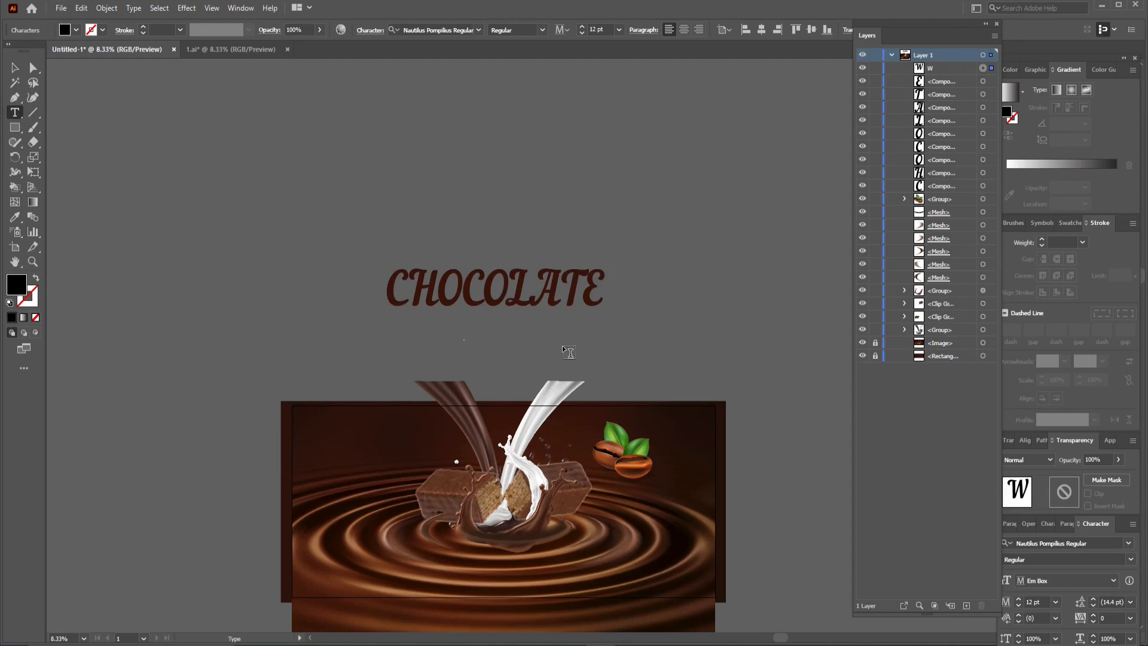
{"action": "type", "text": "AFER"}
{"action": "left_click", "coordinate": [15, 67]}
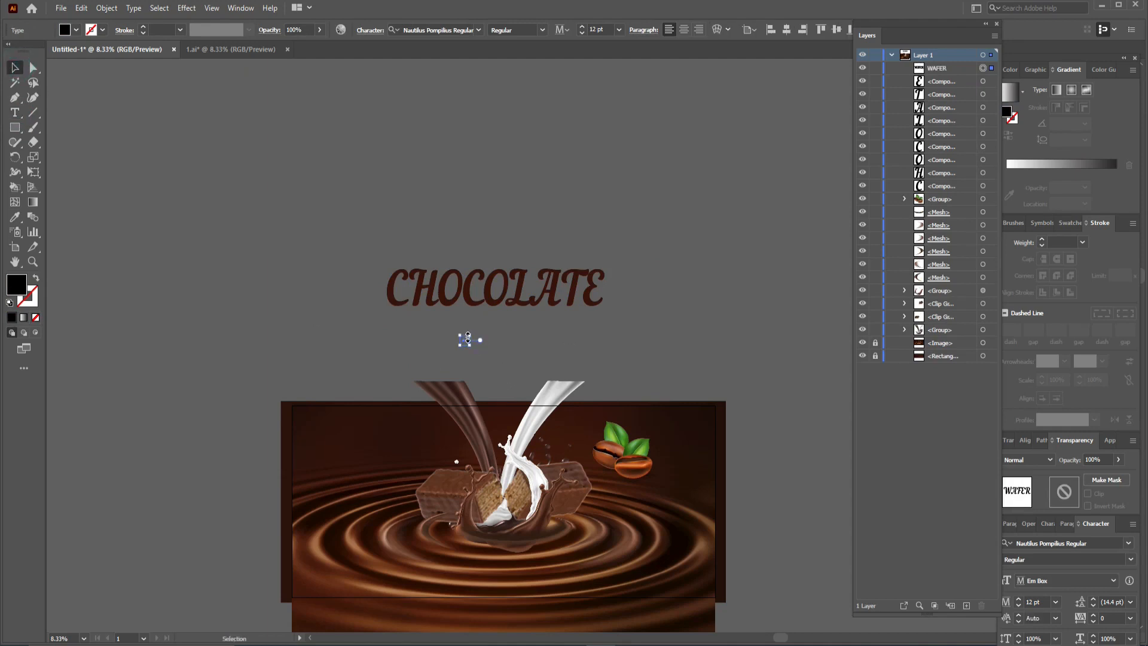
{"action": "left_click_drag", "start_coordinate": [470, 337], "coordinate": [831, 239]}
{"action": "left_click_drag", "start_coordinate": [465, 338], "coordinate": [570, 340]}
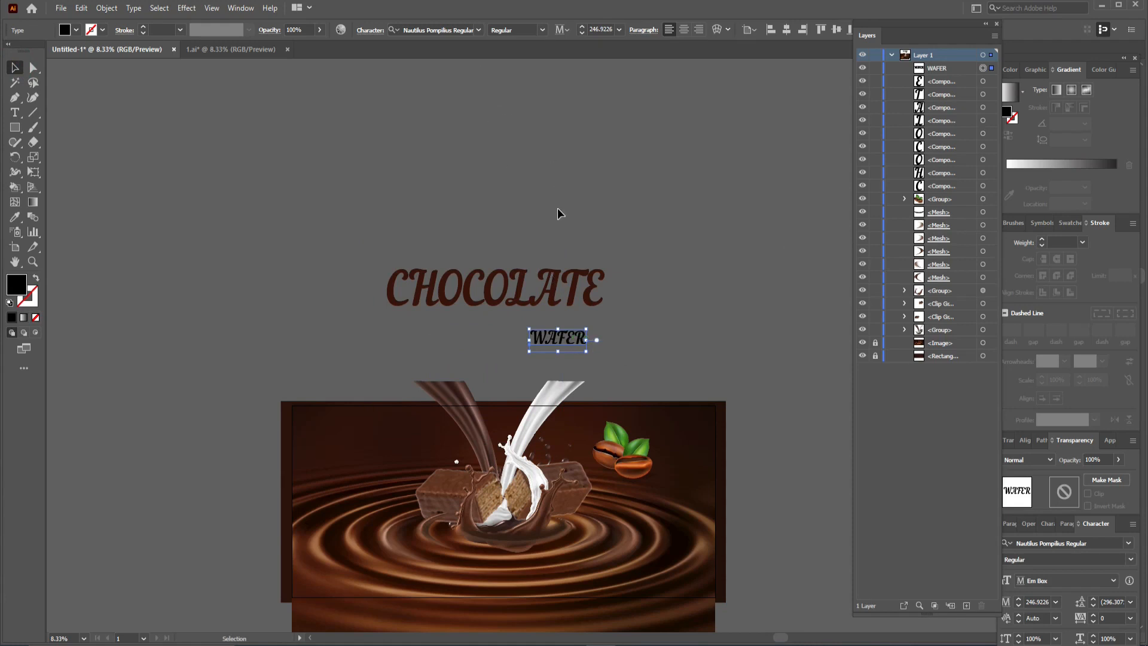
- Fill the WAFER text with the dark brown sampled from the CHOCOLATE lettering
{"action": "key", "text": "i"}
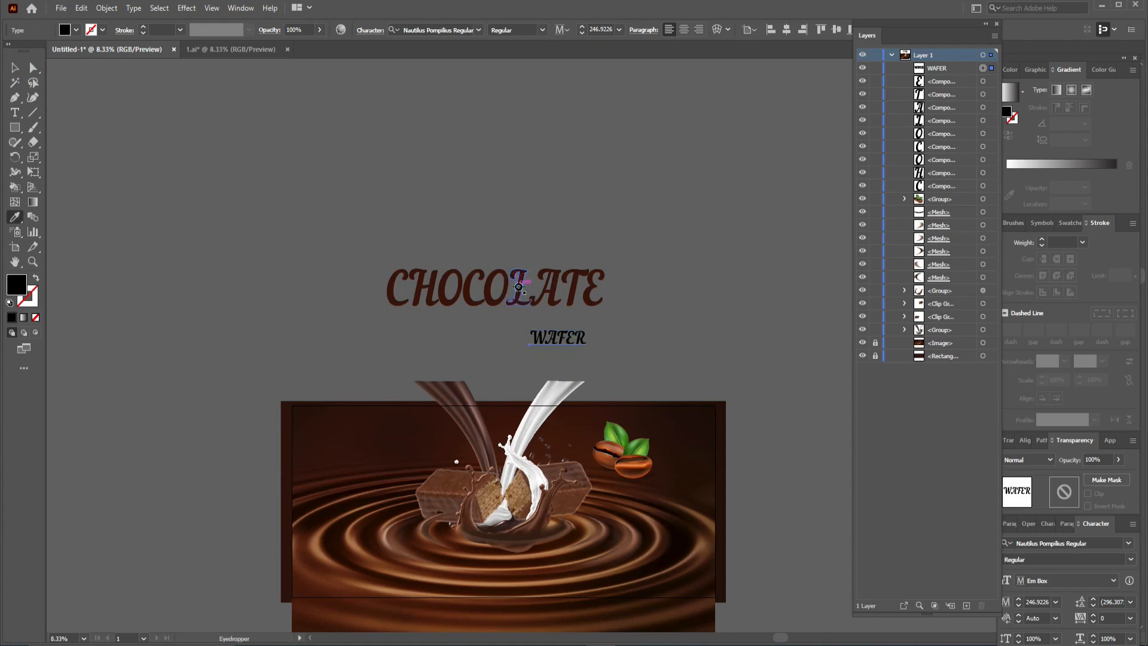
{"action": "left_click", "coordinate": [519, 288]}
{"action": "left_click", "coordinate": [15, 69]}
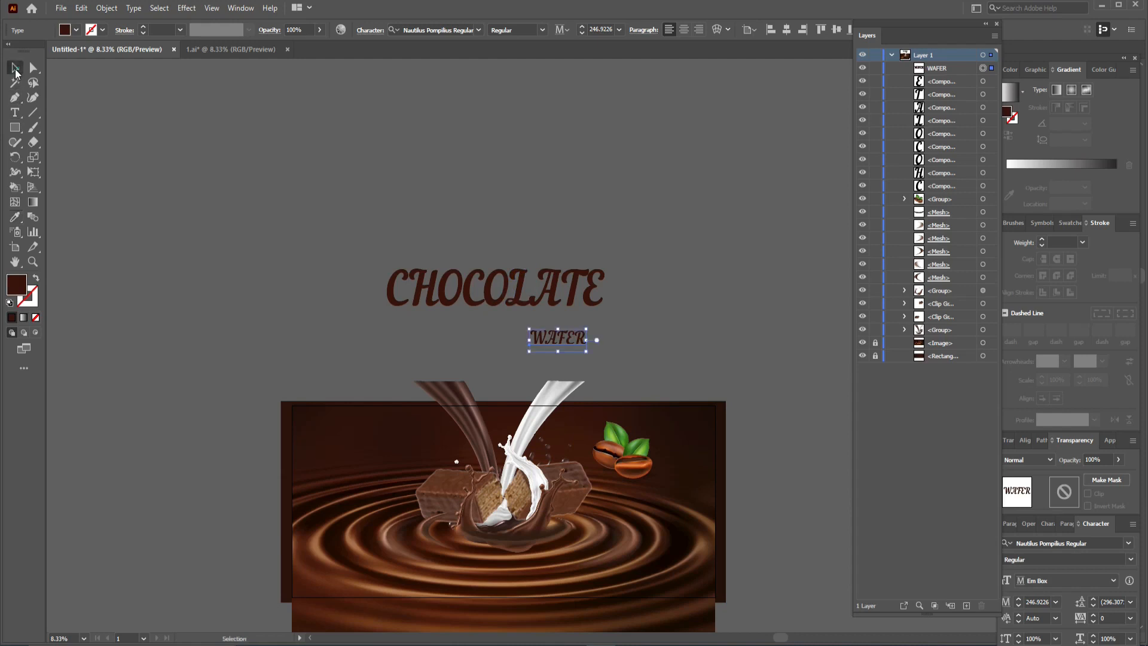
- Convert the WAFER text to outlines and ungroup it into separate letters
{"action": "right_click", "coordinate": [566, 336]}
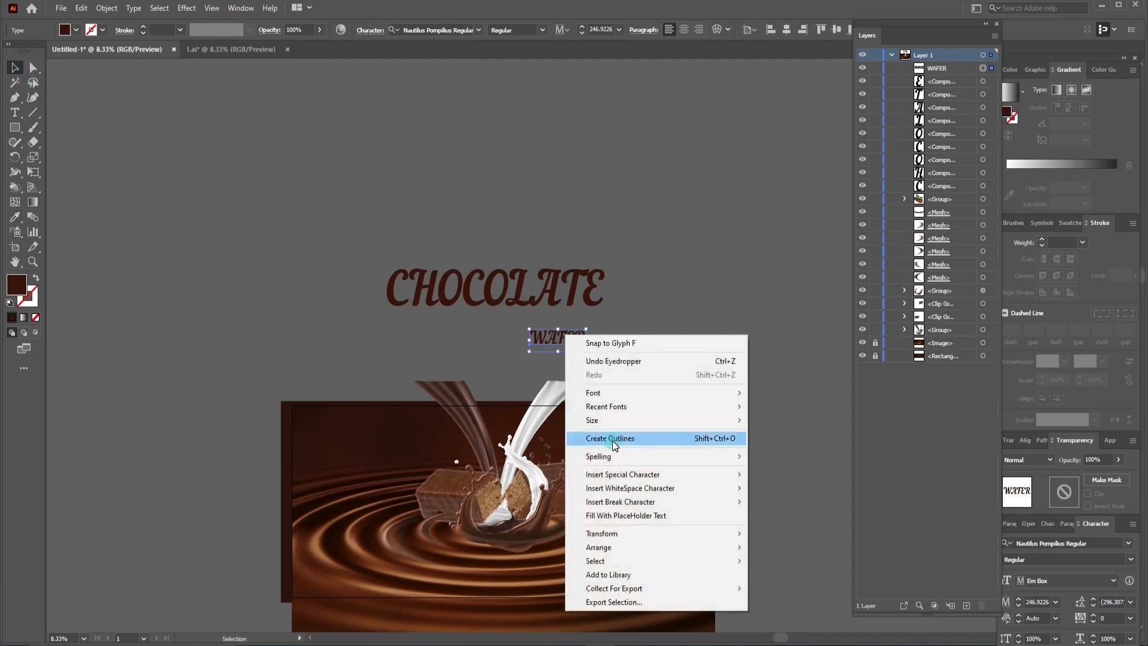
{"action": "left_click", "coordinate": [613, 439]}
{"action": "left_click", "coordinate": [560, 334]}
{"action": "right_click", "coordinate": [560, 335]}
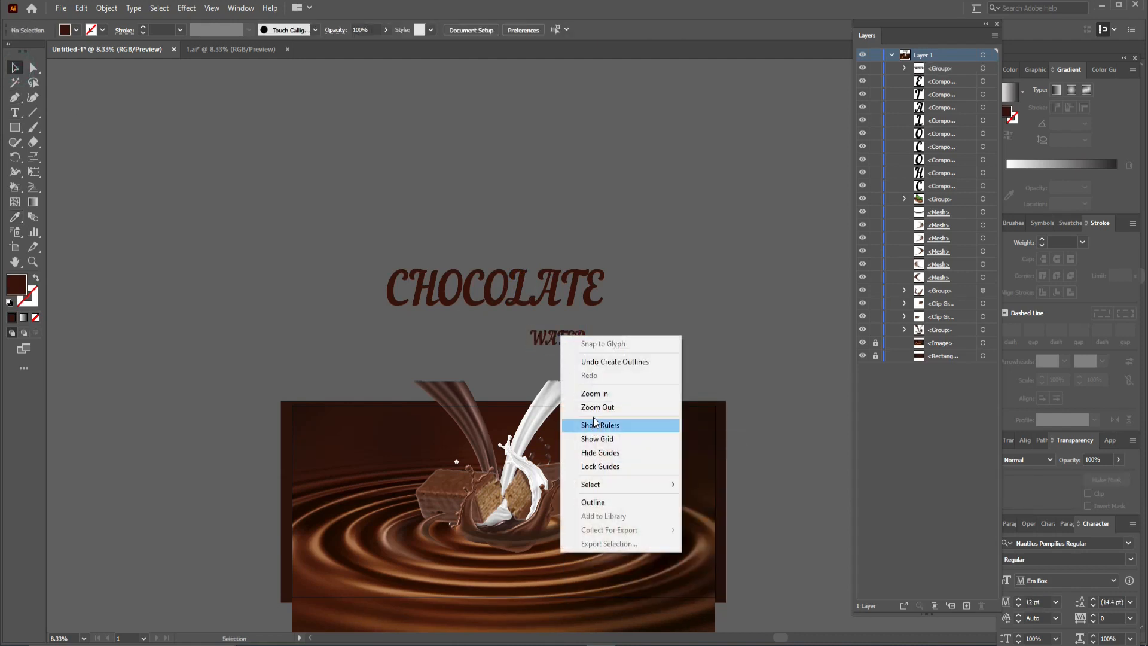
{"action": "left_click", "coordinate": [718, 357]}
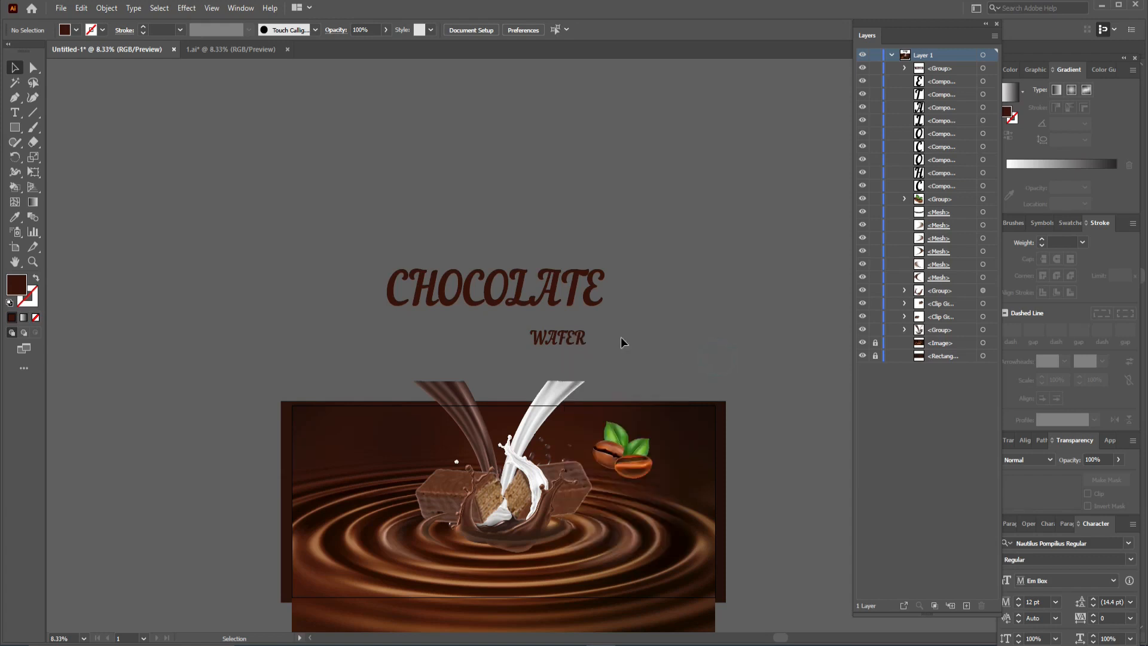
{"action": "left_click", "coordinate": [571, 340]}
{"action": "right_click", "coordinate": [569, 339]}
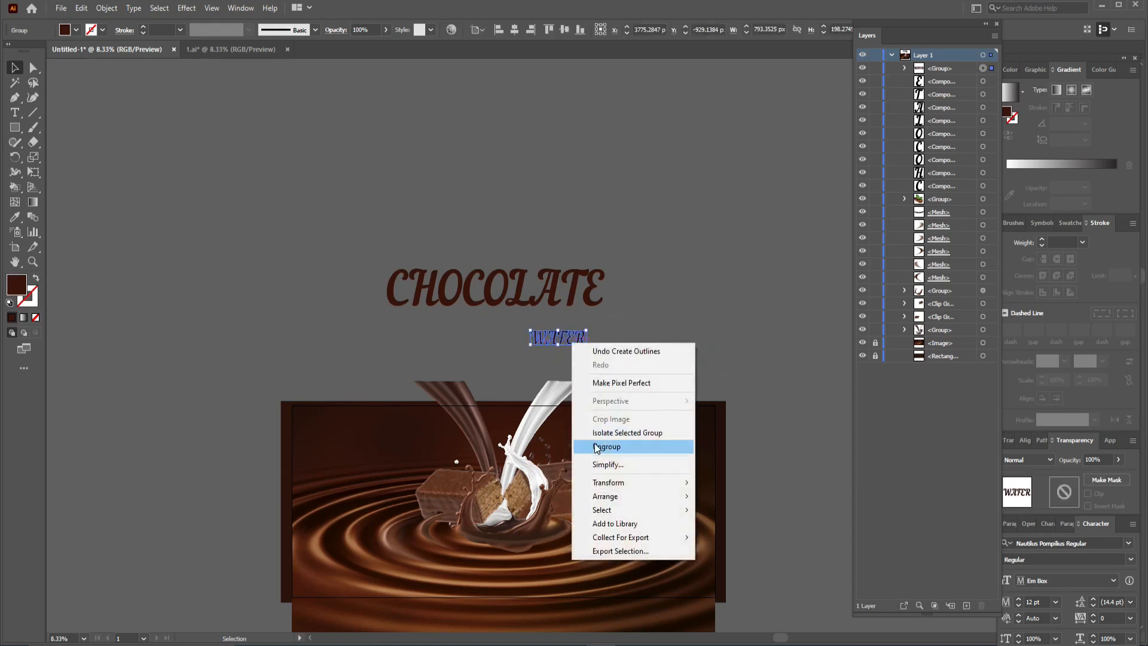
{"action": "left_click", "coordinate": [604, 446]}
- Try moving the letter R of WAFER away from the other letters and undo the move
{"action": "left_click", "coordinate": [611, 365]}
{"action": "left_click_drag", "start_coordinate": [585, 337], "coordinate": [628, 337]}
{"action": "key", "text": "ctrl+z"}
{"action": "left_click", "coordinate": [686, 369]}
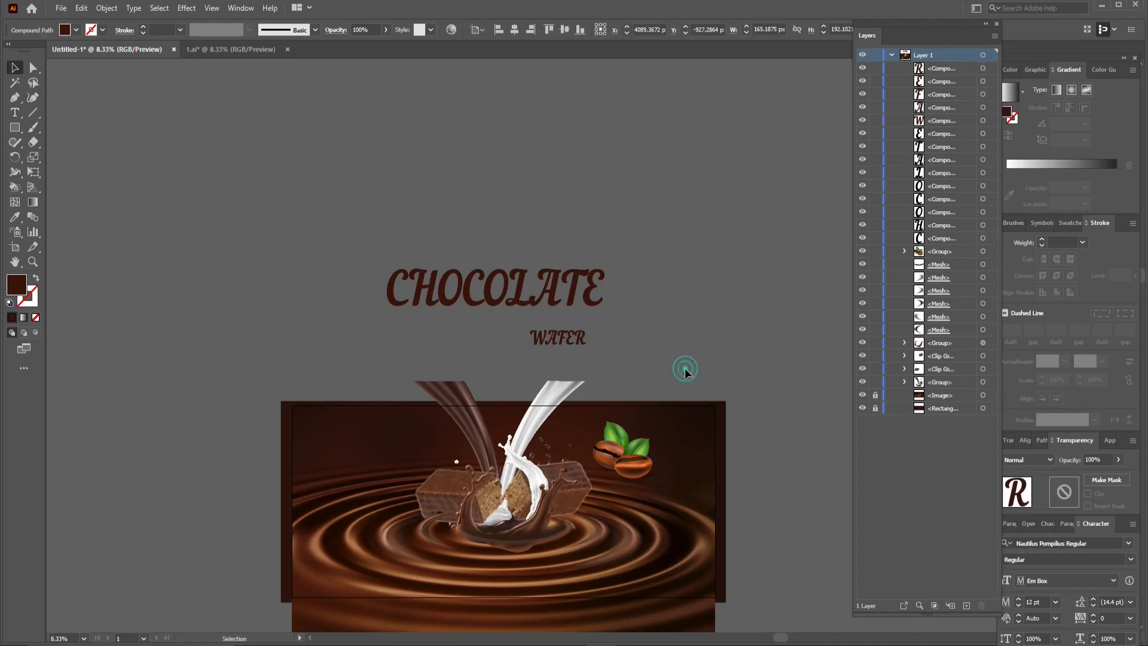
- Draw a closed dark brown rectangle about 1245 by 267 px with the Pen tool in the empty space right of CHOCOLATE
{"action": "scroll", "coordinate": [687, 372], "scroll_direction": "down", "scroll_amount": 2}
{"action": "scroll", "coordinate": [687, 374], "scroll_direction": "up", "scroll_amount": 2}
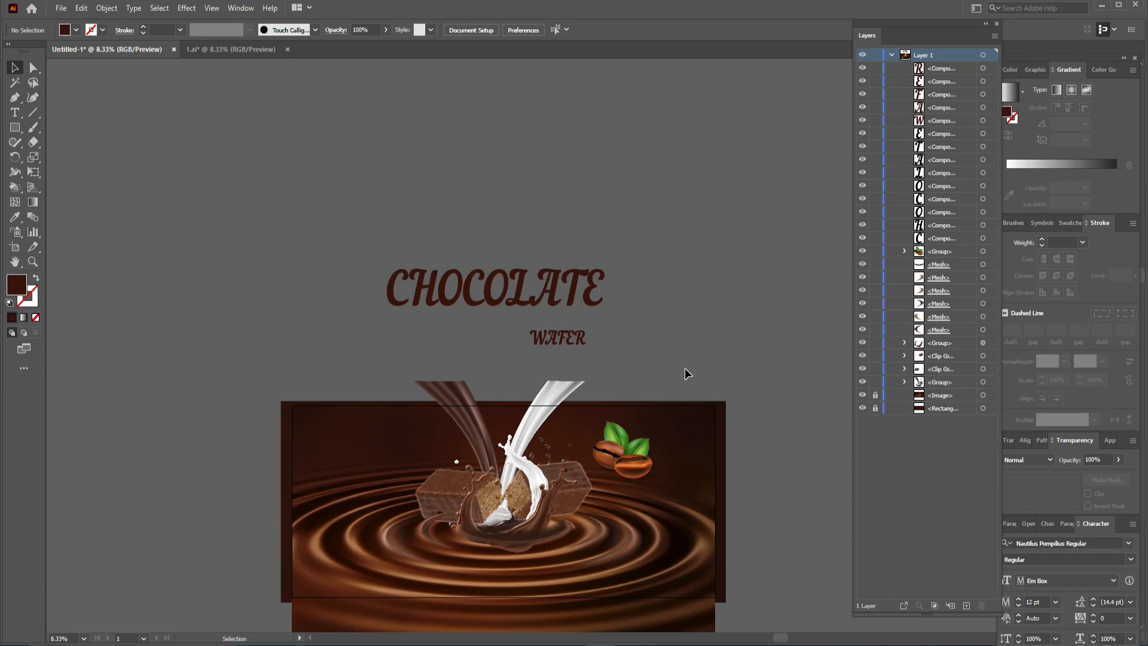
{"action": "left_click_drag", "start_coordinate": [654, 323], "coordinate": [435, 384]}
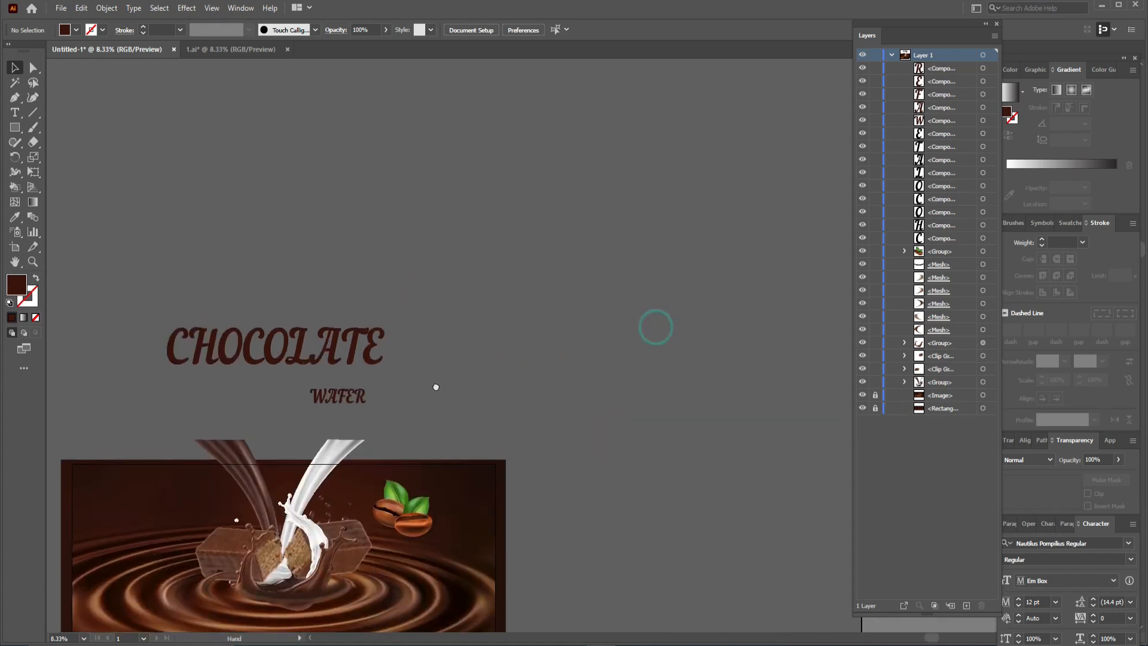
{"action": "left_click", "coordinate": [14, 98]}
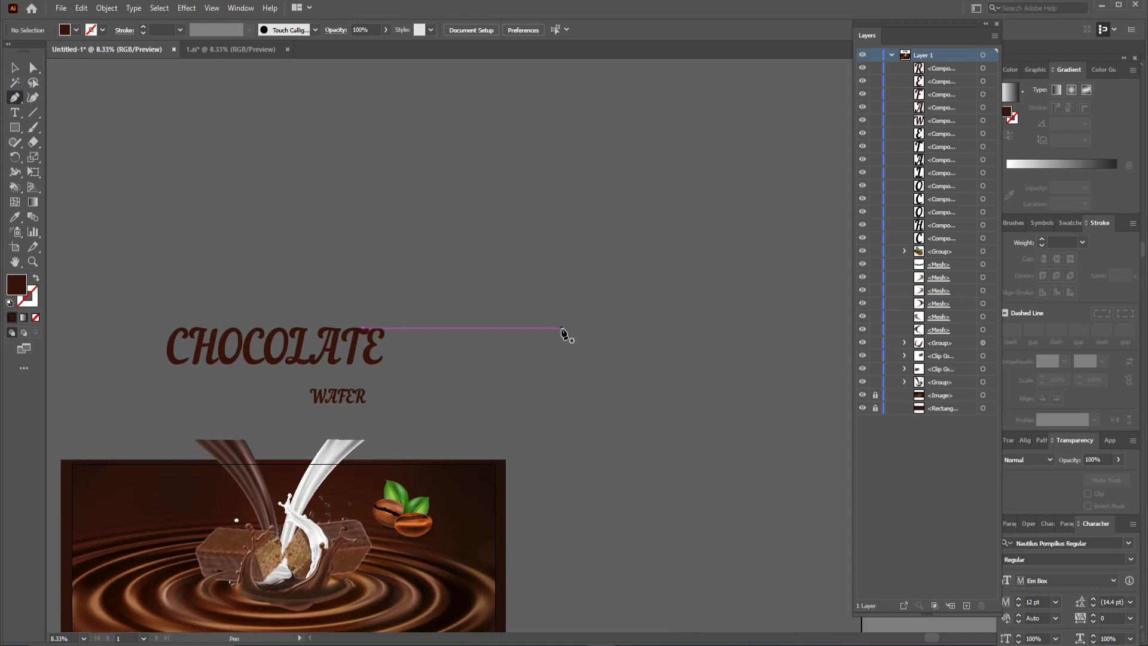
{"action": "left_click", "coordinate": [561, 328]}
{"action": "left_click", "coordinate": [649, 329]}
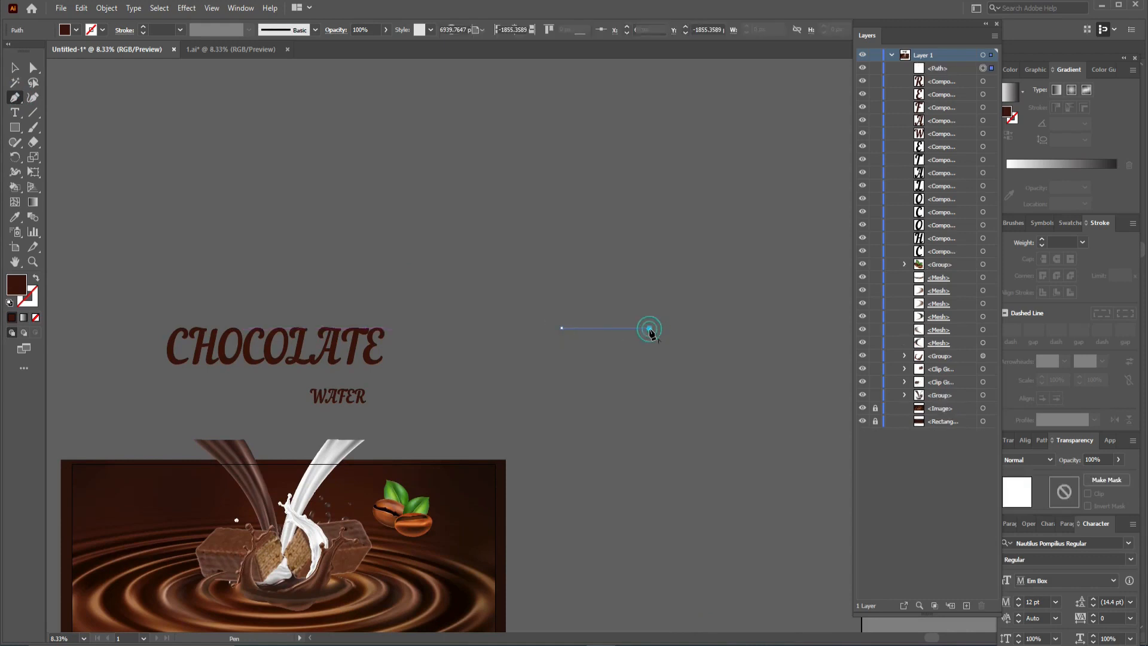
{"action": "left_click", "coordinate": [650, 348]}
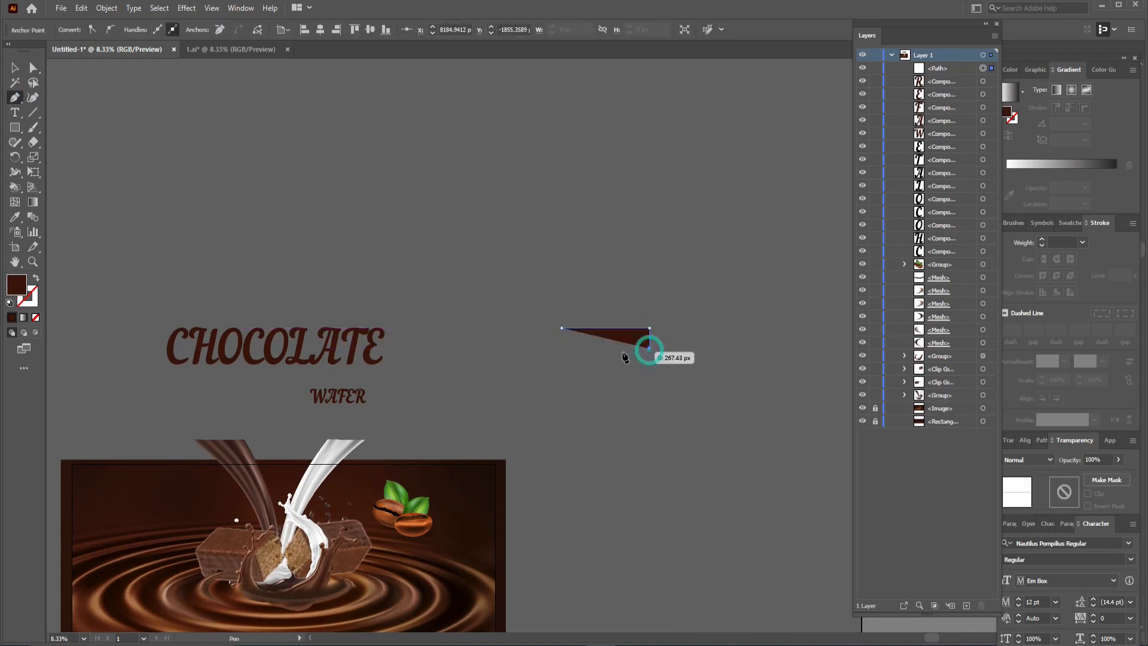
{"action": "left_click", "coordinate": [561, 348]}
{"action": "left_click", "coordinate": [562, 328]}
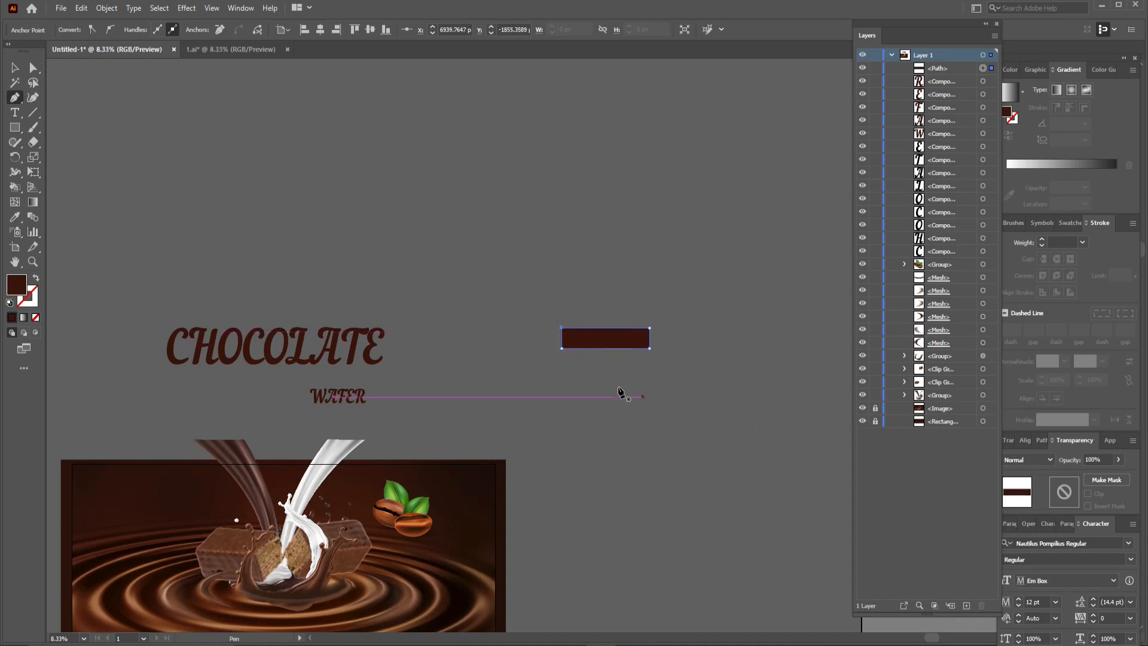
- Draw a closed ribbon tail with a notched outer end at the rectangle's lower left corner using the Pen tool
{"action": "left_click", "coordinate": [567, 341]}
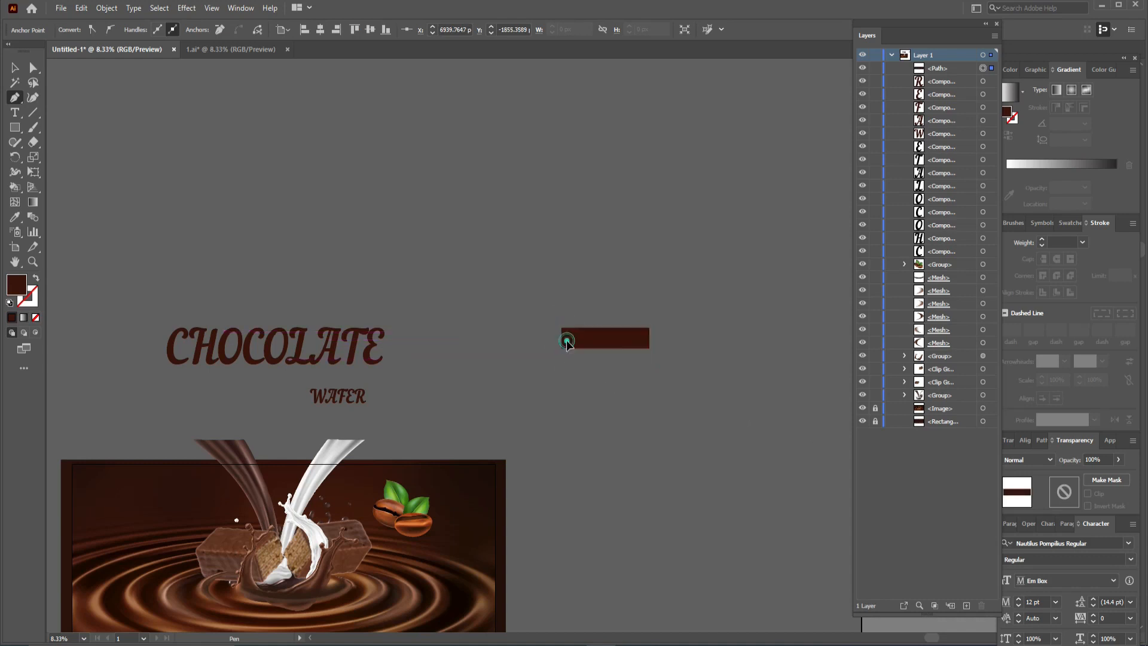
{"action": "left_click", "coordinate": [533, 340]}
{"action": "left_click", "coordinate": [538, 354]}
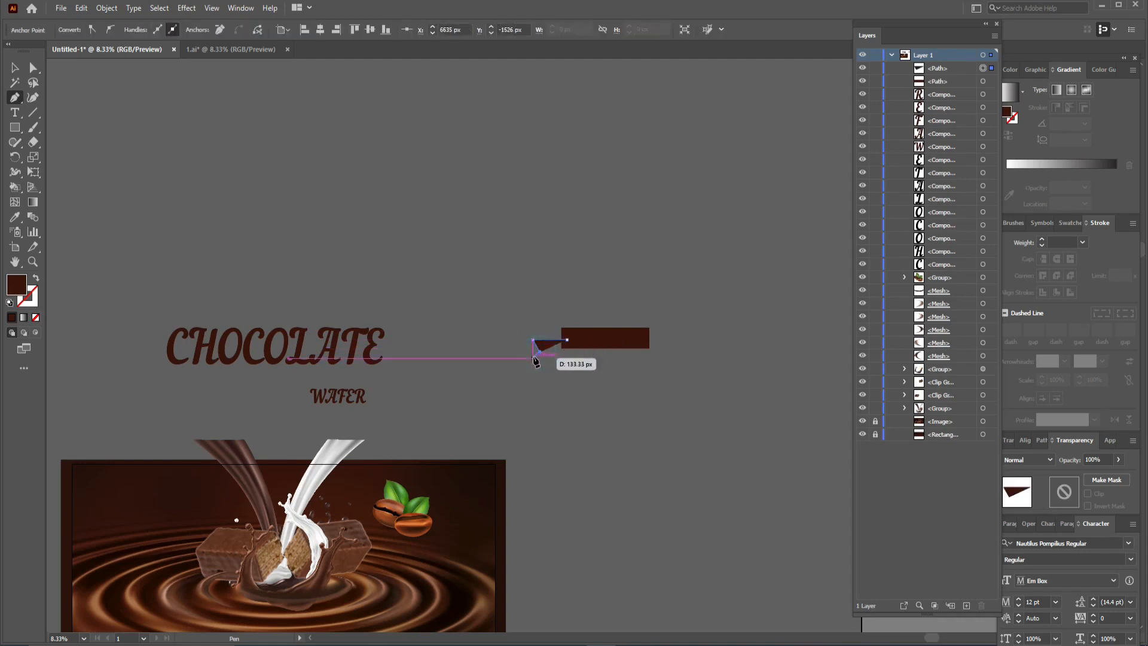
{"action": "left_click", "coordinate": [533, 358]}
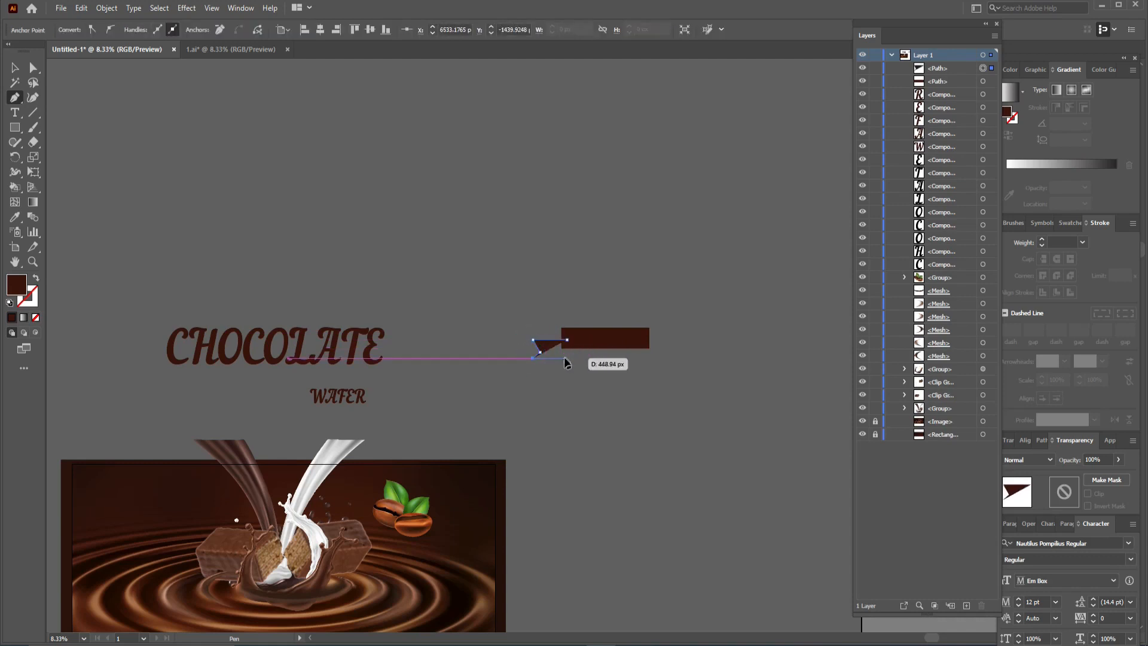
{"action": "left_click", "coordinate": [566, 358]}
{"action": "left_click", "coordinate": [567, 340]}
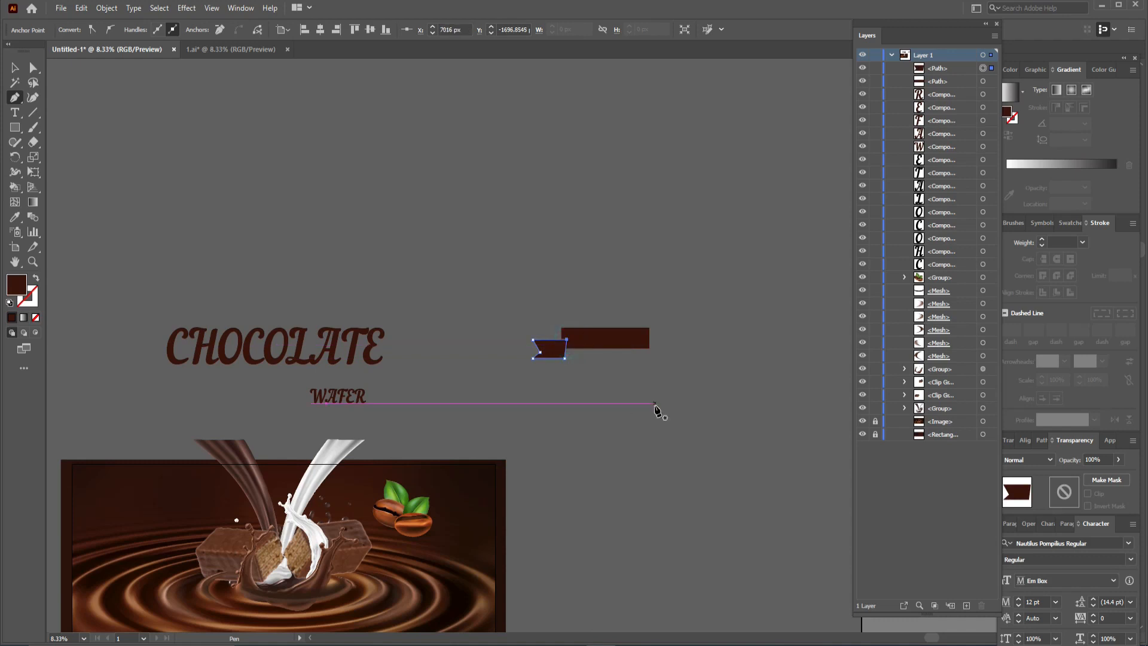
- Draw a matching closed ribbon tail with a notched outer end at the rectangle's lower right corner using the Pen tool
{"action": "left_click", "coordinate": [639, 340]}
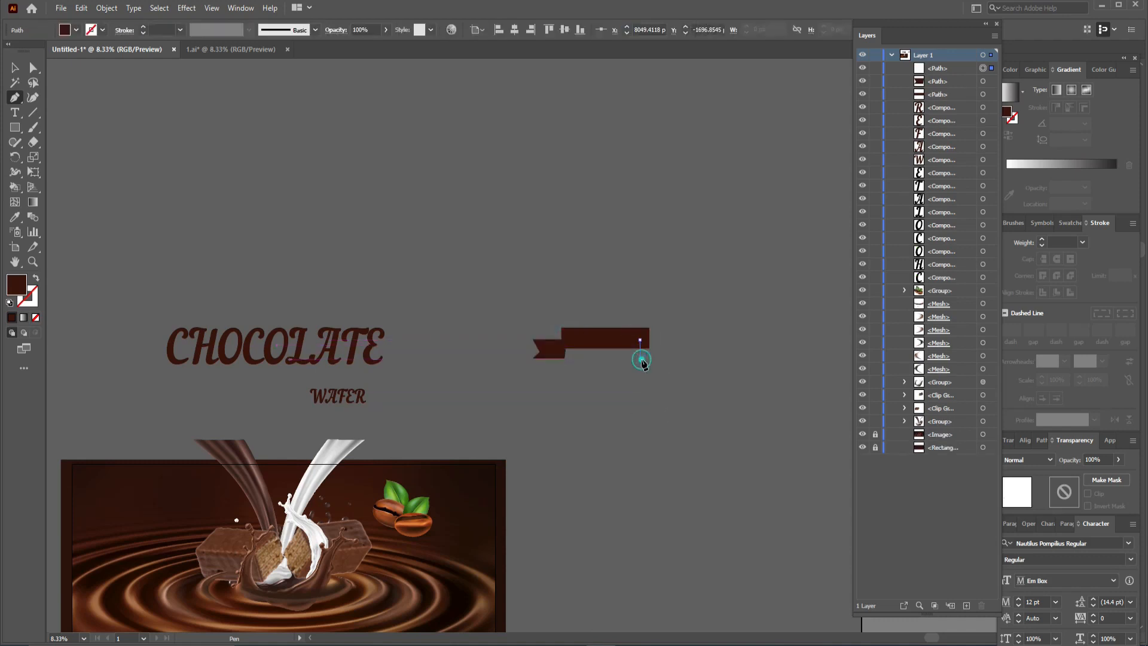
{"action": "left_click", "coordinate": [640, 359]}
{"action": "left_click", "coordinate": [669, 359]}
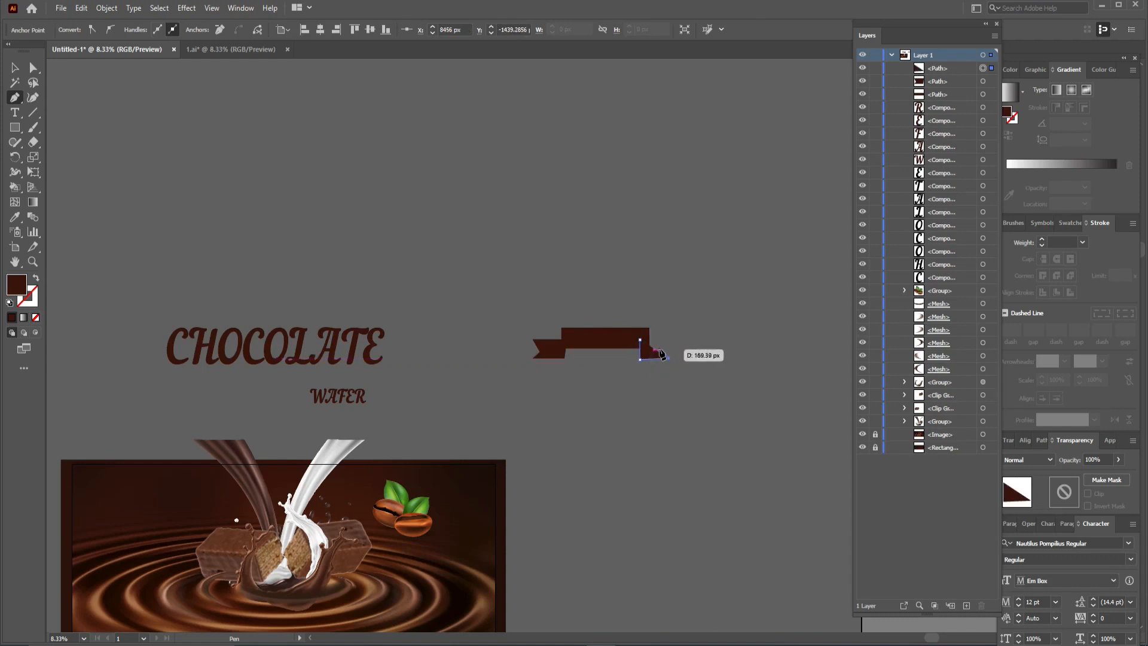
{"action": "left_click", "coordinate": [661, 343]}
{"action": "left_click", "coordinate": [663, 340]}
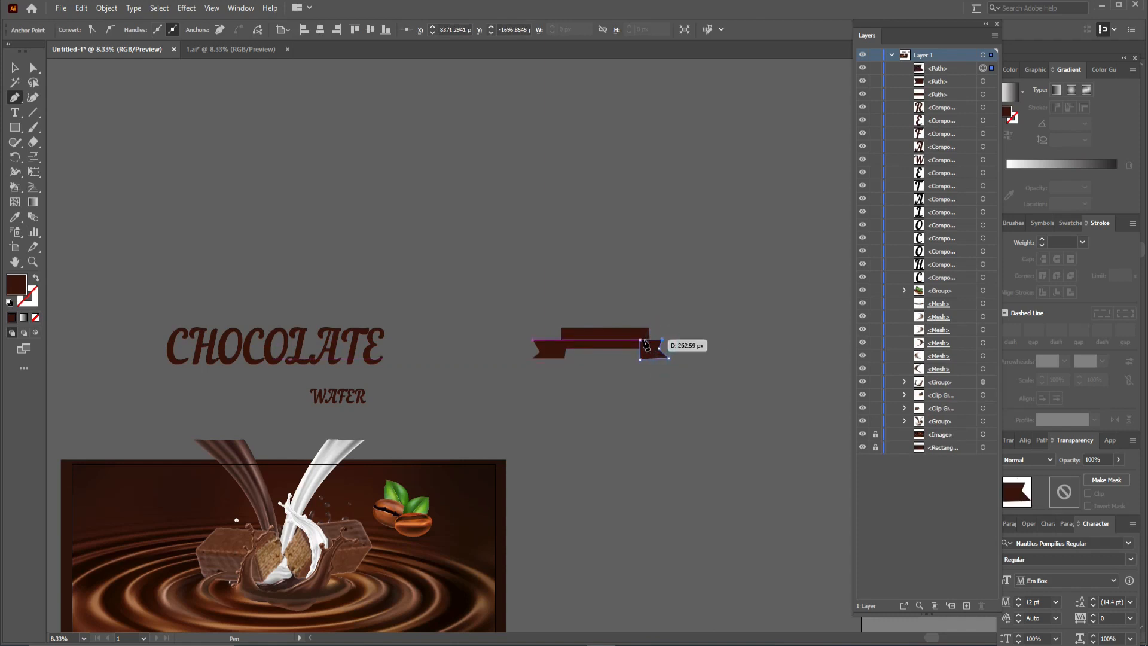
{"action": "left_click", "coordinate": [639, 340]}
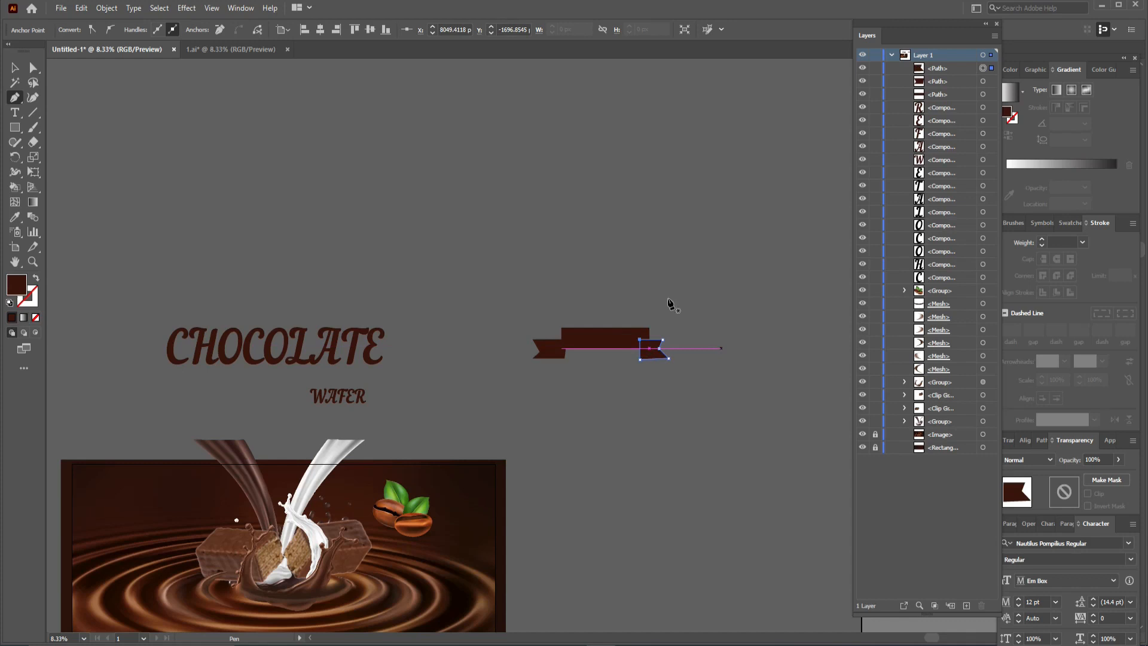
- Move the right tail's upper outer corner about 85 px outward and shift the rectangle slightly left to centre it between the tails
{"action": "left_click", "coordinate": [33, 67]}
{"action": "left_click", "coordinate": [691, 350]}
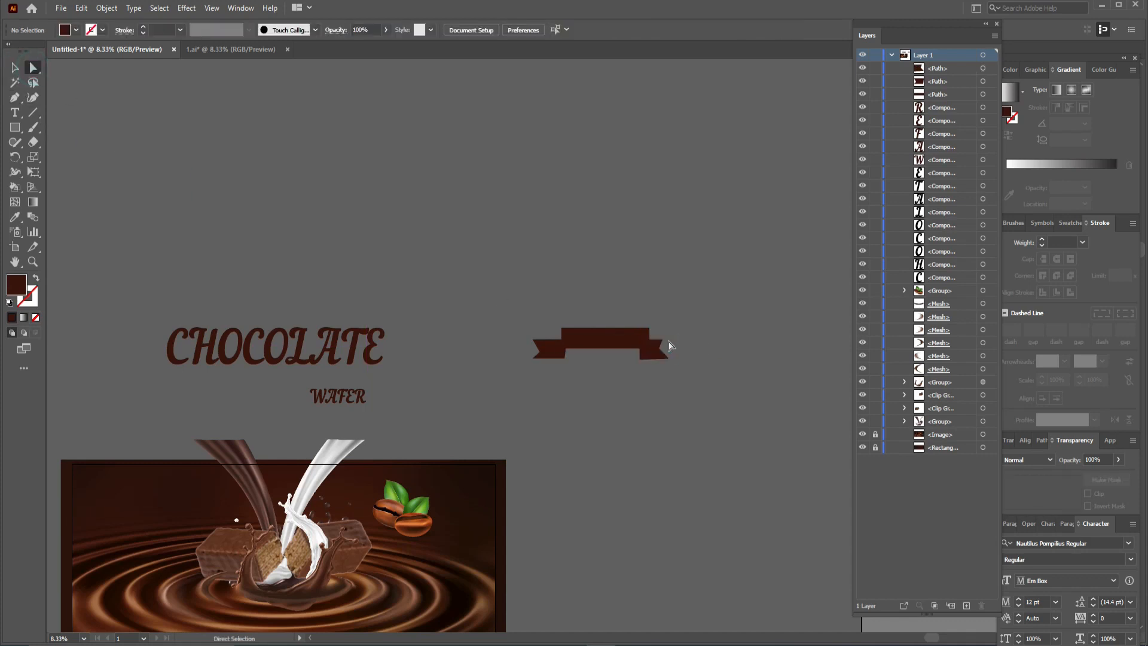
{"action": "left_click", "coordinate": [662, 340]}
{"action": "left_click_drag", "start_coordinate": [663, 343], "coordinate": [670, 340]}
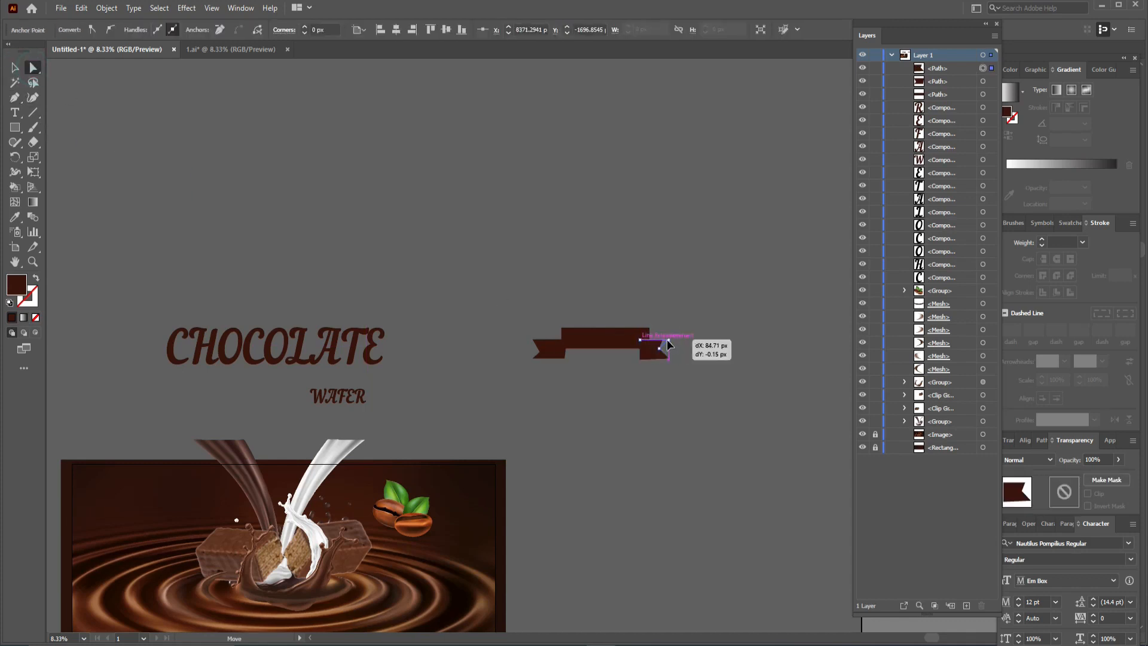
{"action": "left_click", "coordinate": [700, 359]}
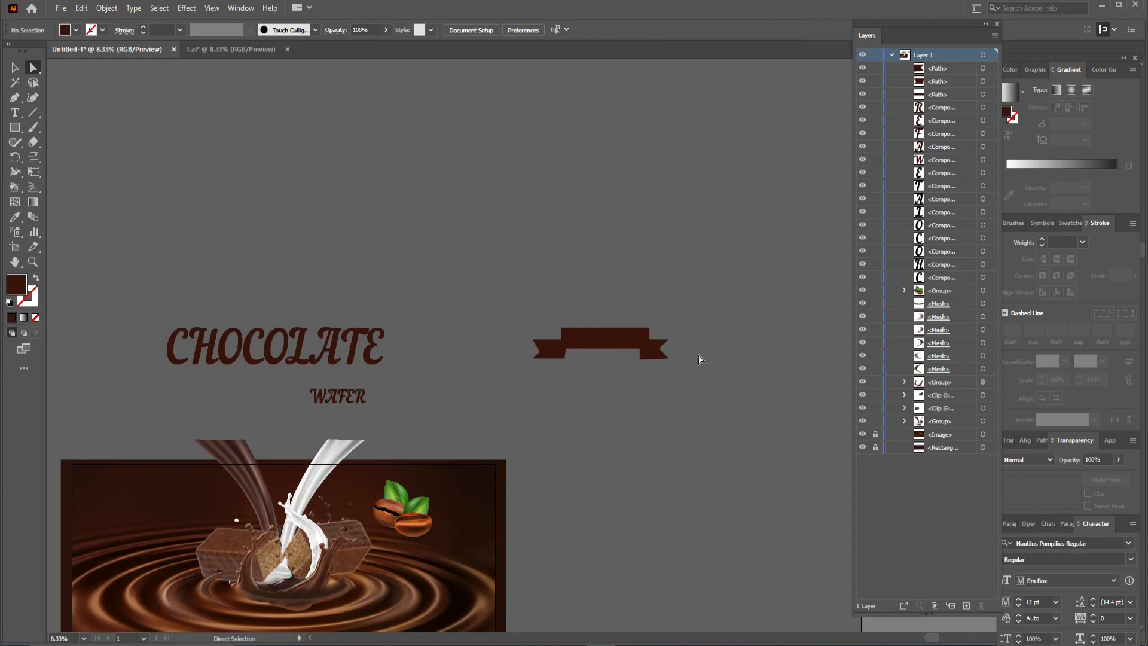
{"action": "left_click_drag", "start_coordinate": [636, 338], "coordinate": [630, 340]}
{"action": "left_click", "coordinate": [720, 346]}
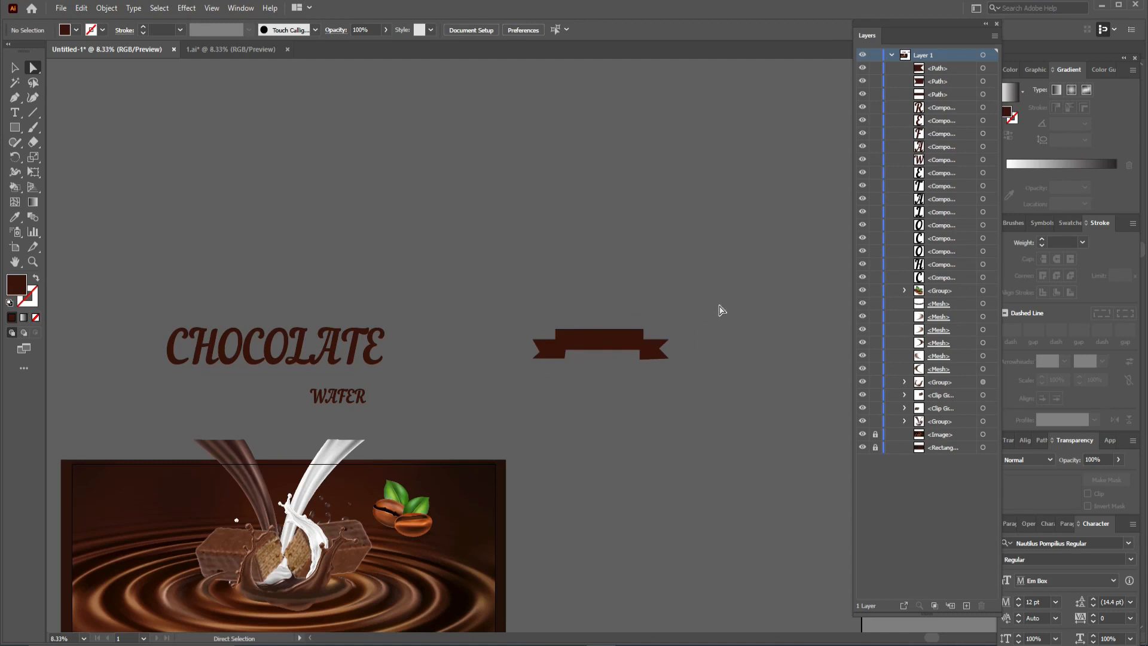
- Fill the ribbon's rectangle and both tails with white
{"action": "left_click_drag", "start_coordinate": [720, 310], "coordinate": [523, 396]}
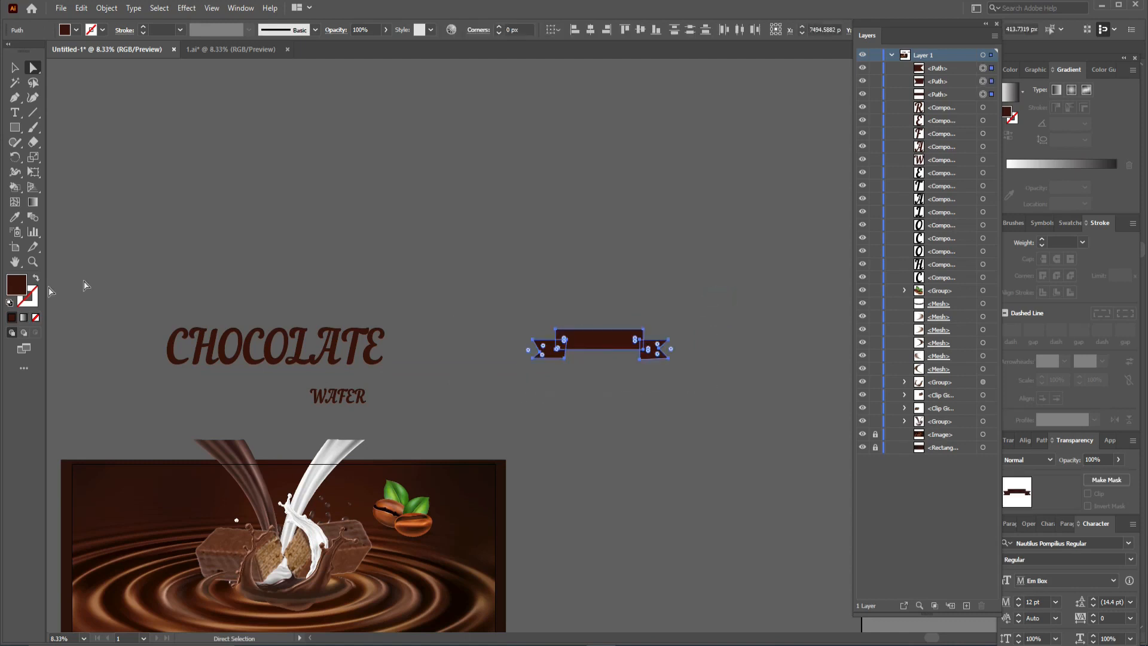
{"action": "left_click", "coordinate": [76, 30]}
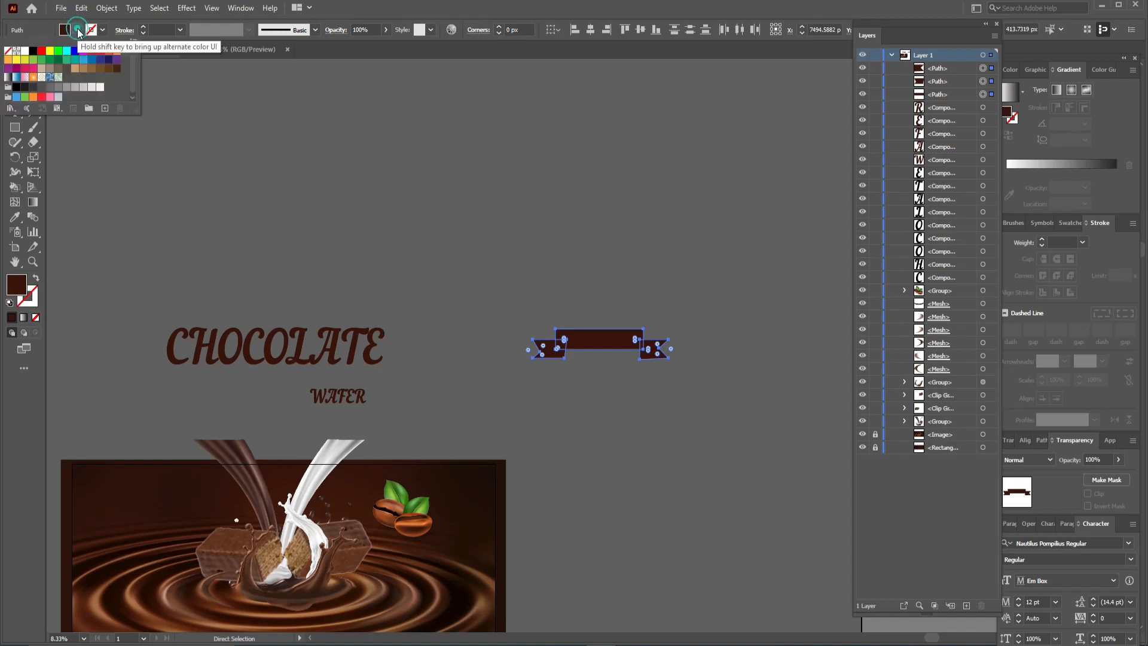
{"action": "left_click", "coordinate": [25, 51]}
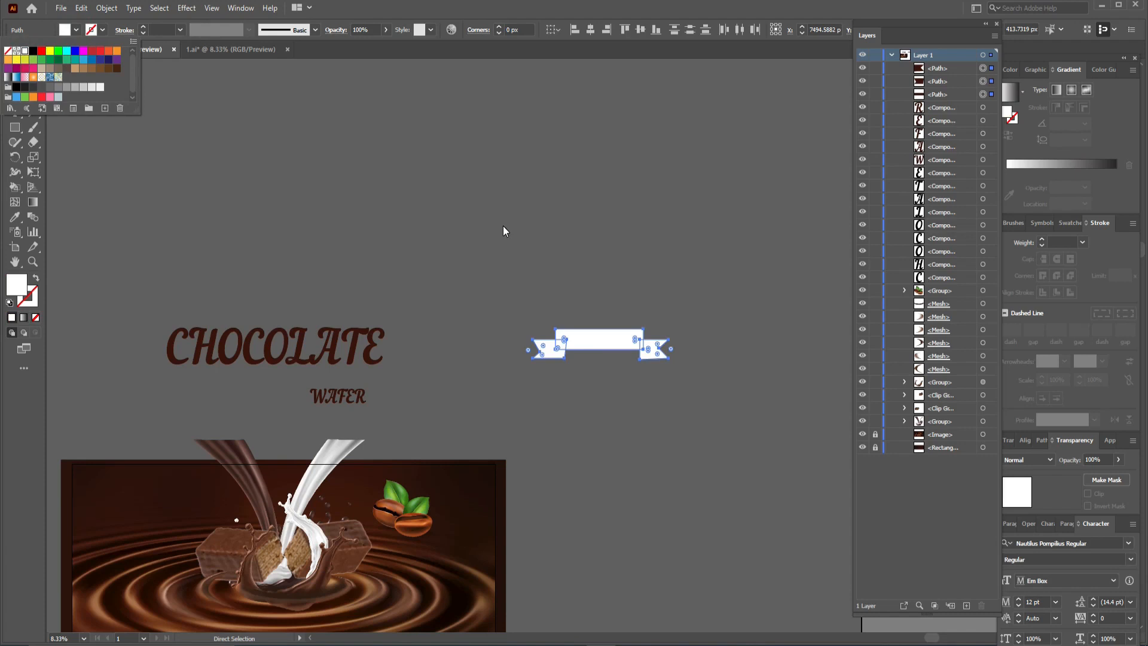
{"action": "left_click", "coordinate": [76, 26]}
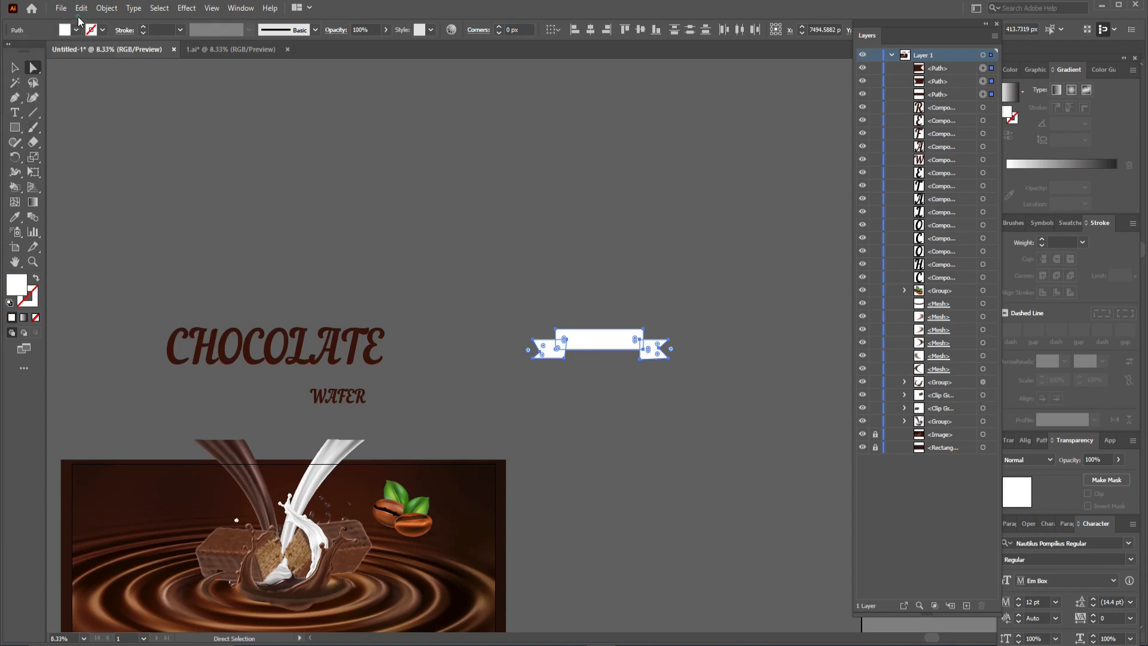
- Add the text MILK below the ribbon and enlarge it to about 382 pt
{"action": "left_click", "coordinate": [15, 113]}
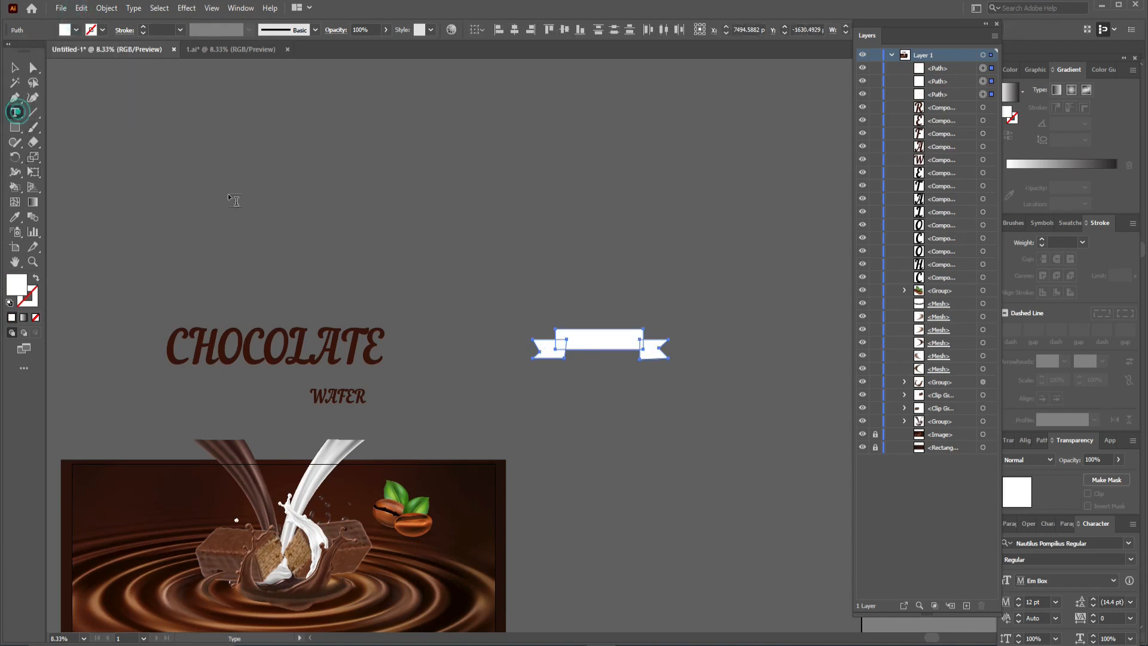
{"action": "left_click", "coordinate": [579, 489]}
{"action": "type", "text": "M"}
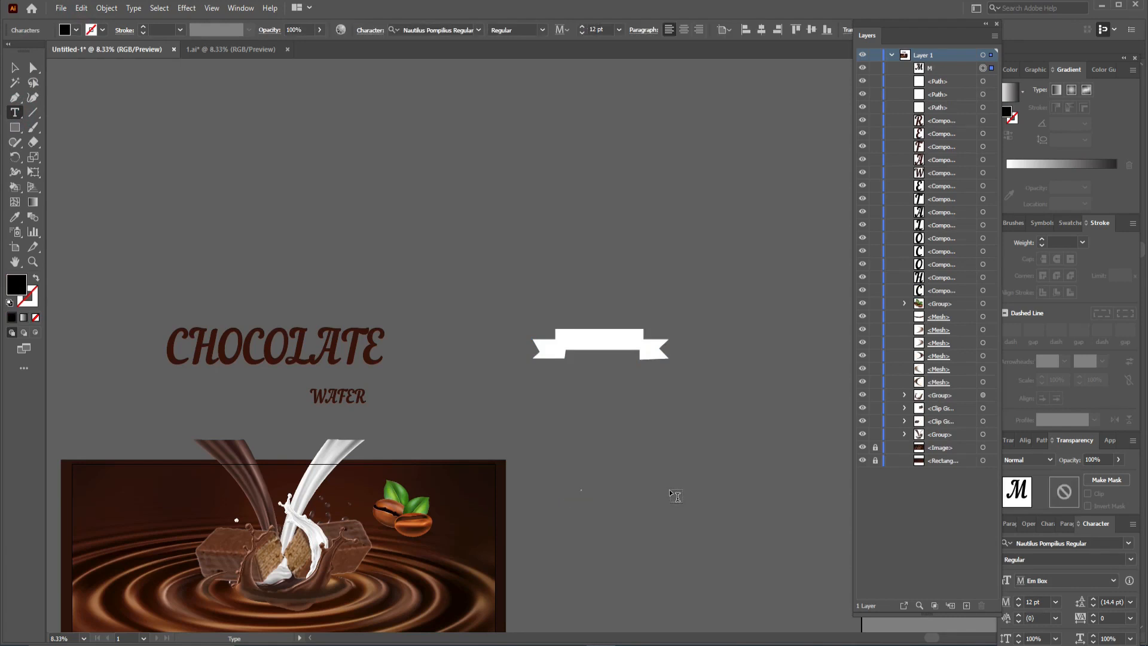
{"action": "type", "text": "ILK"}
{"action": "key", "text": "Escape"}
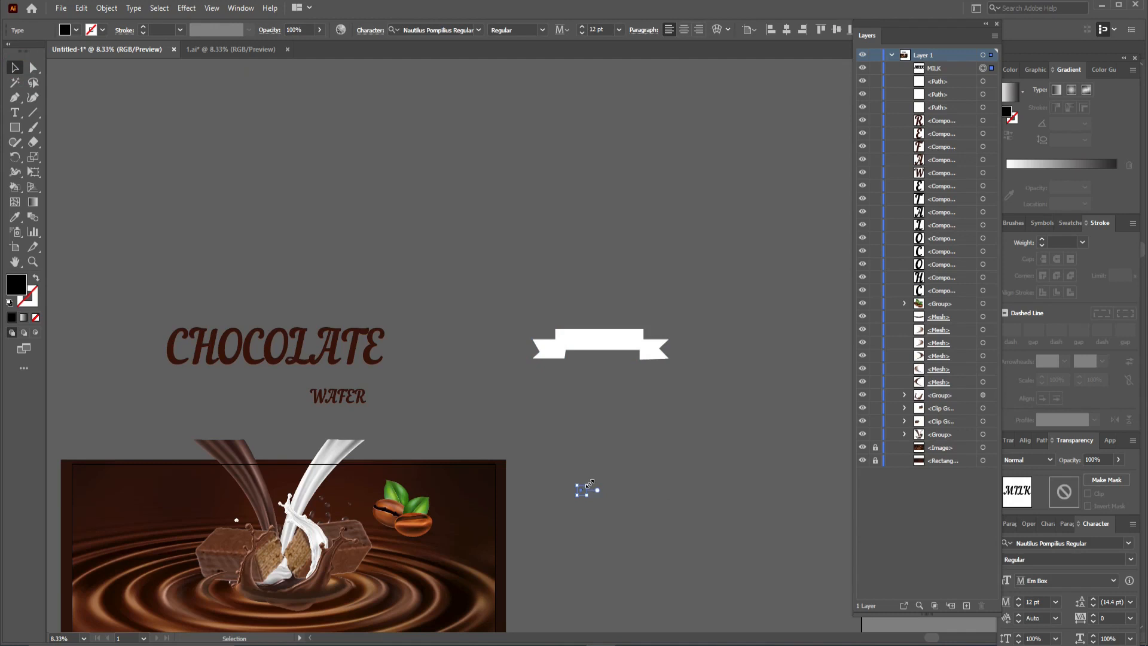
{"action": "left_click_drag", "start_coordinate": [590, 482], "coordinate": [658, 418]}
- Replace the MILK text with "With Milk"
{"action": "key", "text": "t"}
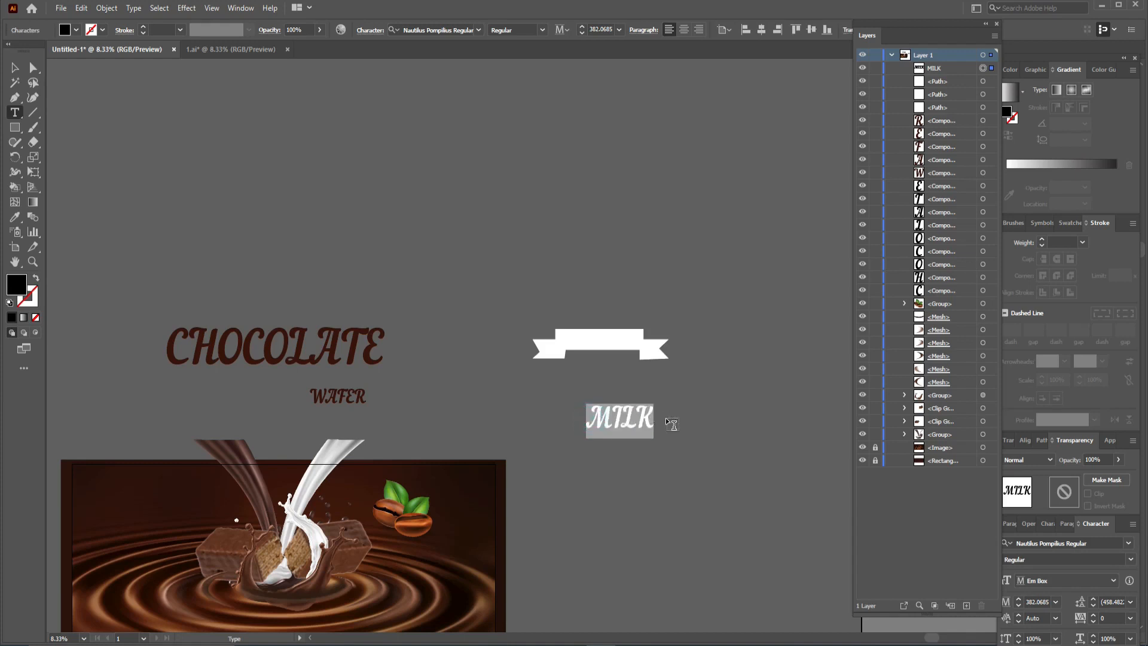
{"action": "type", "text": "With"}
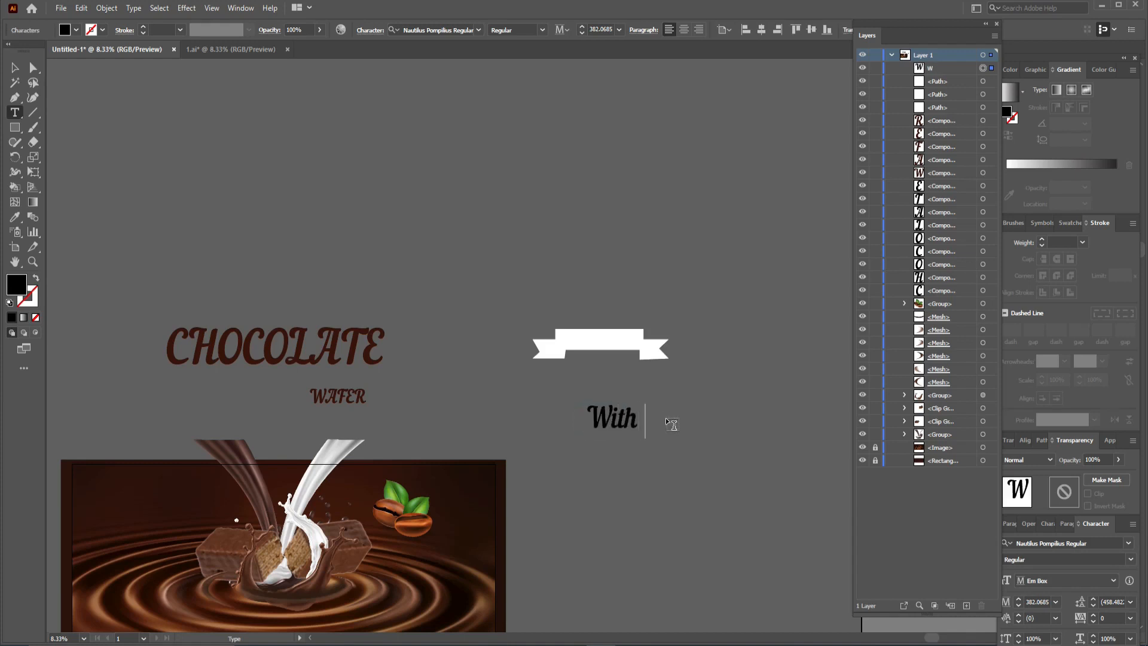
{"action": "type", "text": " Milk"}
{"action": "left_click", "coordinate": [14, 68]}
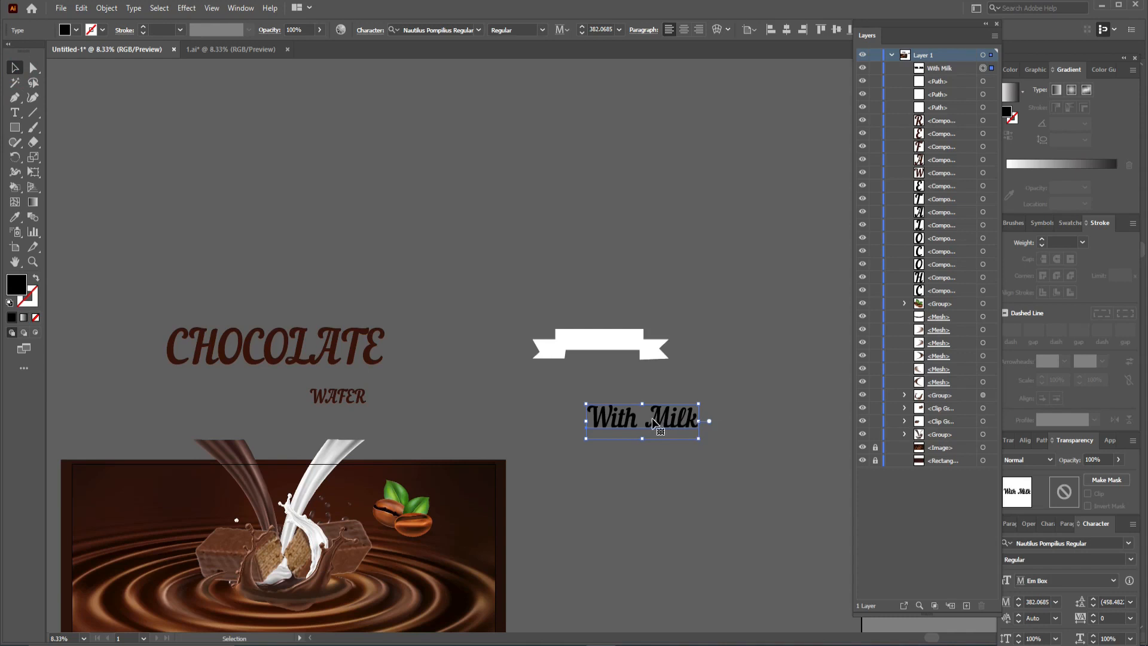
- Fill the With Milk text with the dark brown sampled from the CHOCOLATE lettering
{"action": "key", "text": "i"}
{"action": "left_click", "coordinate": [368, 348]}
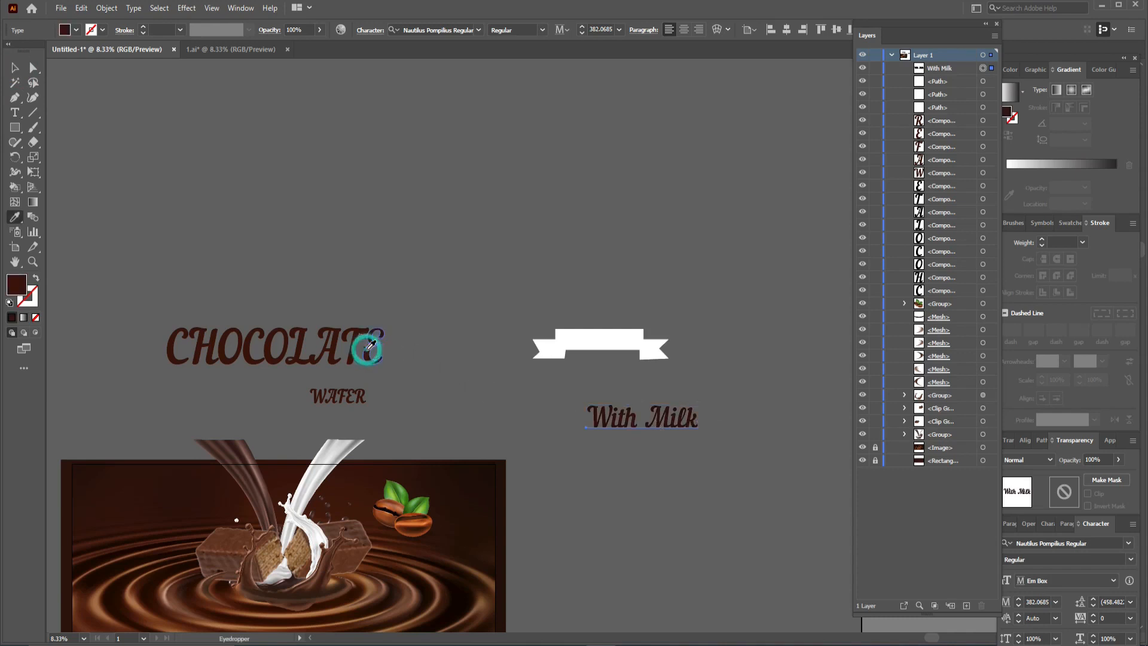
{"action": "left_click", "coordinate": [13, 69]}
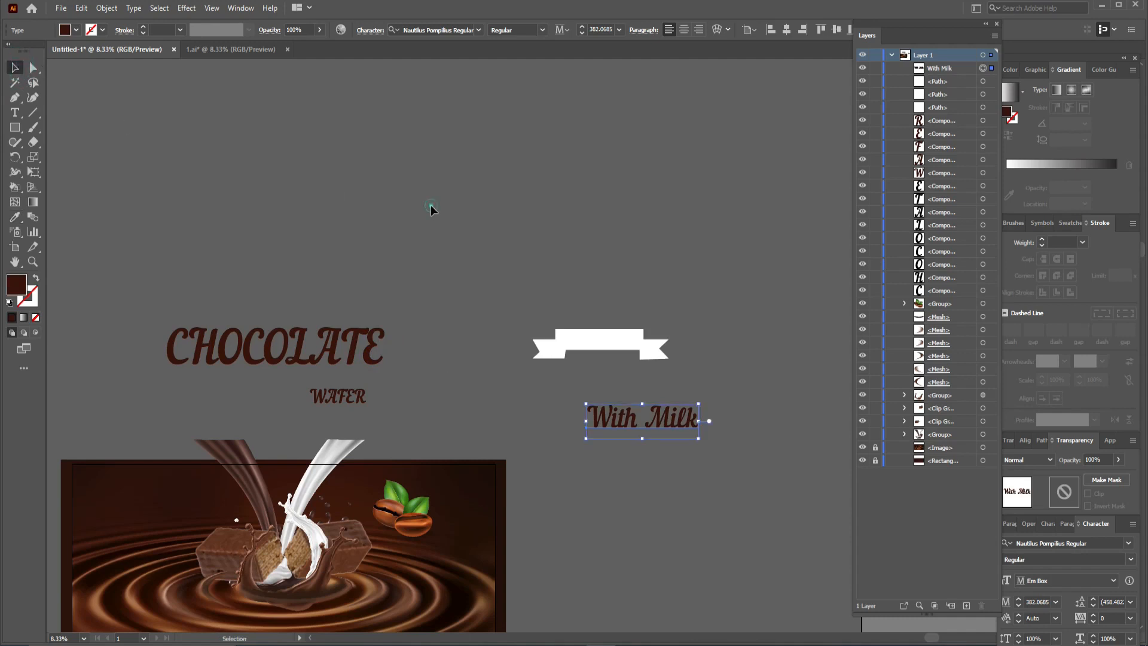
{"action": "left_click", "coordinate": [430, 210]}
- Give the ribbon's central rectangle a black 3 pt stroke
{"action": "left_click", "coordinate": [571, 340]}
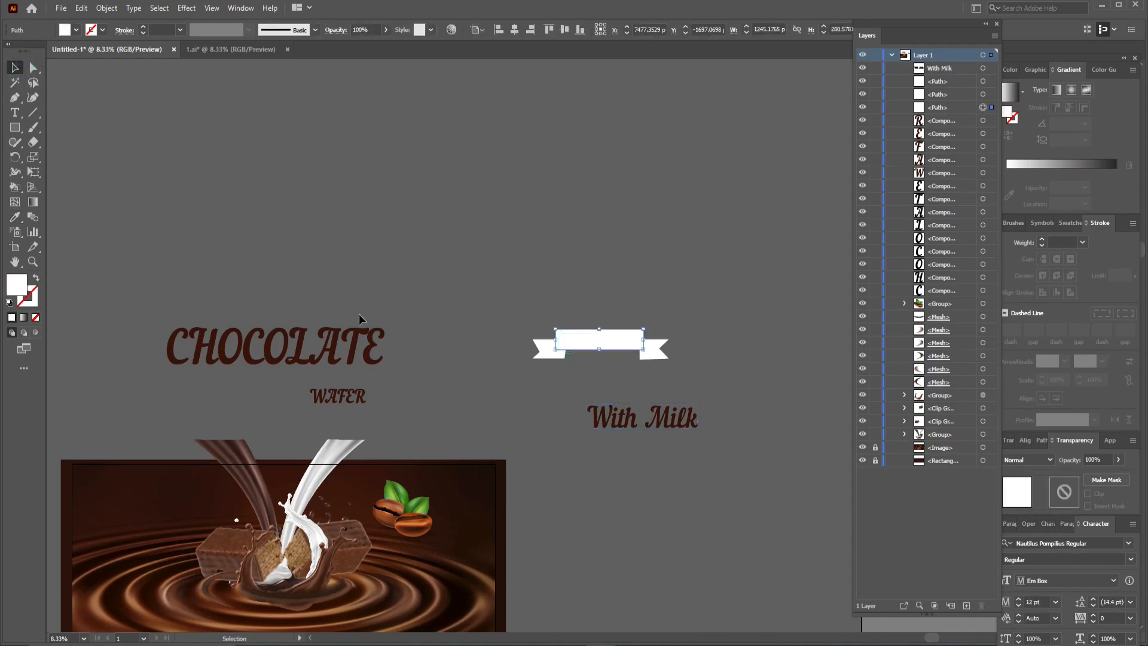
{"action": "left_click", "coordinate": [33, 307]}
{"action": "left_click", "coordinate": [11, 318]}
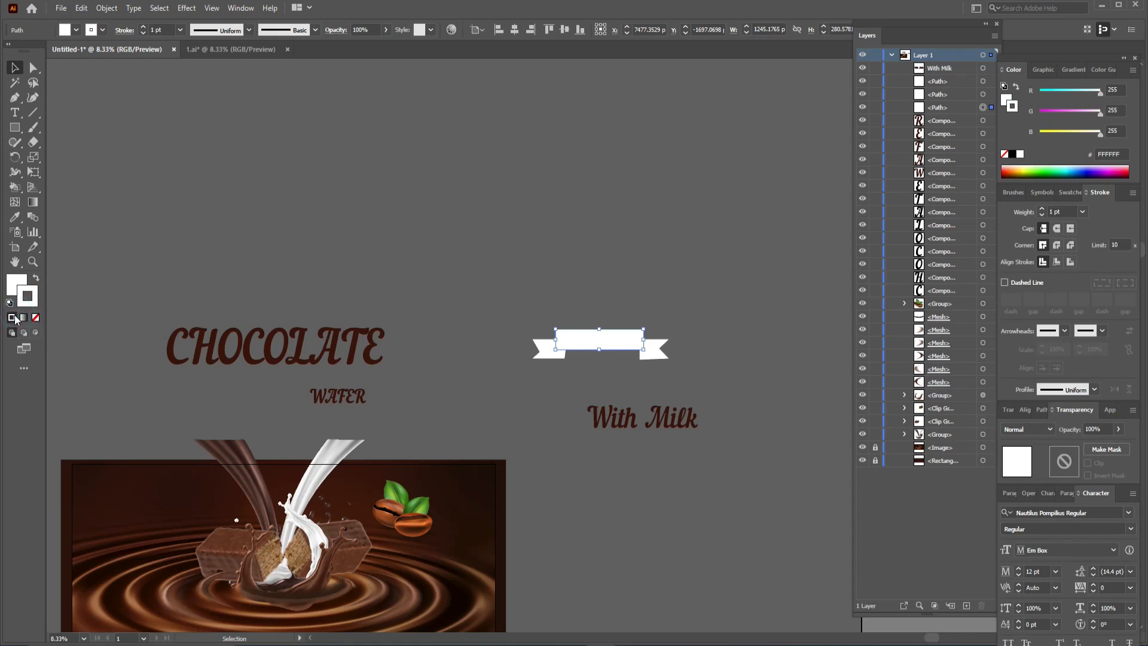
{"action": "left_click", "coordinate": [91, 35]}
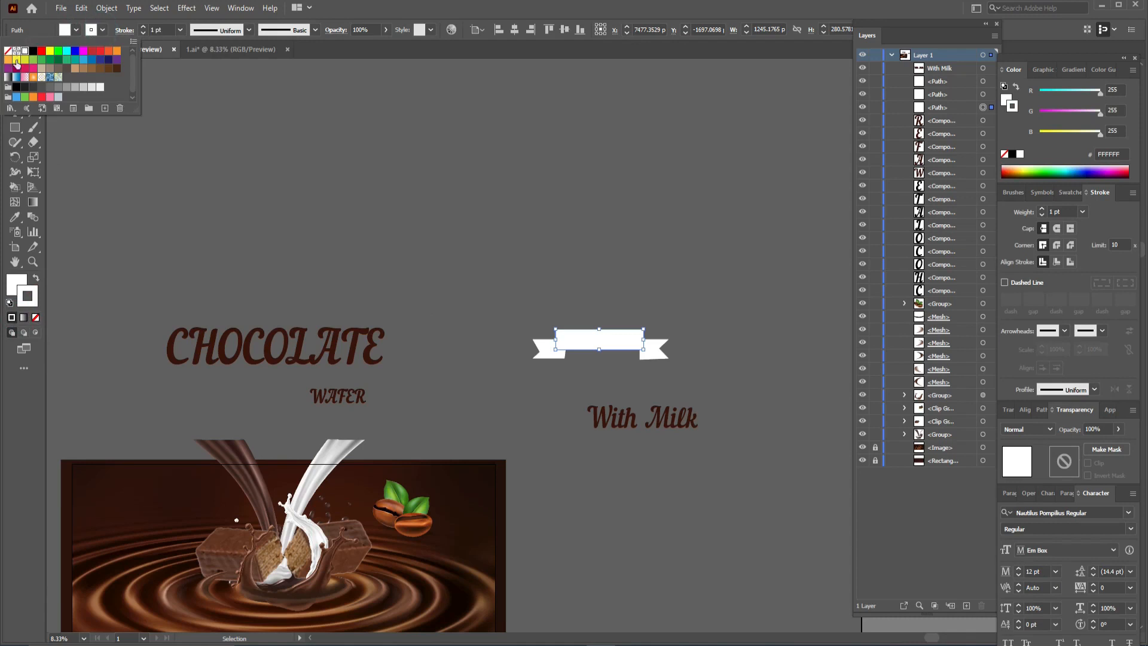
{"action": "left_click", "coordinate": [33, 51]}
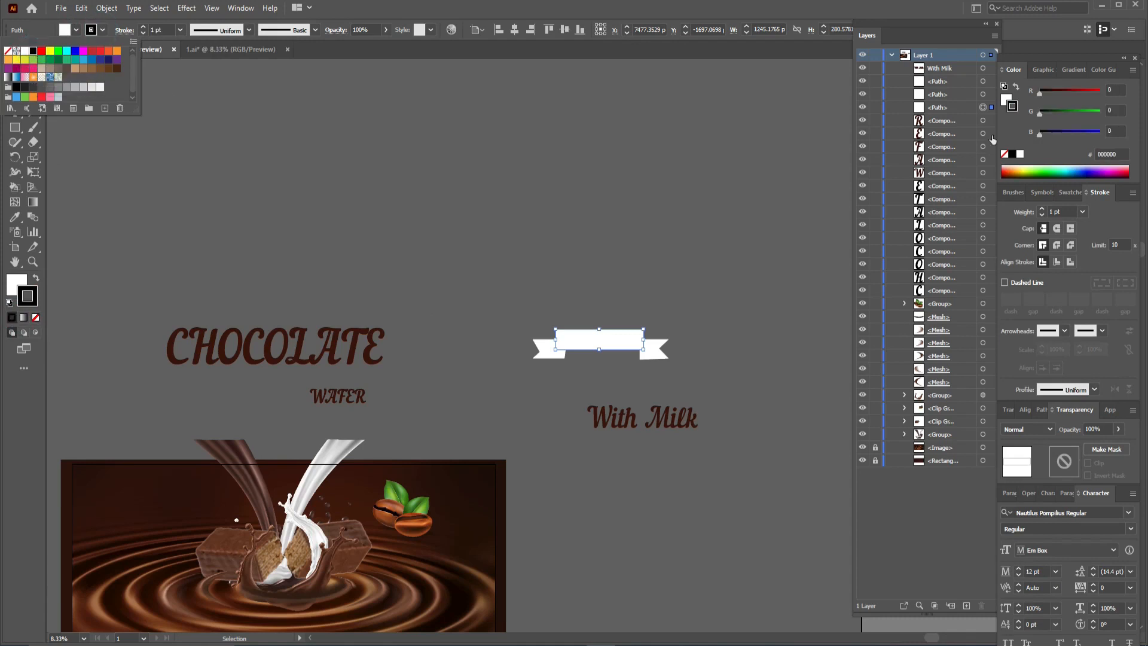
{"action": "left_click", "coordinate": [1082, 212]}
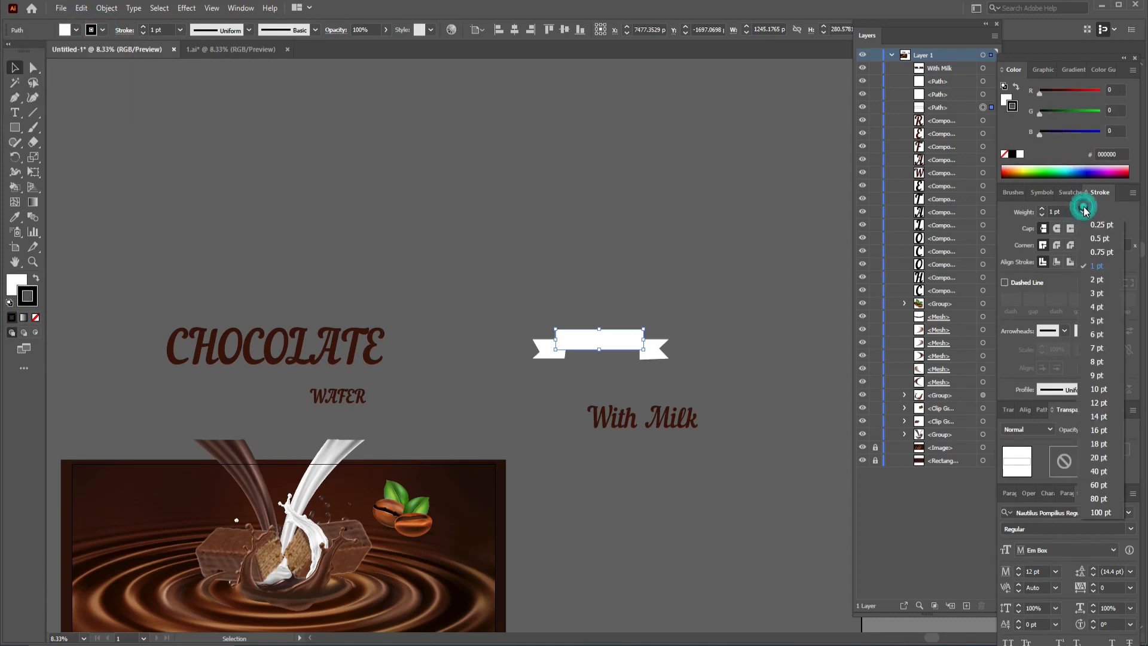
{"action": "left_click", "coordinate": [1082, 212]}
{"action": "left_click", "coordinate": [1097, 293]}
{"action": "left_click", "coordinate": [731, 319]}
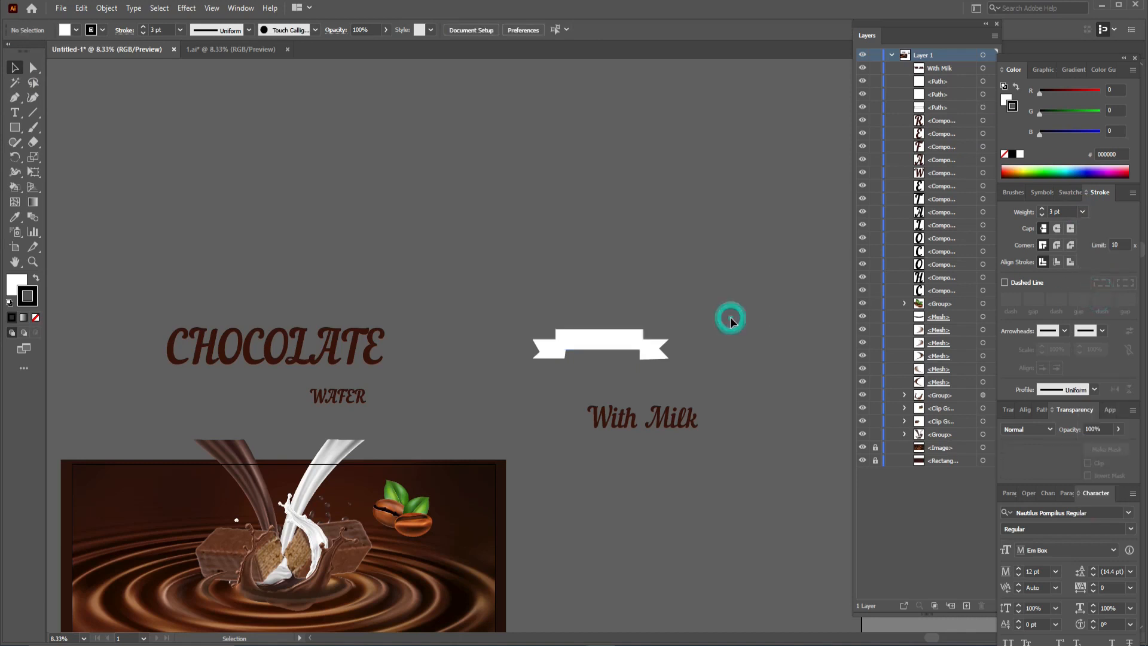
{"action": "left_click", "coordinate": [610, 335]}
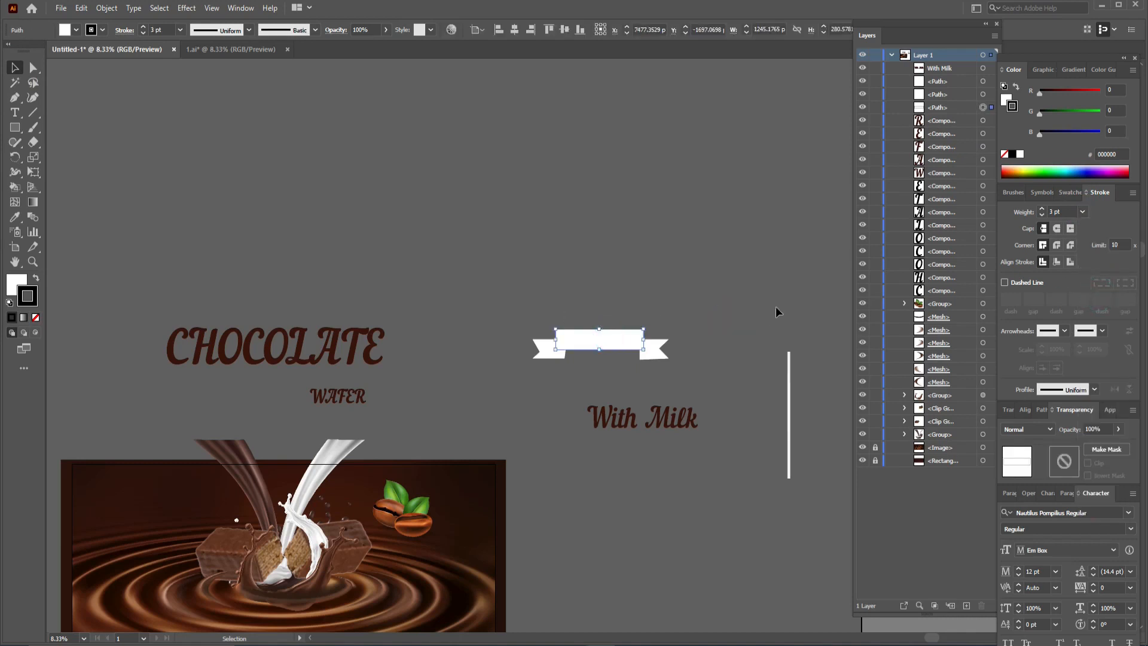
{"action": "left_click", "coordinate": [688, 332]}
- Give the ribbon's right tail a black 3 pt stroke
{"action": "key", "text": "ctrl+plus"}
{"action": "key", "text": "ctrl+plus"}
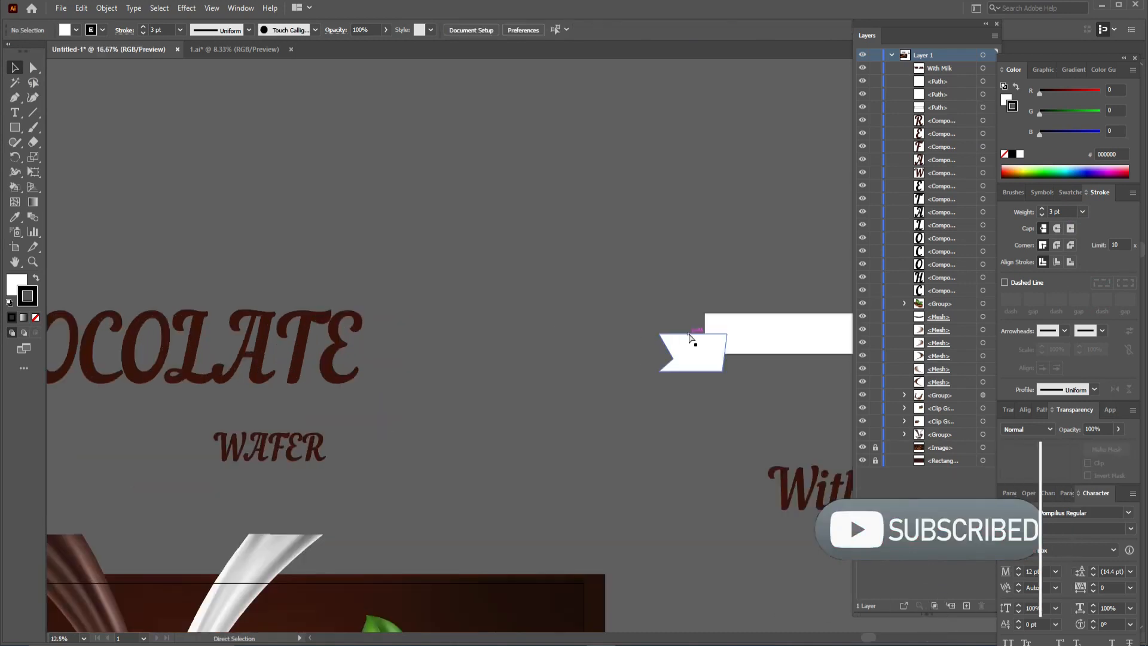
{"action": "left_click_drag", "start_coordinate": [782, 402], "coordinate": [410, 479]}
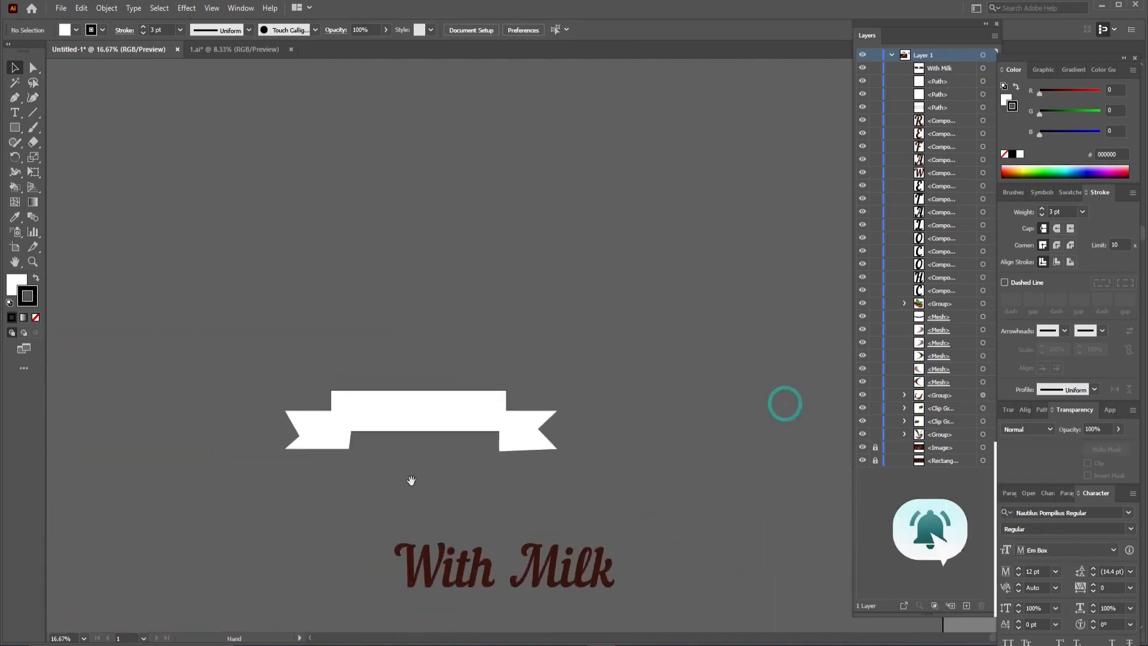
{"action": "left_click", "coordinate": [527, 441]}
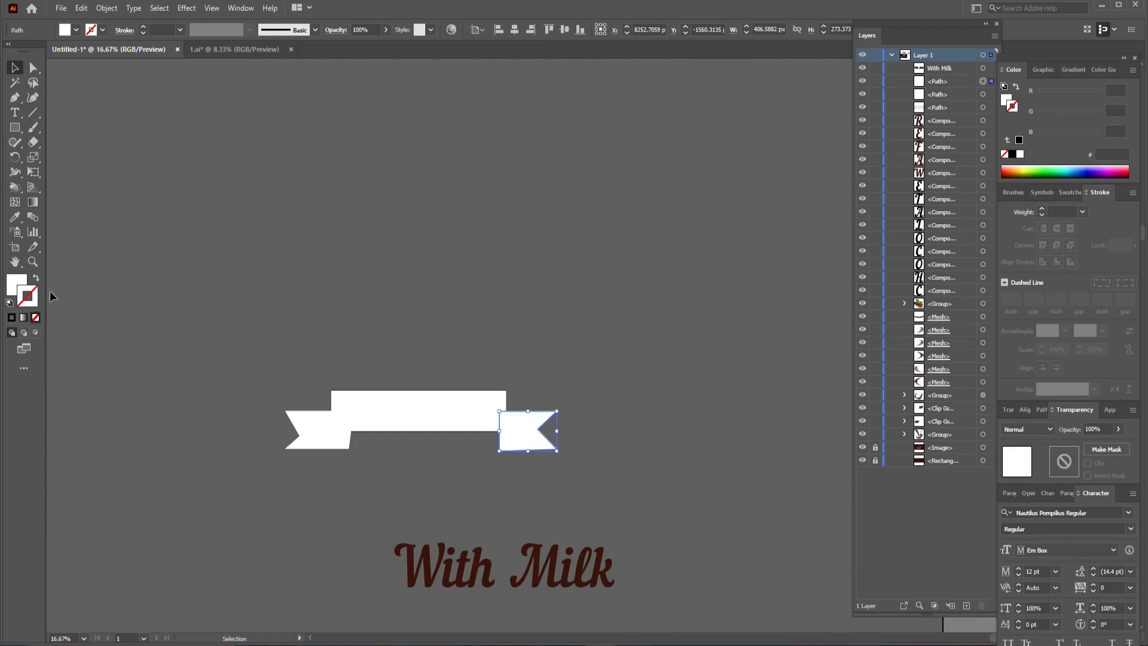
{"action": "left_click", "coordinate": [103, 30]}
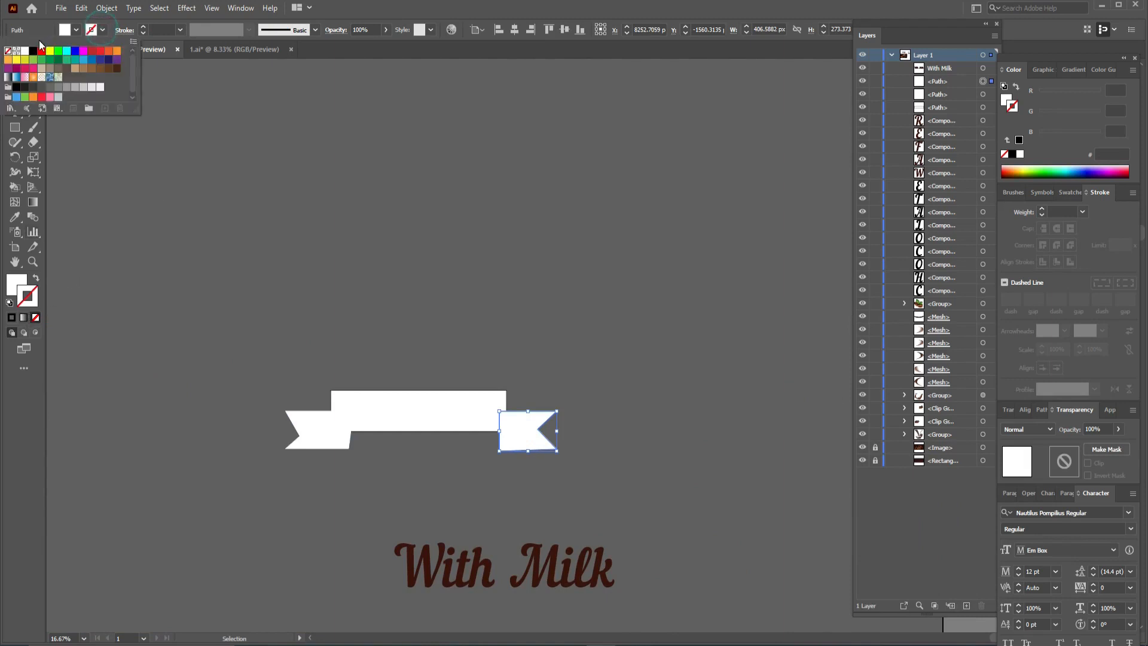
{"action": "left_click", "coordinate": [33, 51]}
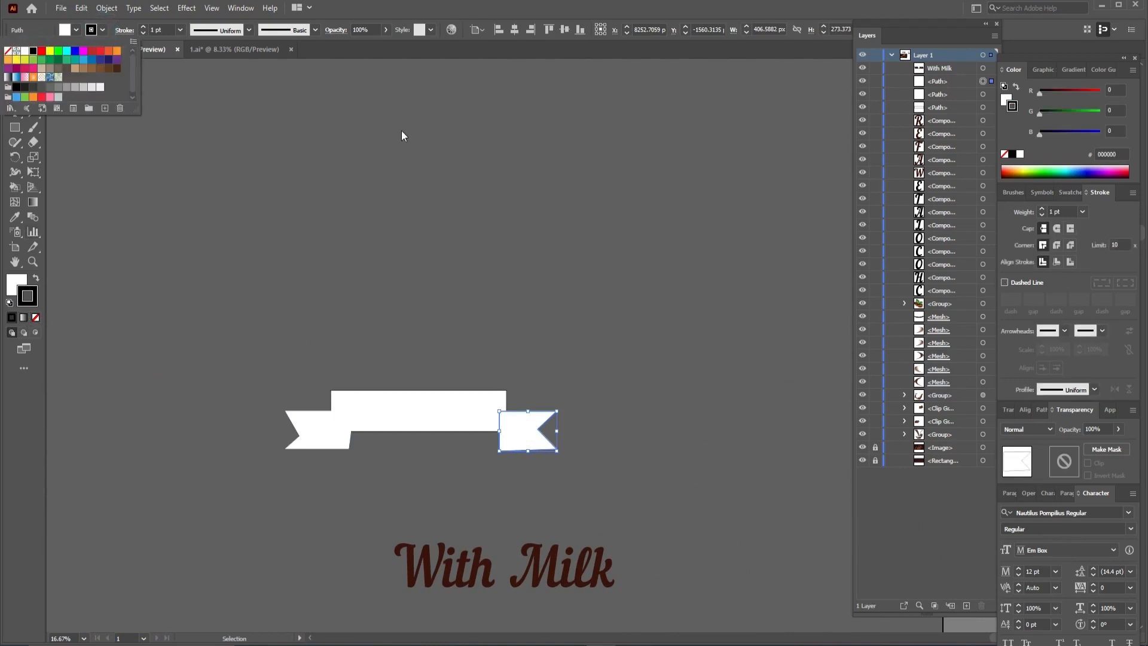
{"action": "left_click", "coordinate": [1082, 214]}
{"action": "left_click", "coordinate": [1083, 214]}
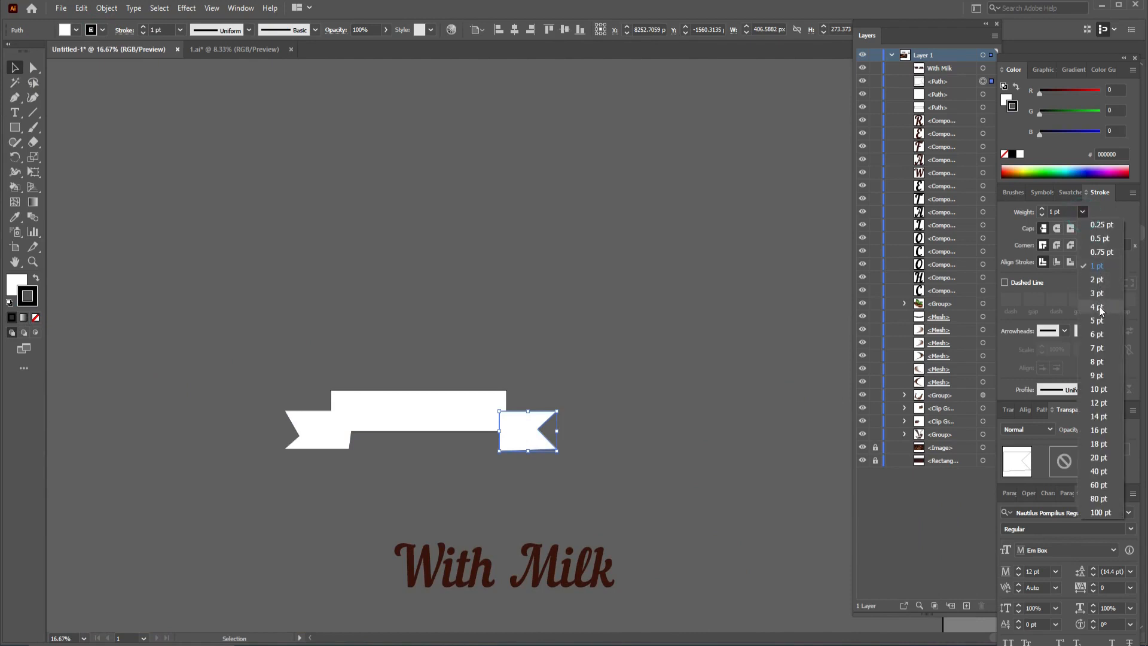
{"action": "left_click", "coordinate": [1098, 293]}
- Apply a black 3 pt stroke to the ribbon's left tail
{"action": "left_click", "coordinate": [321, 433]}
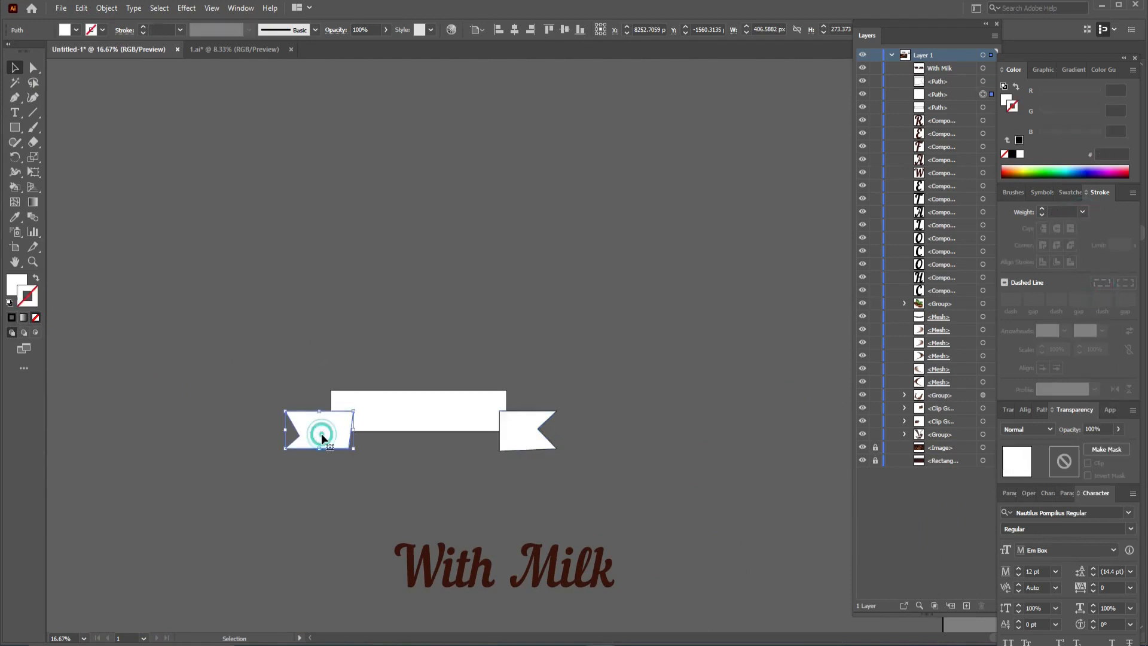
{"action": "left_click", "coordinate": [11, 319]}
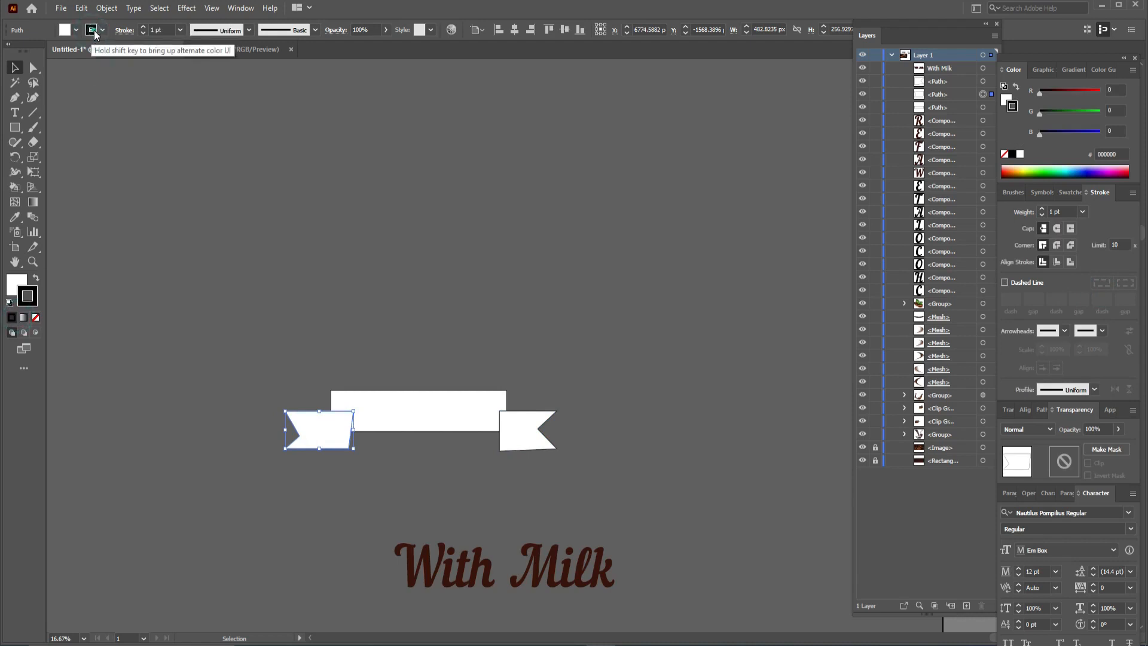
{"action": "left_click", "coordinate": [93, 32]}
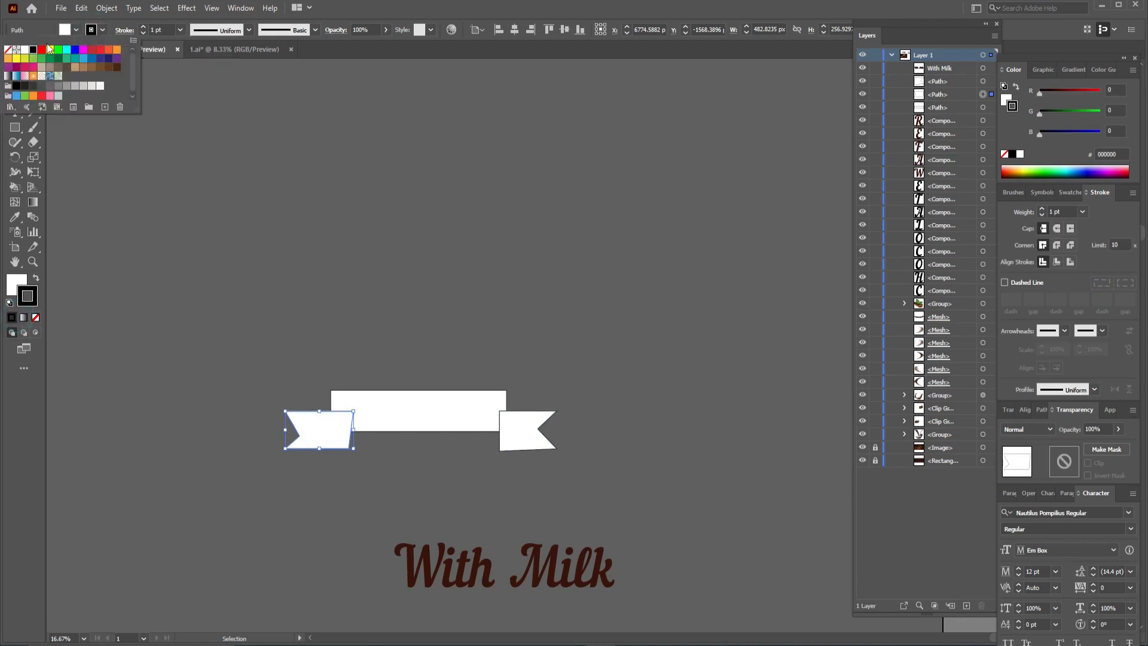
{"action": "left_click", "coordinate": [1084, 212]}
{"action": "left_click", "coordinate": [1083, 212]}
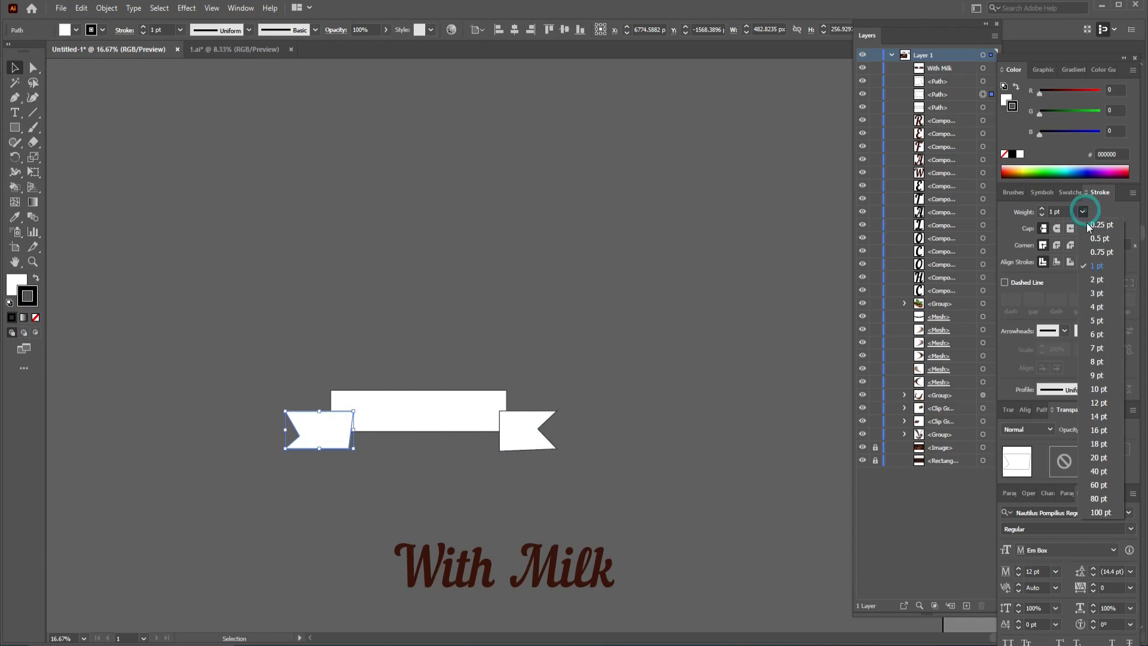
{"action": "left_click", "coordinate": [1099, 292]}
{"action": "left_click", "coordinate": [622, 305]}
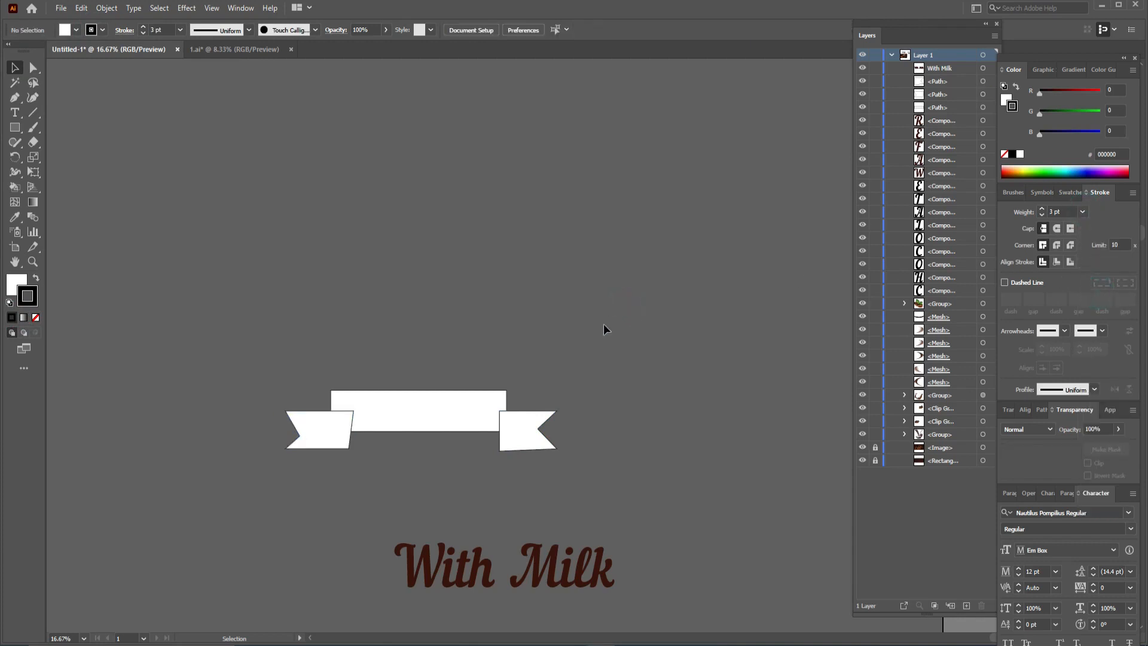
- Bring the ribbon's central rectangle to the front, above both tails
{"action": "right_click", "coordinate": [469, 410]}
{"action": "mouse_move", "coordinate": [495, 353]}
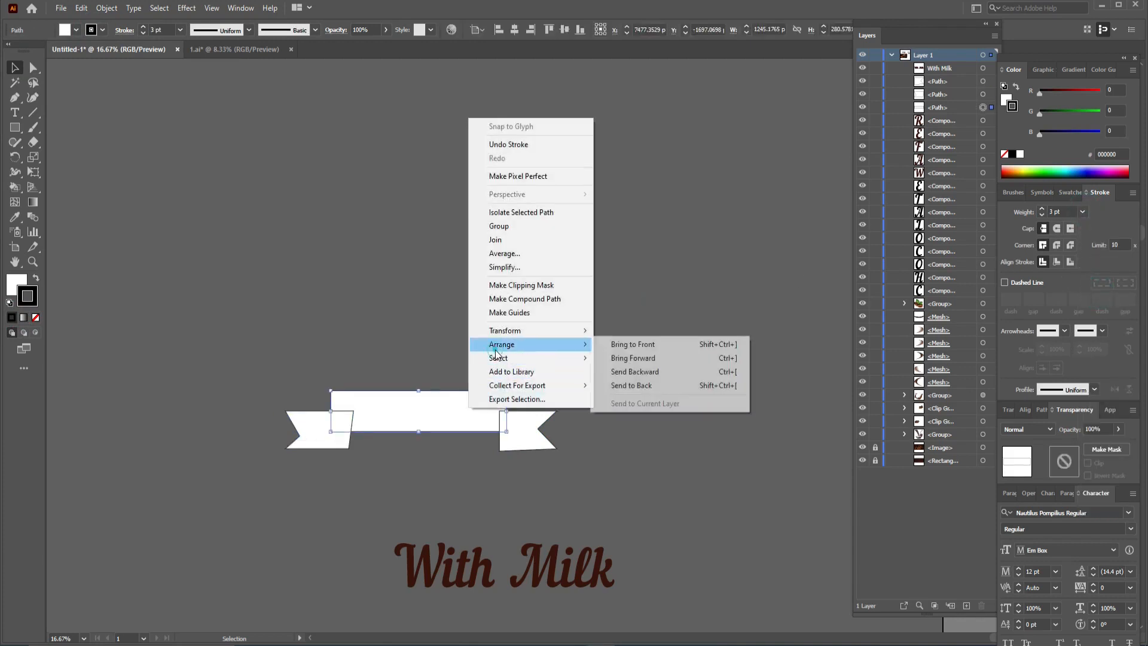
{"action": "left_click", "coordinate": [660, 347]}
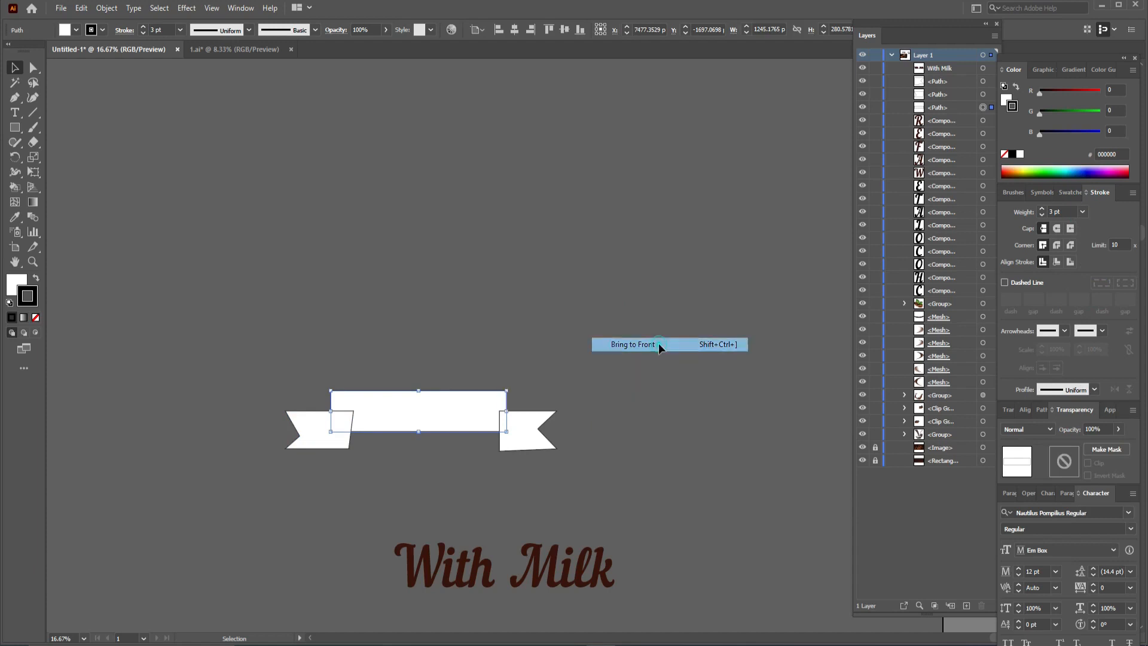
{"action": "left_click", "coordinate": [660, 348]}
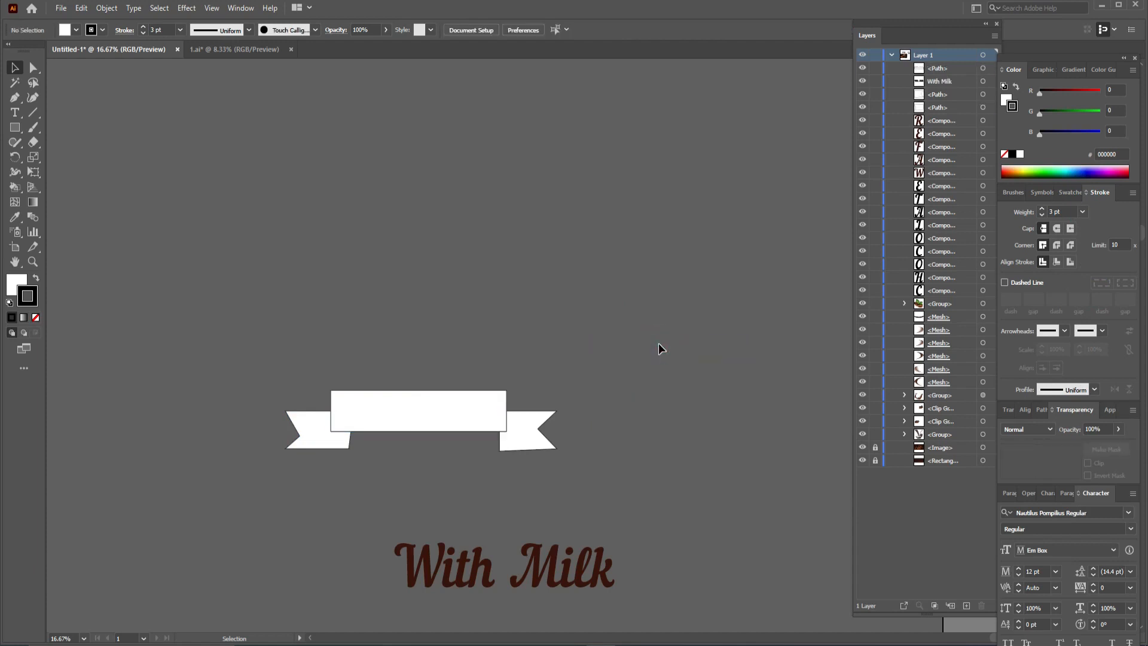
- Nudge the two inner-edge anchor points of the ribbon's right tail slightly toward the ribbon's centre
{"action": "left_click", "coordinate": [516, 446]}
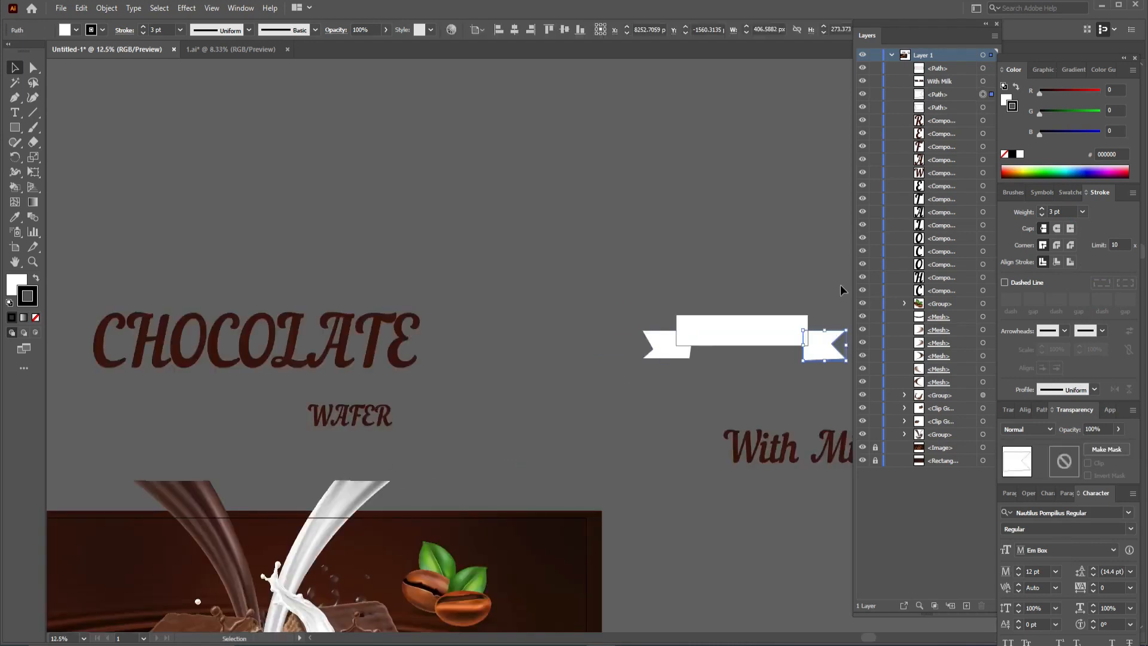
{"action": "left_click", "coordinate": [32, 67]}
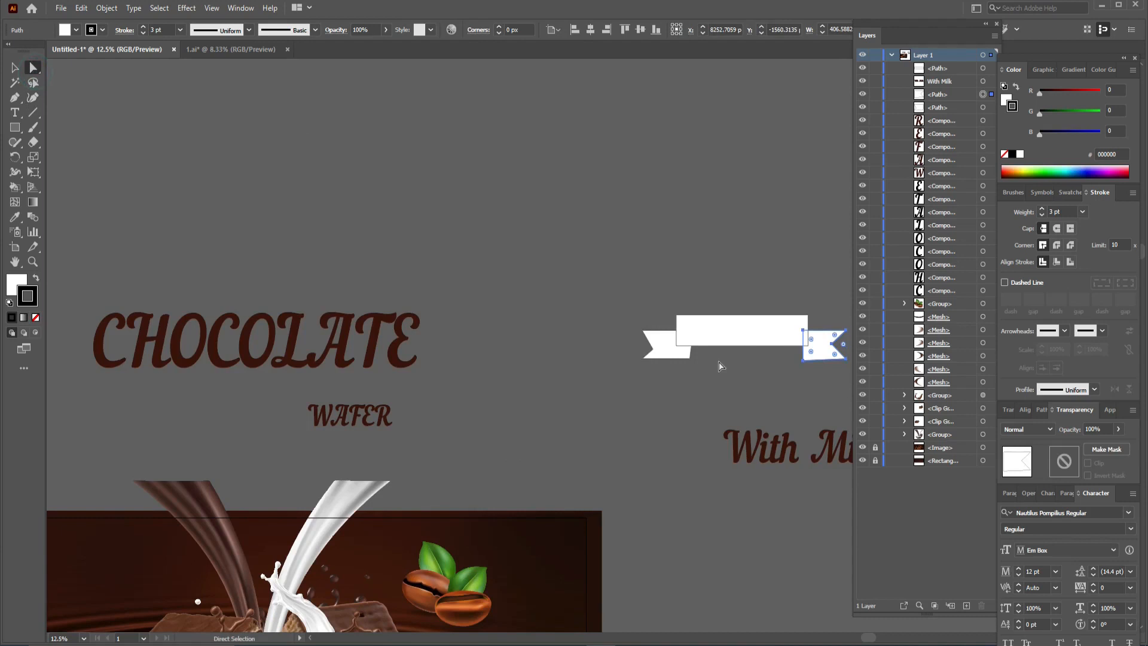
{"action": "left_click", "coordinate": [805, 362]}
{"action": "left_click", "coordinate": [800, 384]}
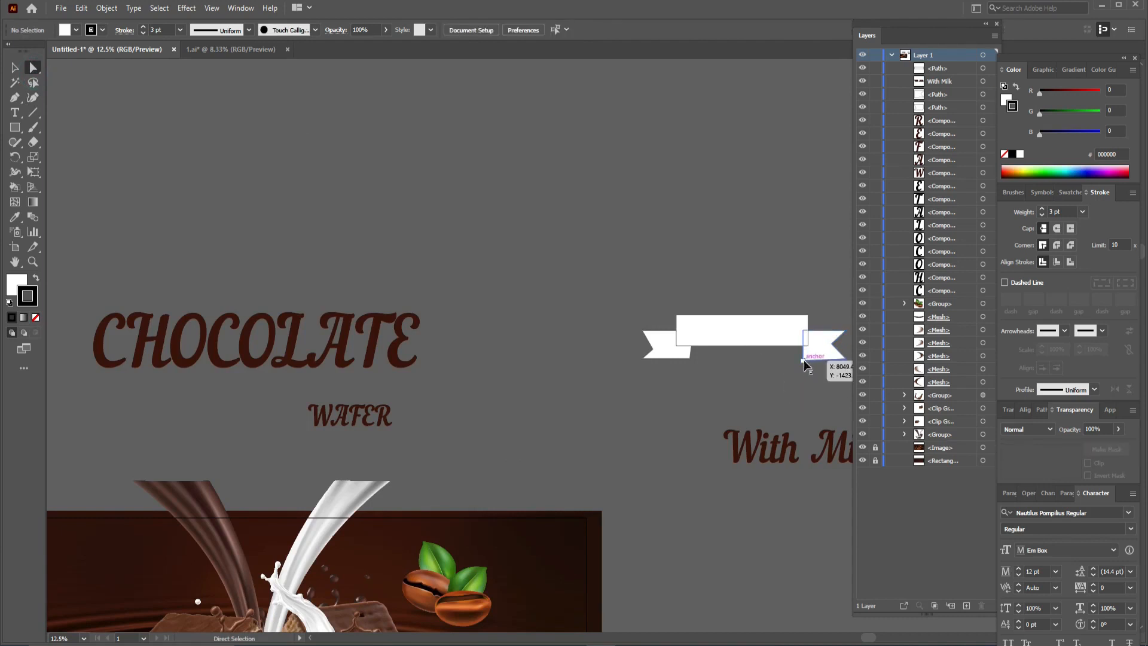
{"action": "left_click", "coordinate": [804, 361]}
{"action": "left_click", "coordinate": [803, 329], "text": "shift"}
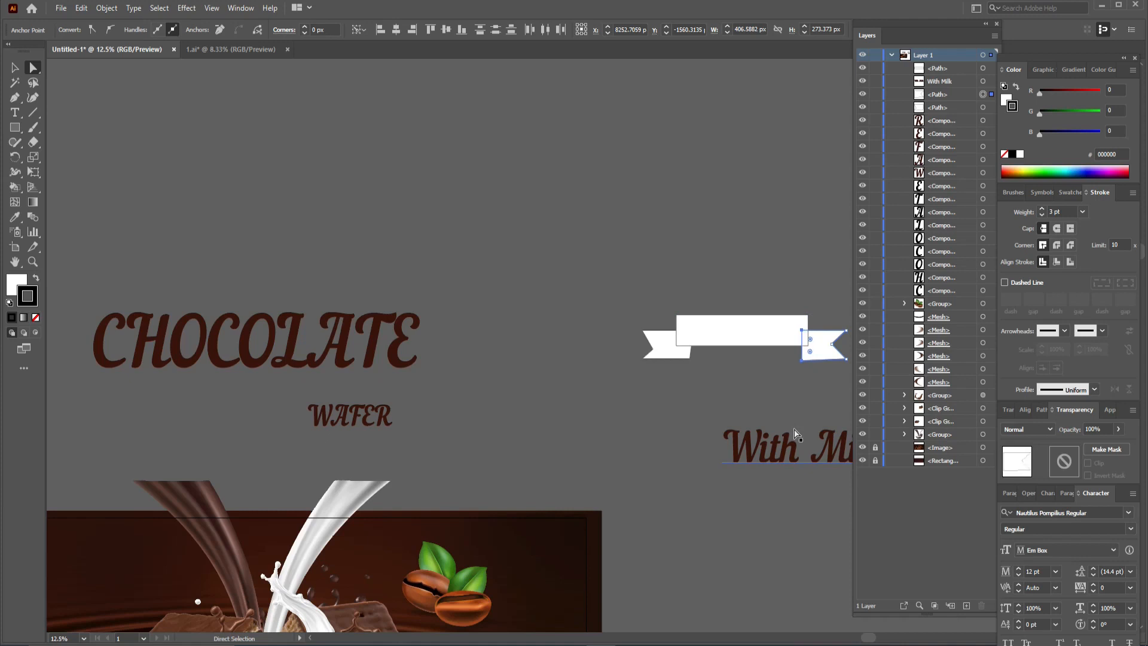
{"action": "left_click", "coordinate": [765, 278]}
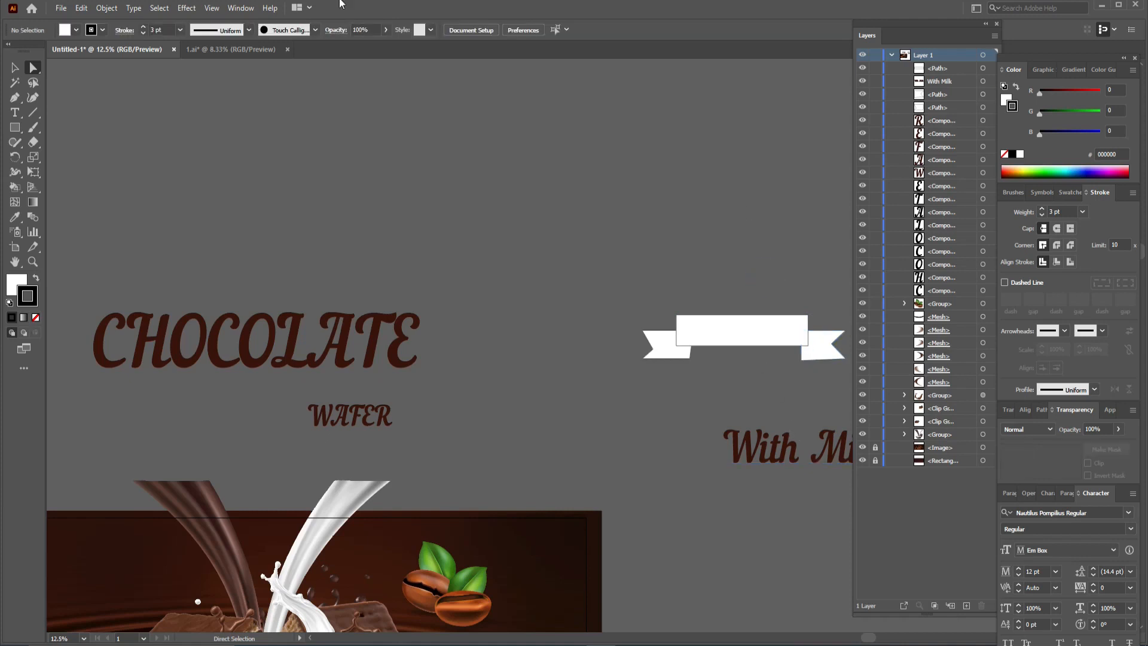
- Draw diagonal fold lines with the Pen tool from the central rectangle's two lower corners to the tails' inner lower corners
{"action": "left_click", "coordinate": [15, 97]}
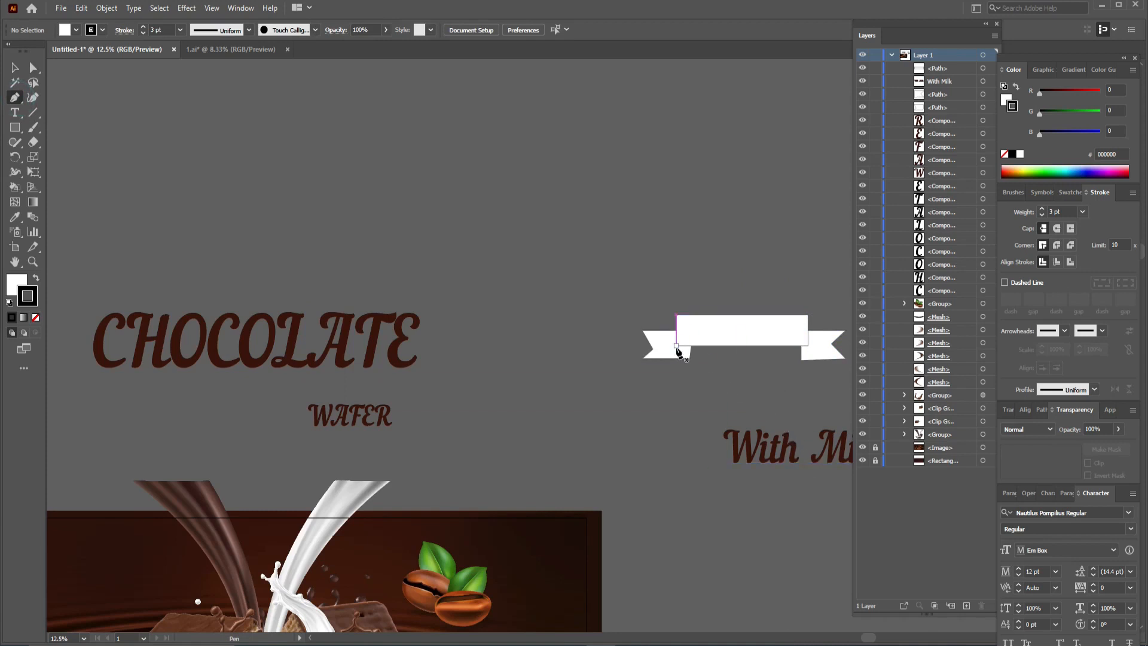
{"action": "left_click_drag", "start_coordinate": [676, 346], "coordinate": [689, 360]}
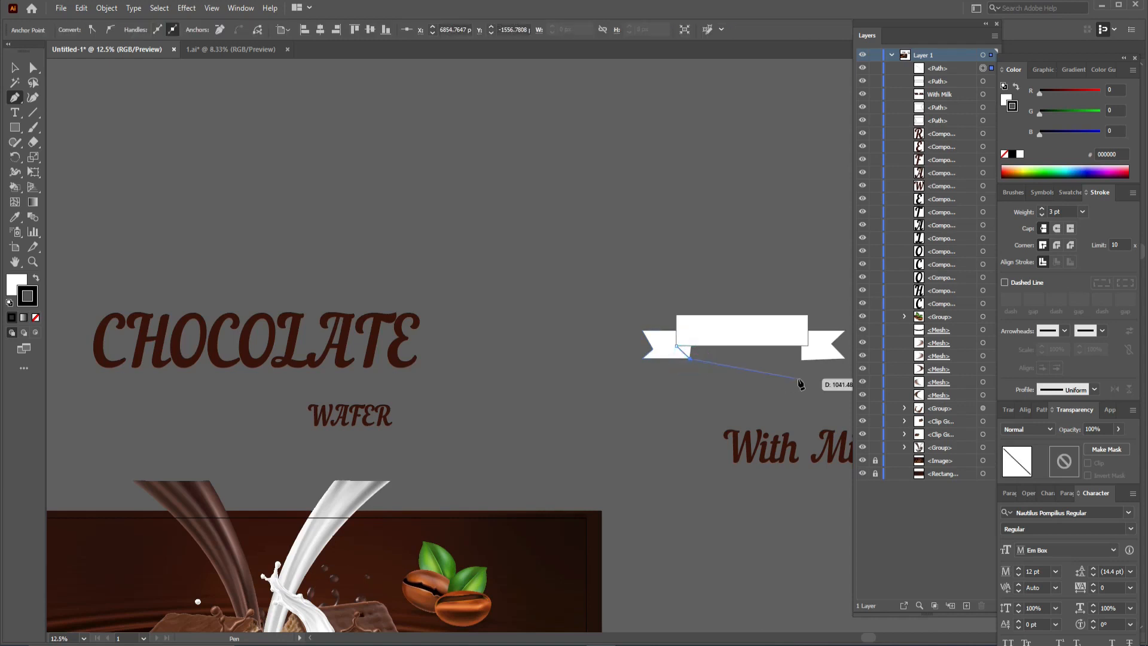
{"action": "key", "text": "Escape"}
{"action": "left_click", "coordinate": [808, 346]}
{"action": "left_click", "coordinate": [801, 360]}
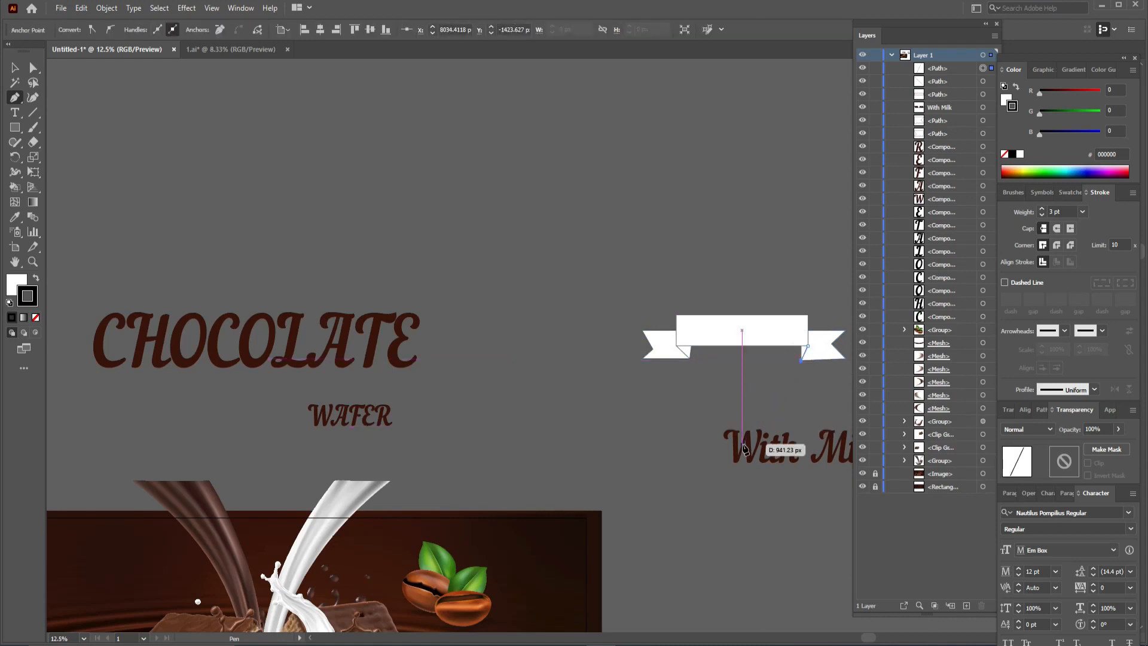
{"action": "left_click", "coordinate": [15, 68]}
{"action": "left_click", "coordinate": [795, 379]}
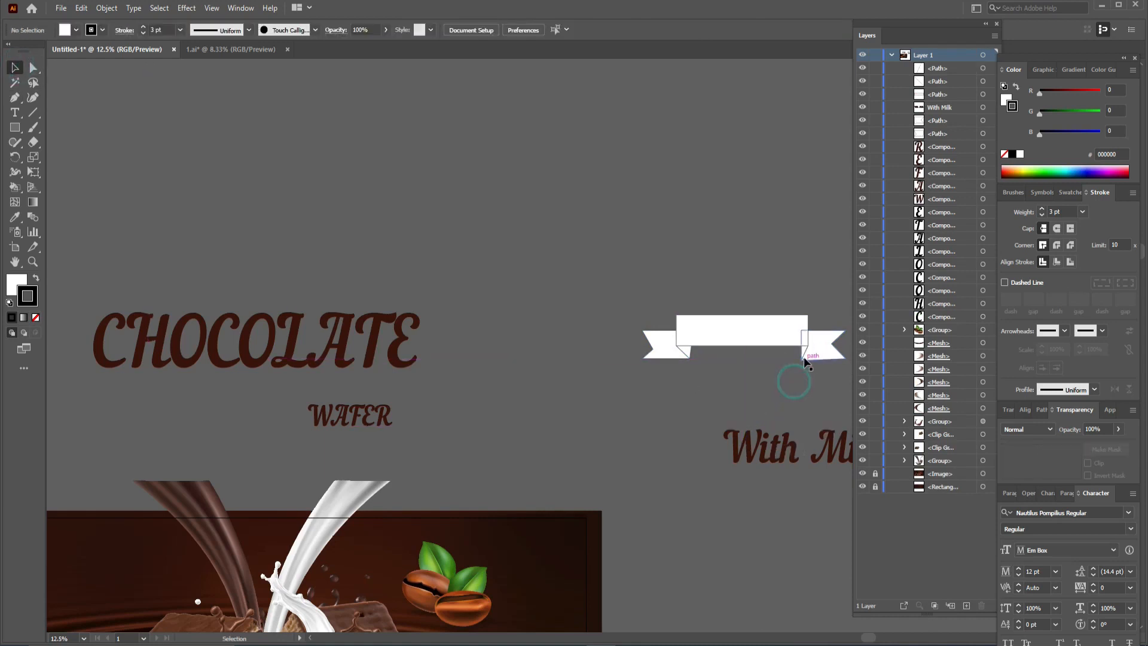
- Apply the asymmetric tapered width profile to the right fold line and flip the profile along the path
{"action": "left_click", "coordinate": [809, 349]}
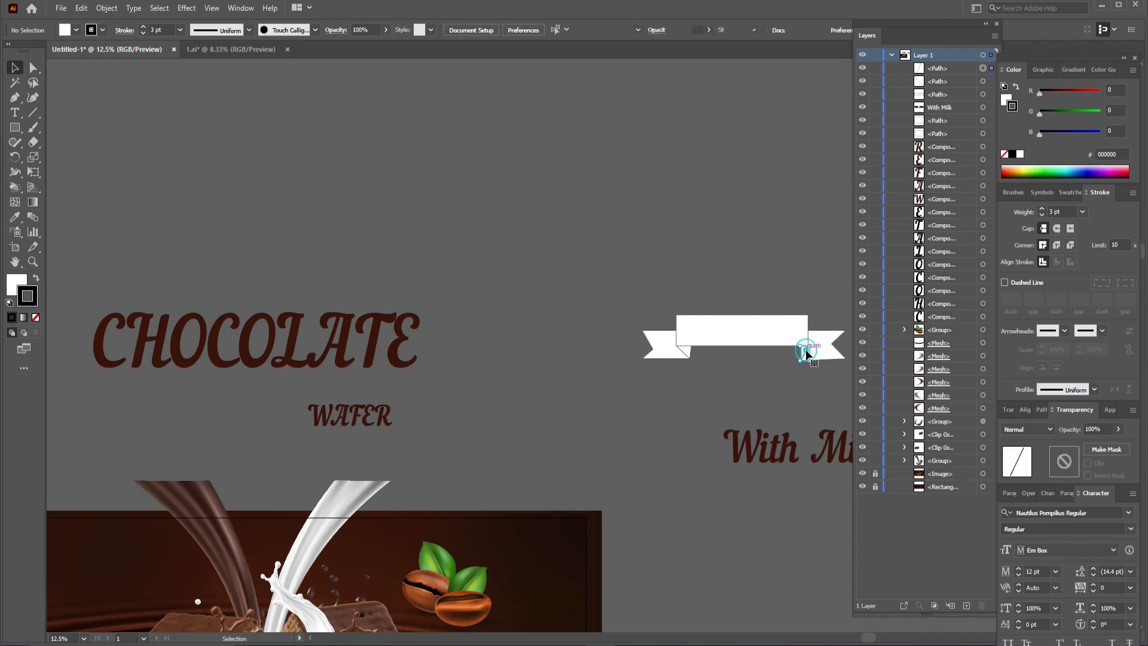
{"action": "left_click", "coordinate": [249, 31]}
{"action": "left_click", "coordinate": [231, 154]}
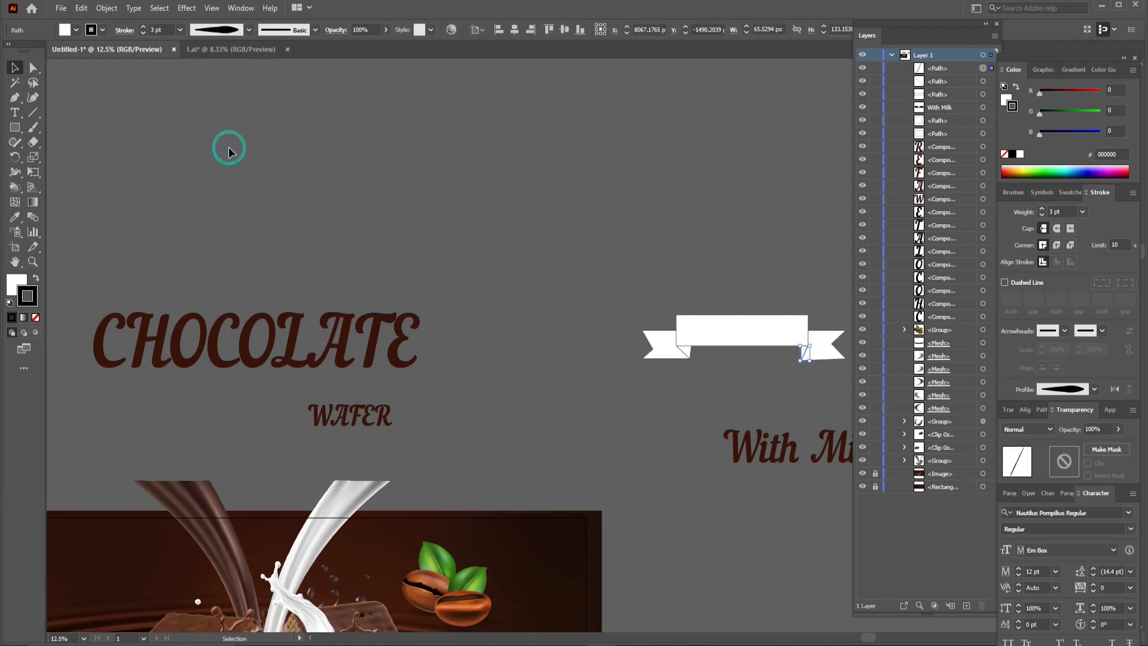
{"action": "left_click", "coordinate": [1116, 390]}
- Give the left fold line the same asymmetric tapered width profile, flipped along the path
{"action": "left_click", "coordinate": [684, 355]}
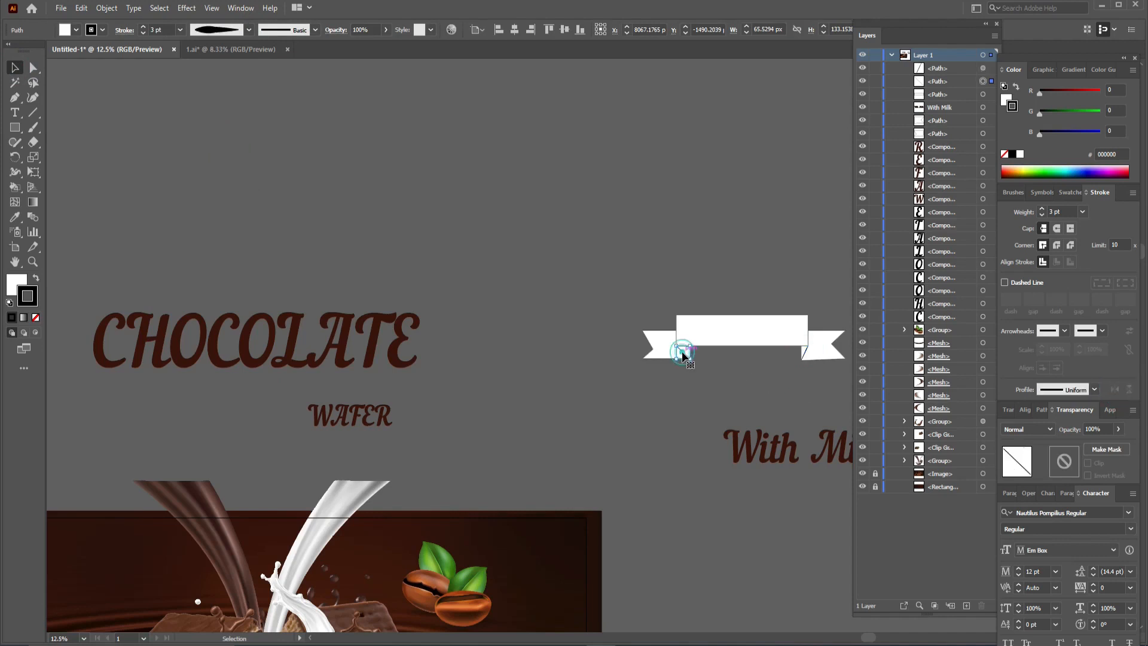
{"action": "left_click", "coordinate": [250, 31]}
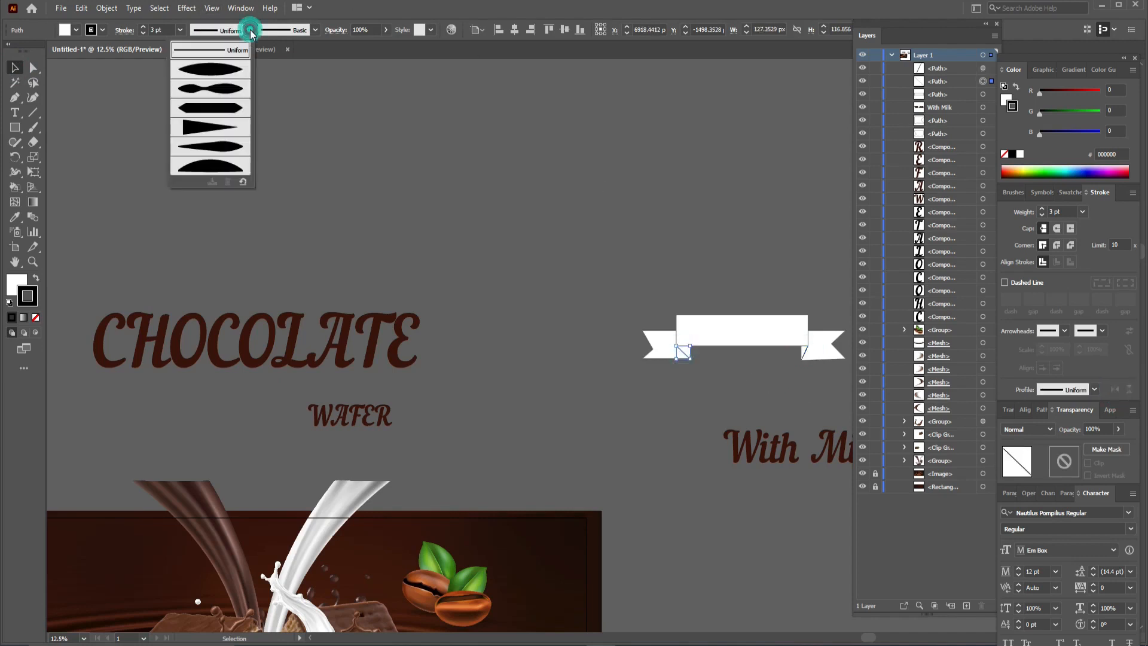
{"action": "left_click", "coordinate": [221, 147]}
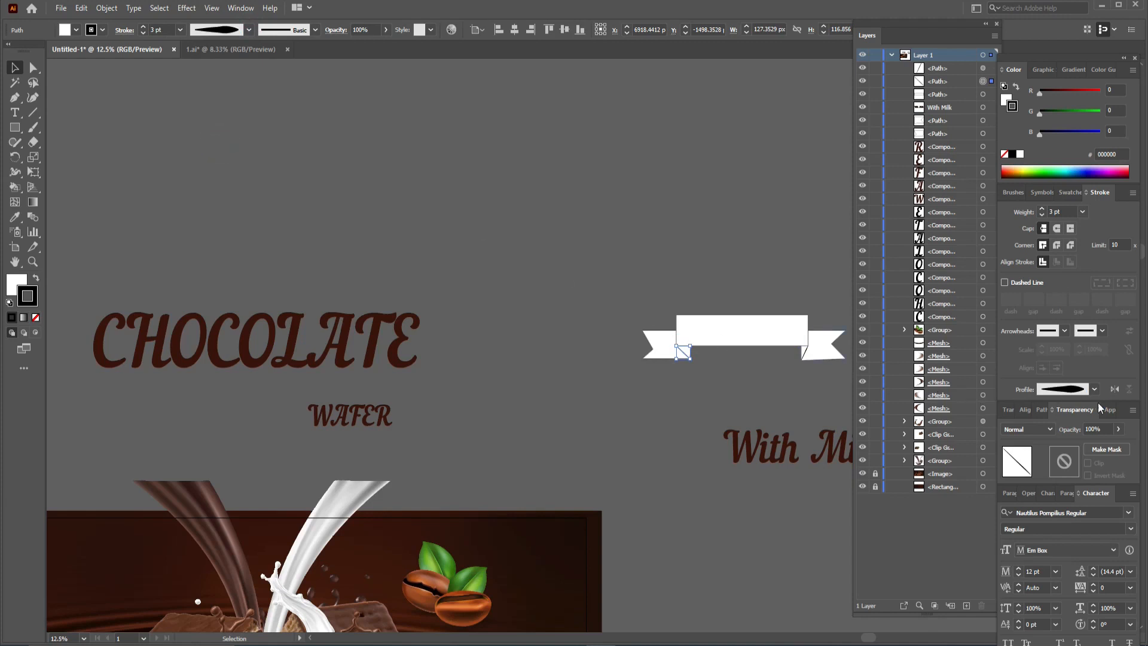
{"action": "left_click", "coordinate": [1115, 389]}
{"action": "left_click", "coordinate": [766, 389]}
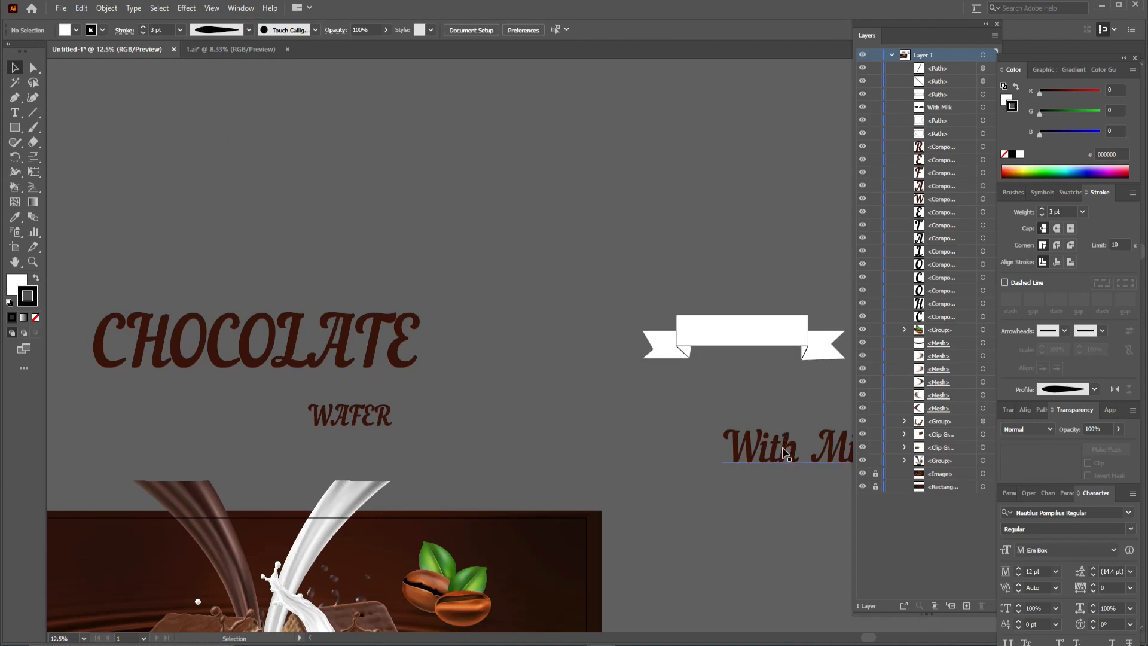
- Move the With Milk text onto the ribbon and collapse the contents of Layer 1
{"action": "left_click_drag", "start_coordinate": [784, 452], "coordinate": [732, 339]}
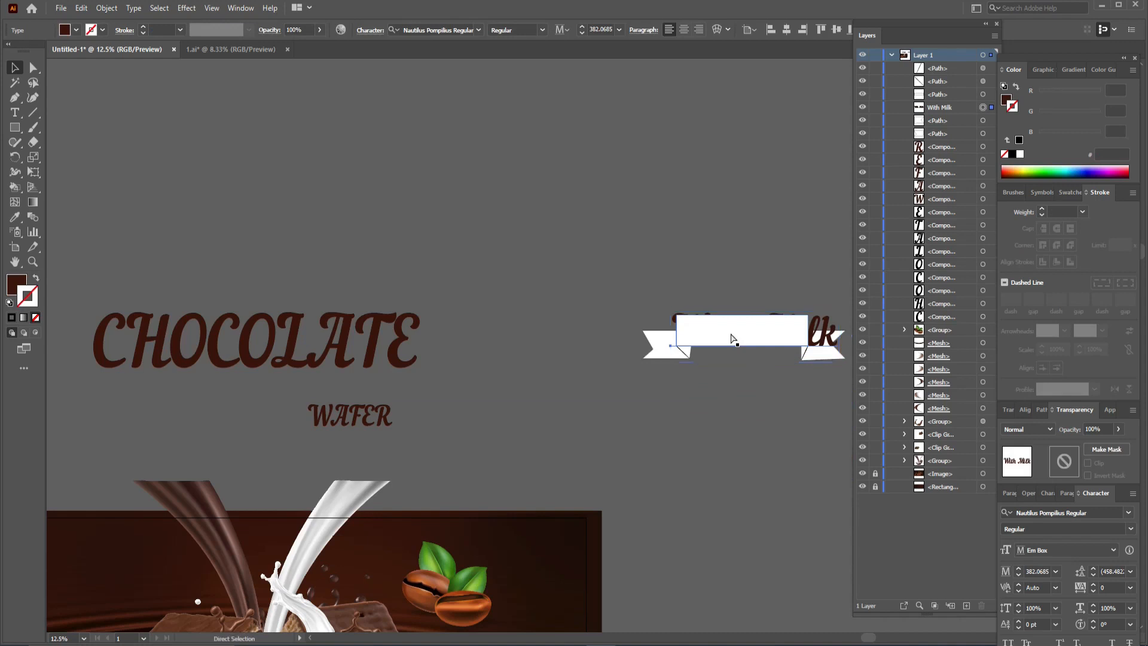
{"action": "key", "text": "ctrl+minus"}
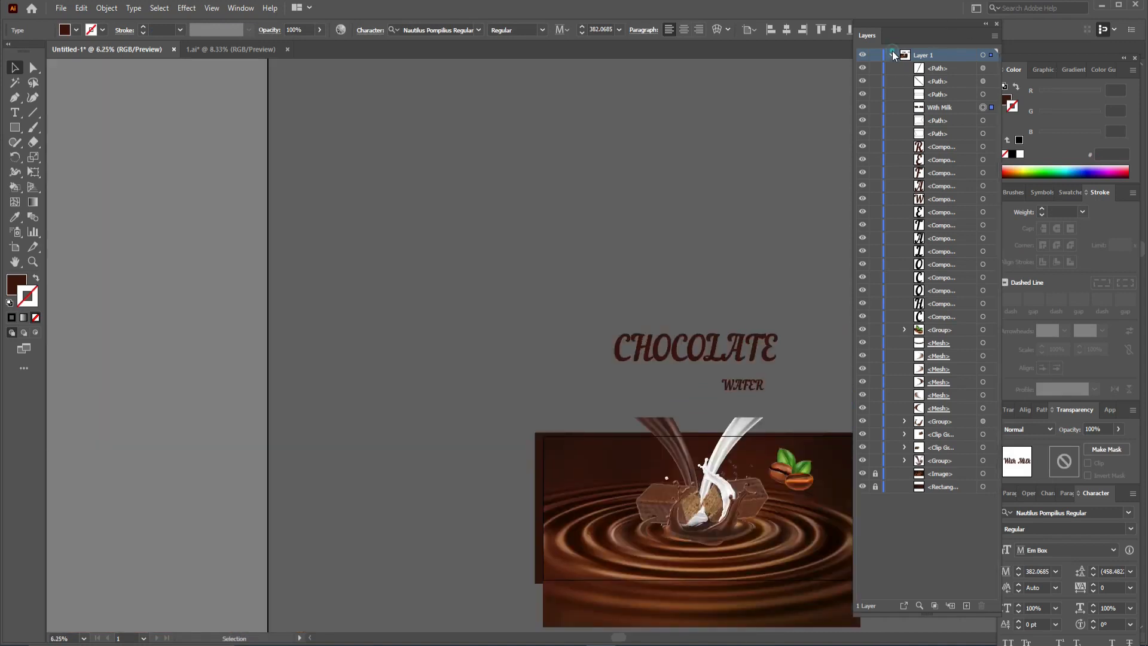
{"action": "left_click", "coordinate": [893, 55]}
{"action": "left_click_drag", "start_coordinate": [731, 274], "coordinate": [441, 84]}
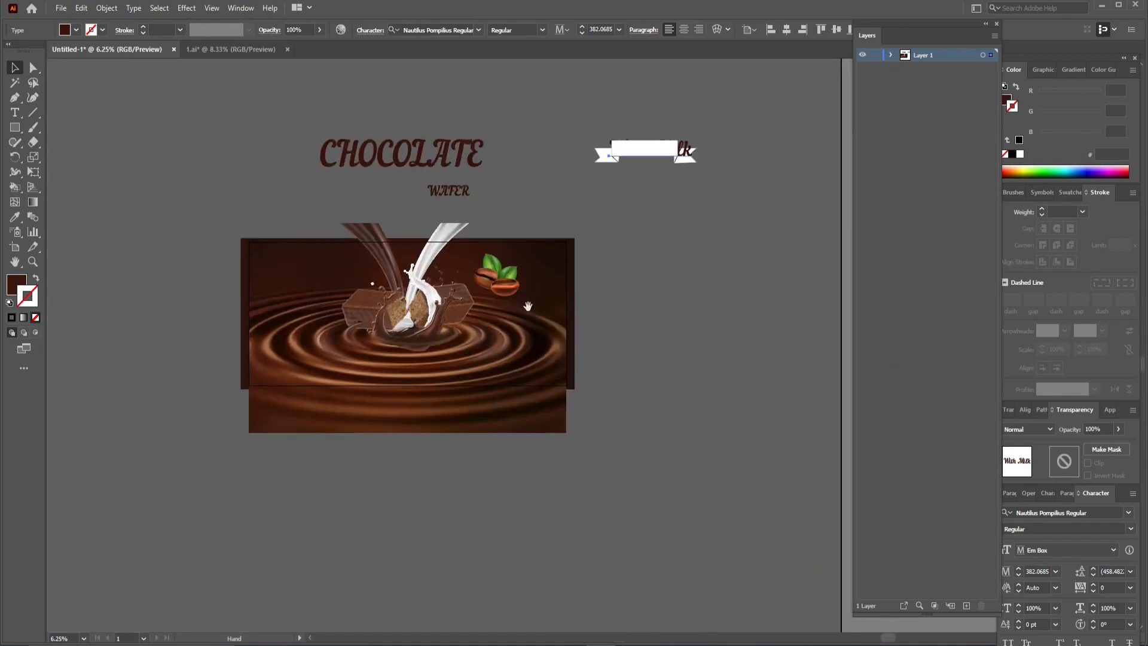
{"action": "left_click_drag", "start_coordinate": [528, 306], "coordinate": [615, 465]}
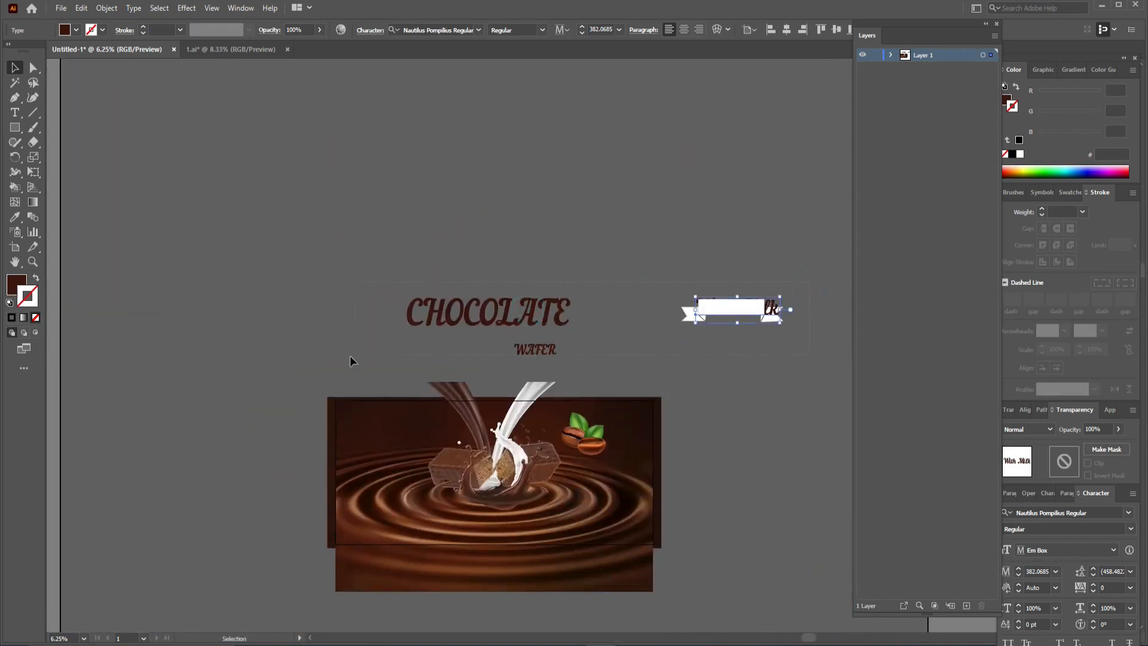
{"action": "left_click_drag", "start_coordinate": [343, 361], "coordinate": [588, 311]}
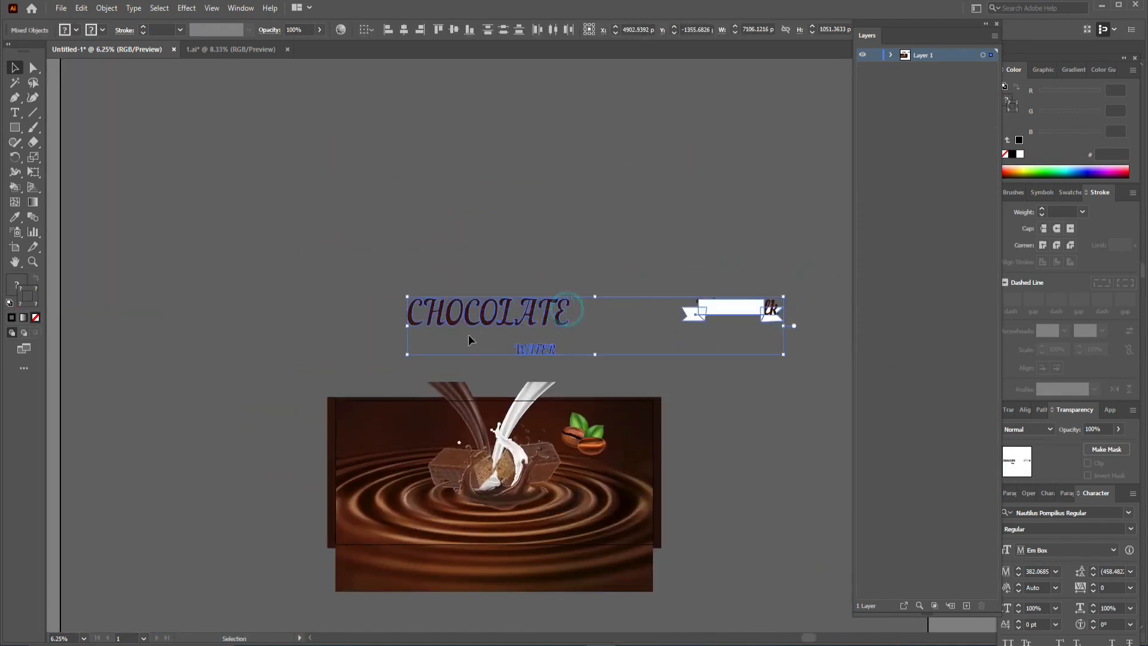
{"action": "left_click_drag", "start_coordinate": [380, 364], "coordinate": [580, 296]}
{"action": "left_click", "coordinate": [617, 263]}
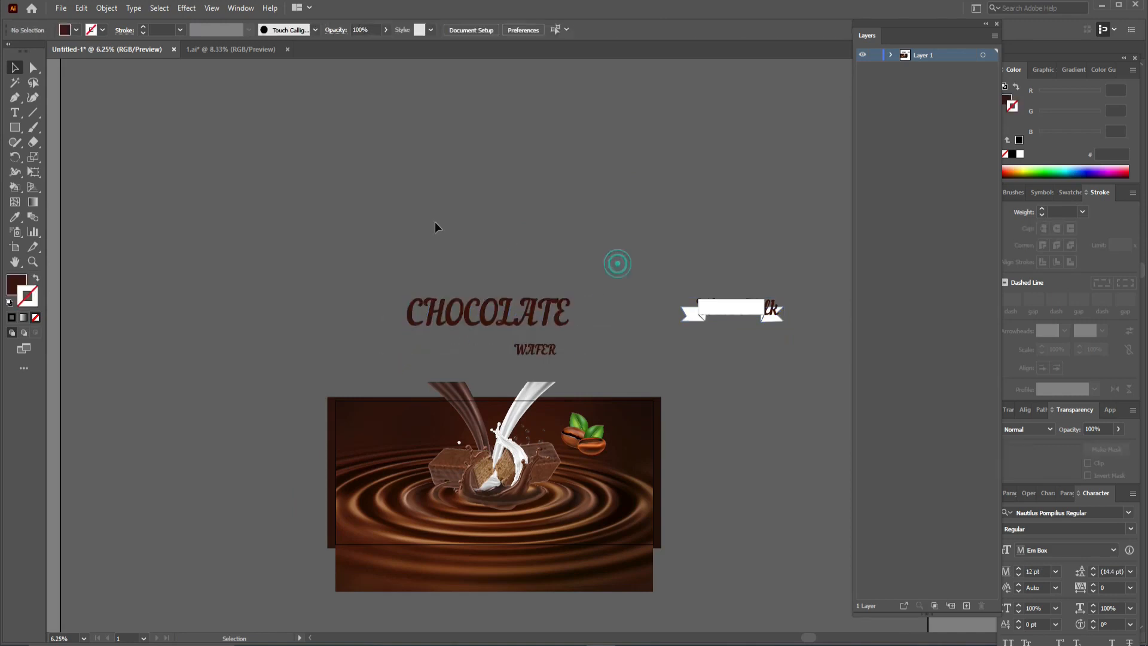
- Bring the With Milk text in front of the white ribbon
{"action": "left_click_drag", "start_coordinate": [329, 230], "coordinate": [802, 364]}
{"action": "left_click", "coordinate": [813, 402]}
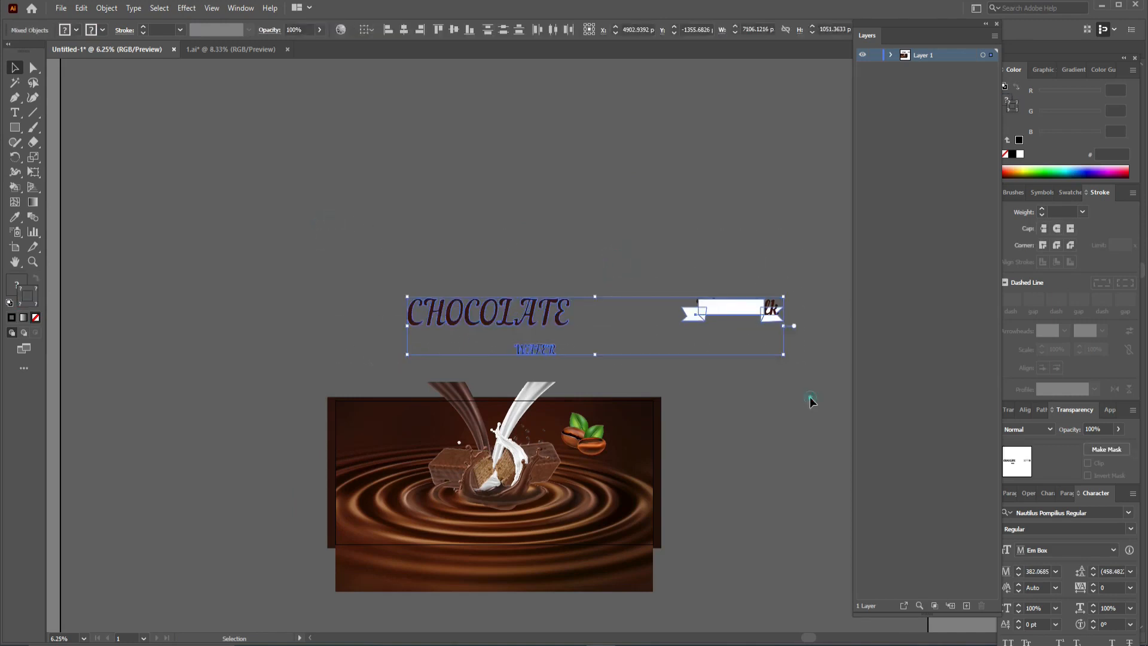
{"action": "left_click", "coordinate": [771, 309]}
{"action": "right_click", "coordinate": [772, 310]}
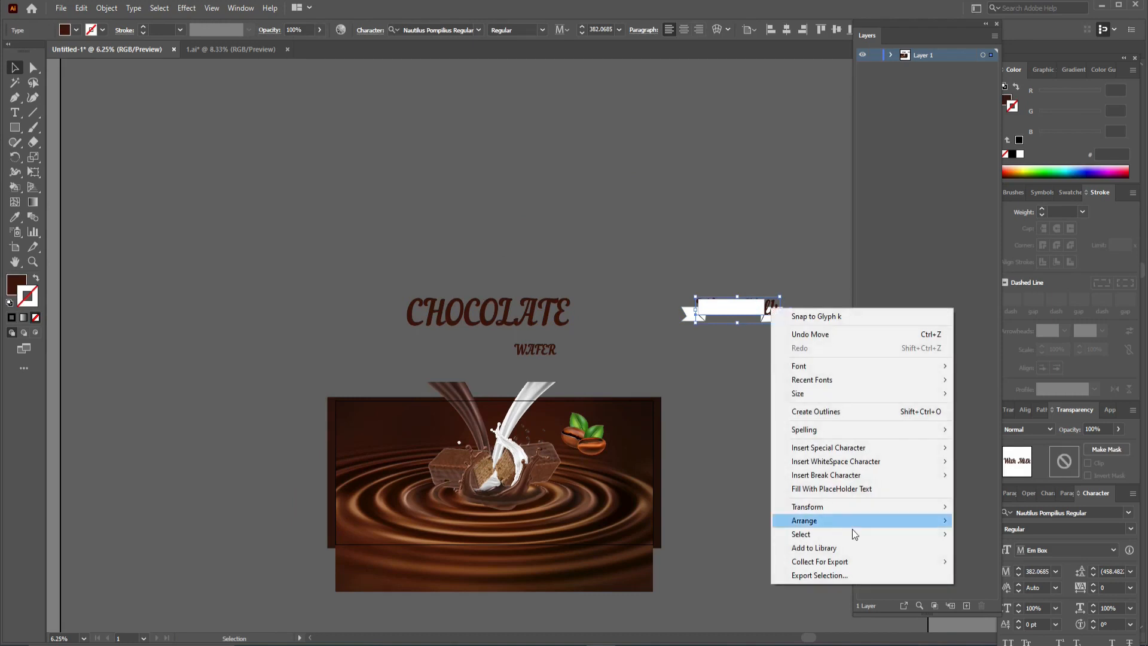
{"action": "mouse_move", "coordinate": [849, 520]}
{"action": "left_click", "coordinate": [980, 521]}
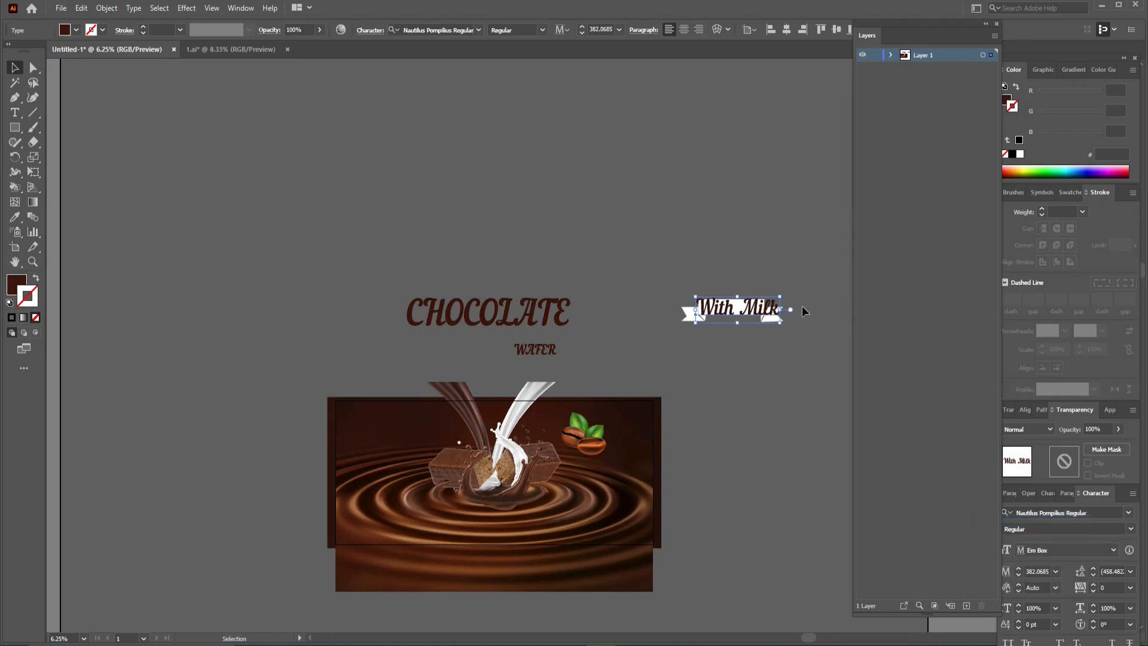
{"action": "left_click", "coordinate": [468, 271]}
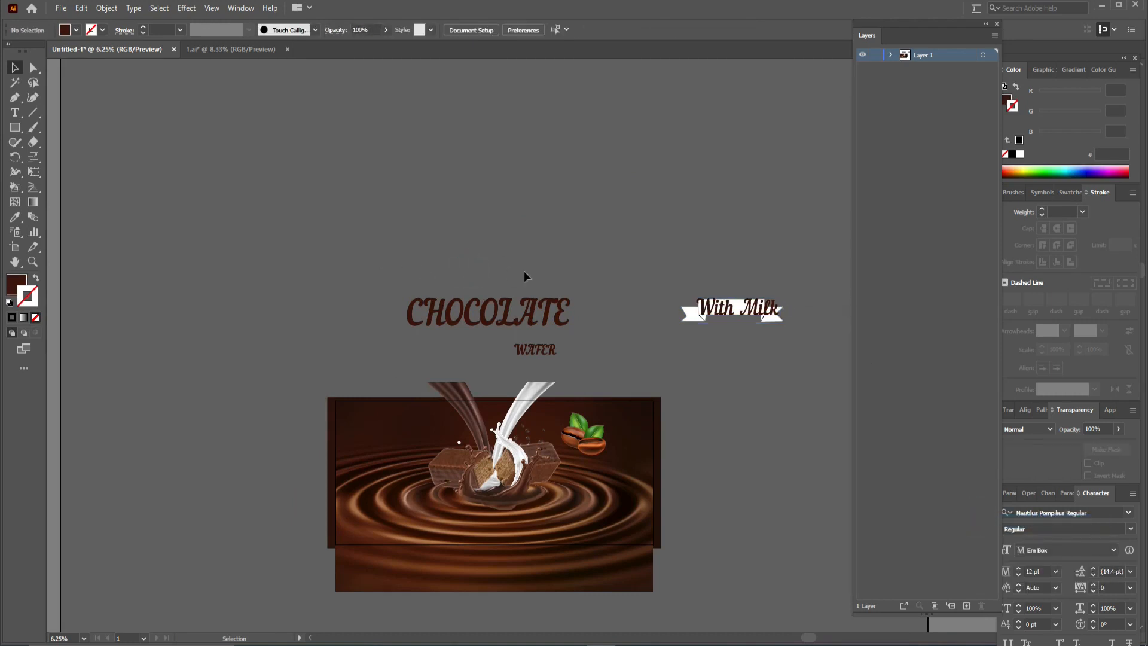
- Reduce the With Milk text to 250 pt and centre it on the ribbon's central rectangle
{"action": "left_click", "coordinate": [752, 308]}
{"action": "left_click_drag", "start_coordinate": [583, 33], "coordinate": [582, 33]}
{"action": "left_click", "coordinate": [583, 34]}
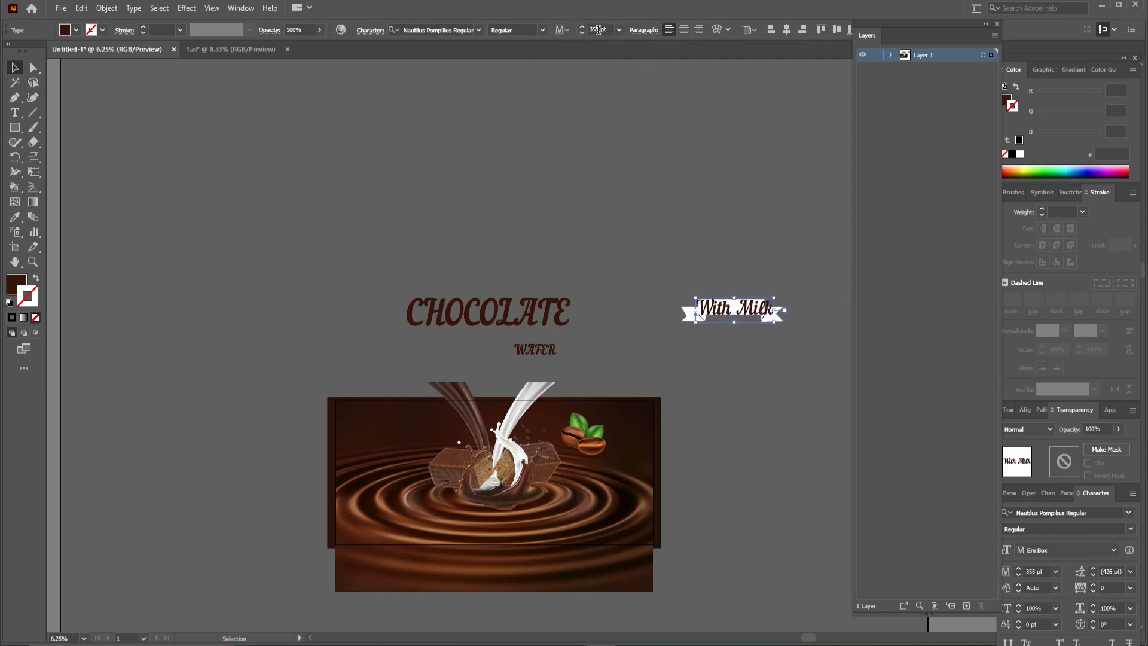
{"action": "left_click", "coordinate": [599, 28]}
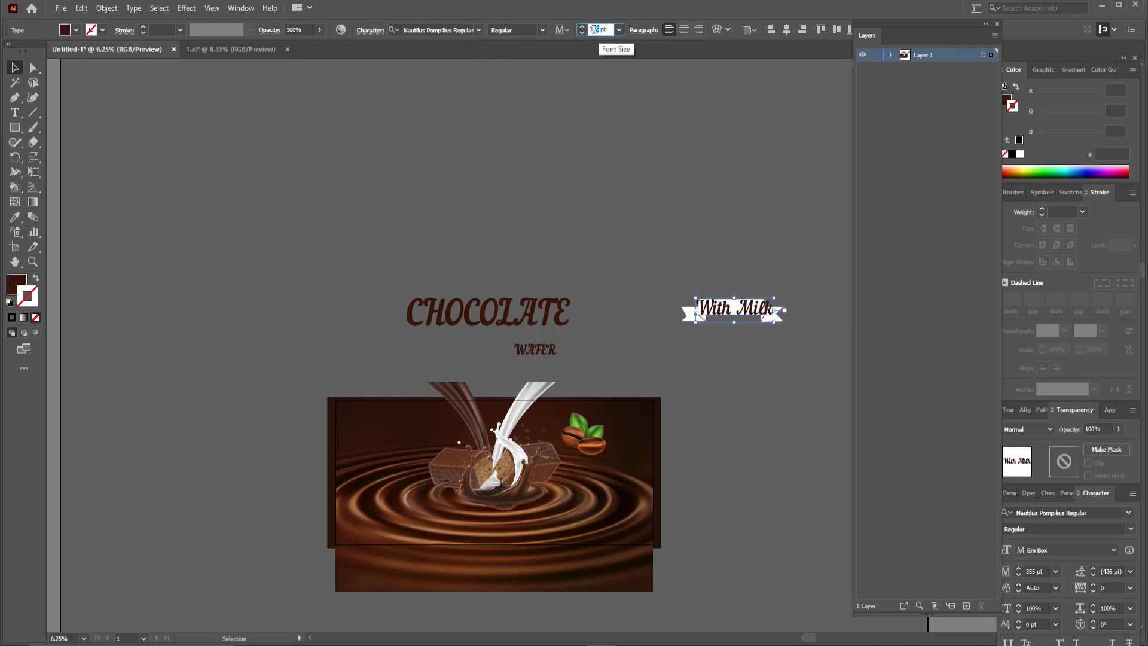
{"action": "type", "text": "300"}
{"action": "left_click", "coordinate": [595, 42]}
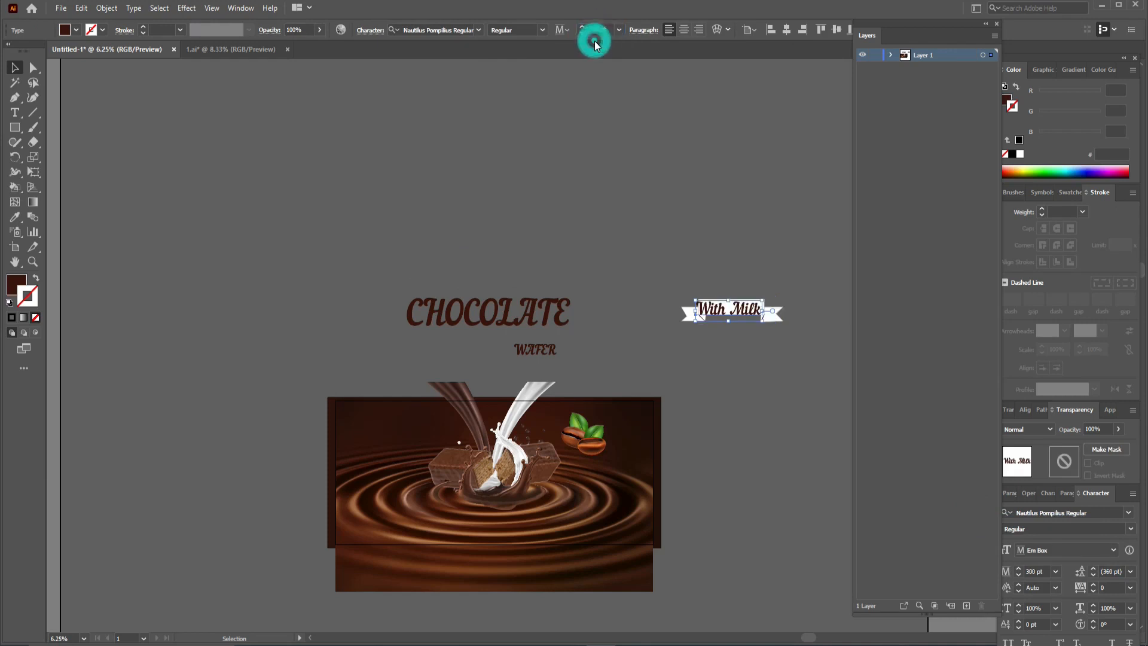
{"action": "left_click", "coordinate": [597, 28]}
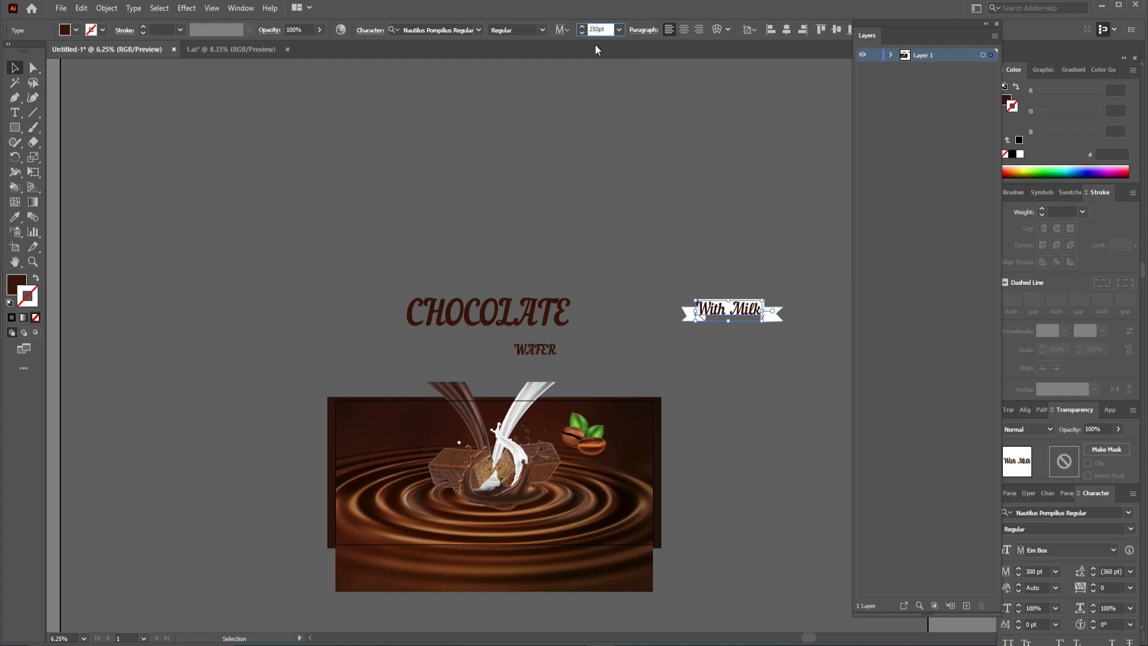
{"action": "left_click", "coordinate": [596, 48]}
{"action": "left_click_drag", "start_coordinate": [743, 313], "coordinate": [749, 304]}
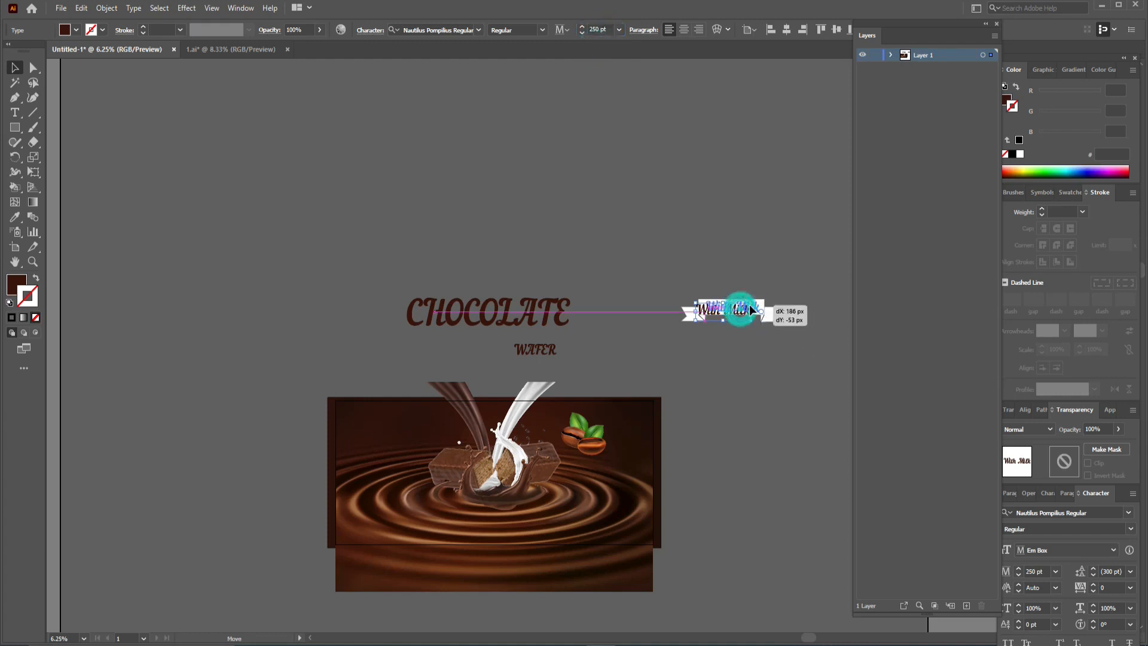
{"action": "left_click", "coordinate": [816, 303]}
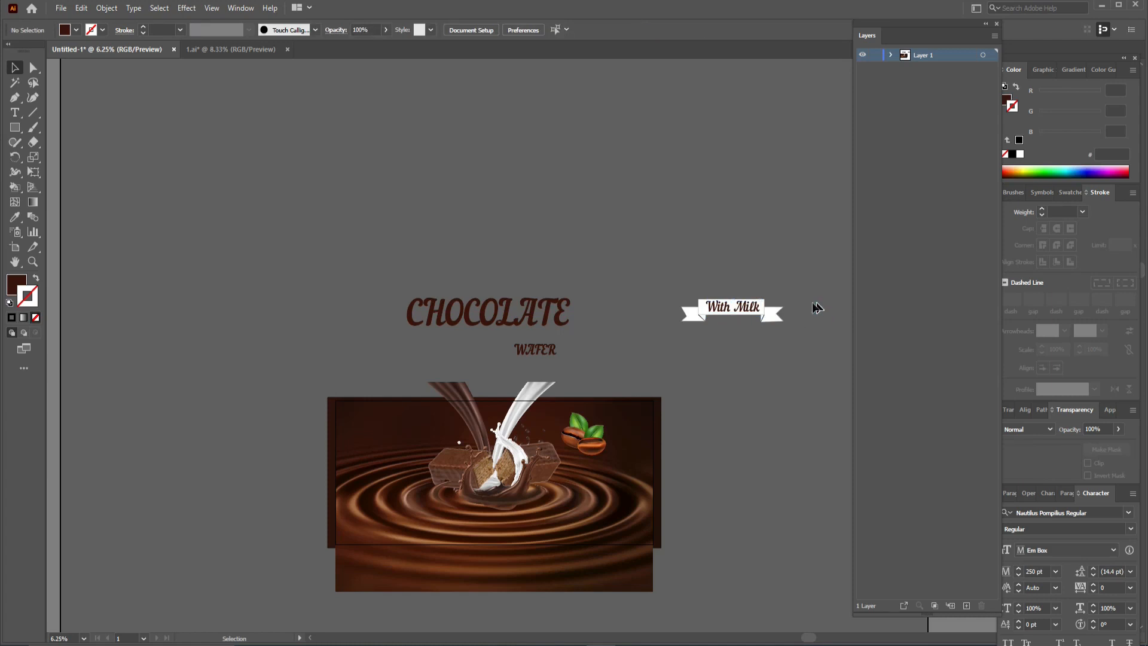
- Delete the CHOCOLATE WAFER lettering and the With Milk ribbon lying above the banner
{"action": "left_click_drag", "start_coordinate": [397, 277], "coordinate": [677, 362]}
{"action": "left_click_drag", "start_coordinate": [808, 356], "coordinate": [808, 355]}
{"action": "key", "text": "Delete"}
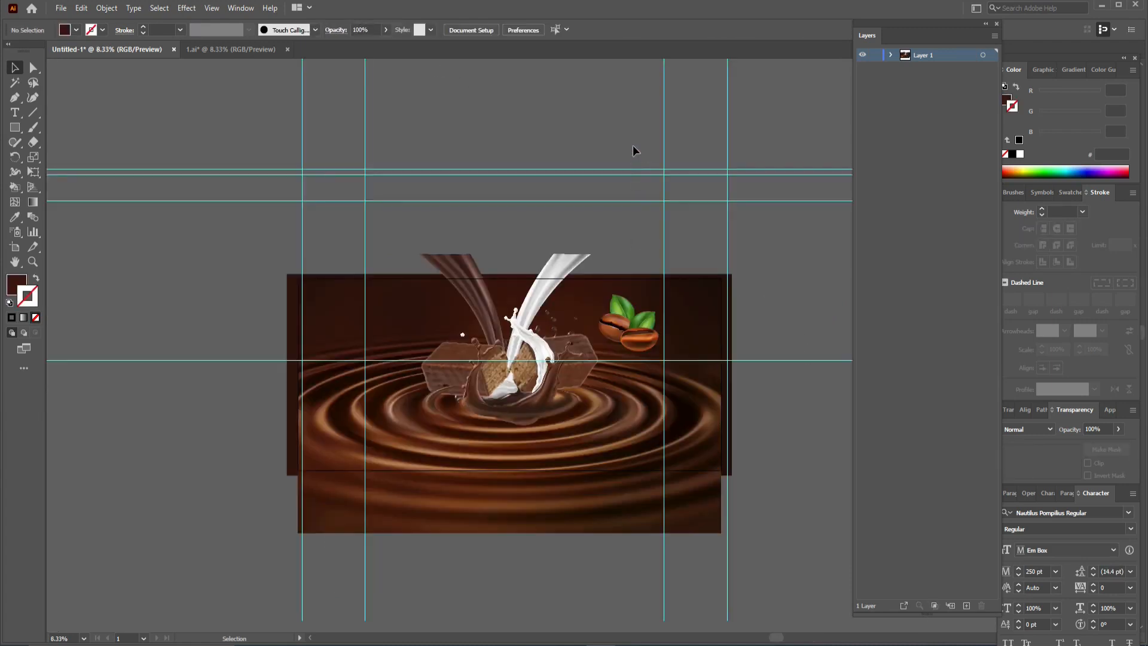
- Delete the grouped outer guide lines and move the remaining horizontal guide down across the upper part of the banner
{"action": "left_click_drag", "start_coordinate": [620, 192], "coordinate": [620, 191]}
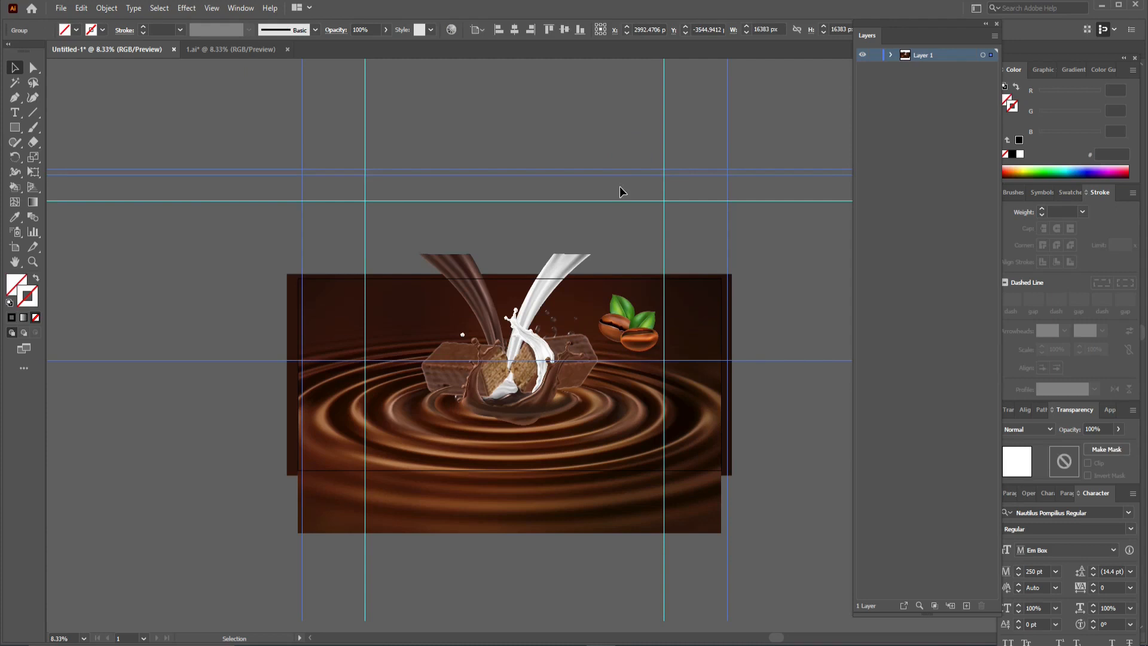
{"action": "key", "text": "Delete"}
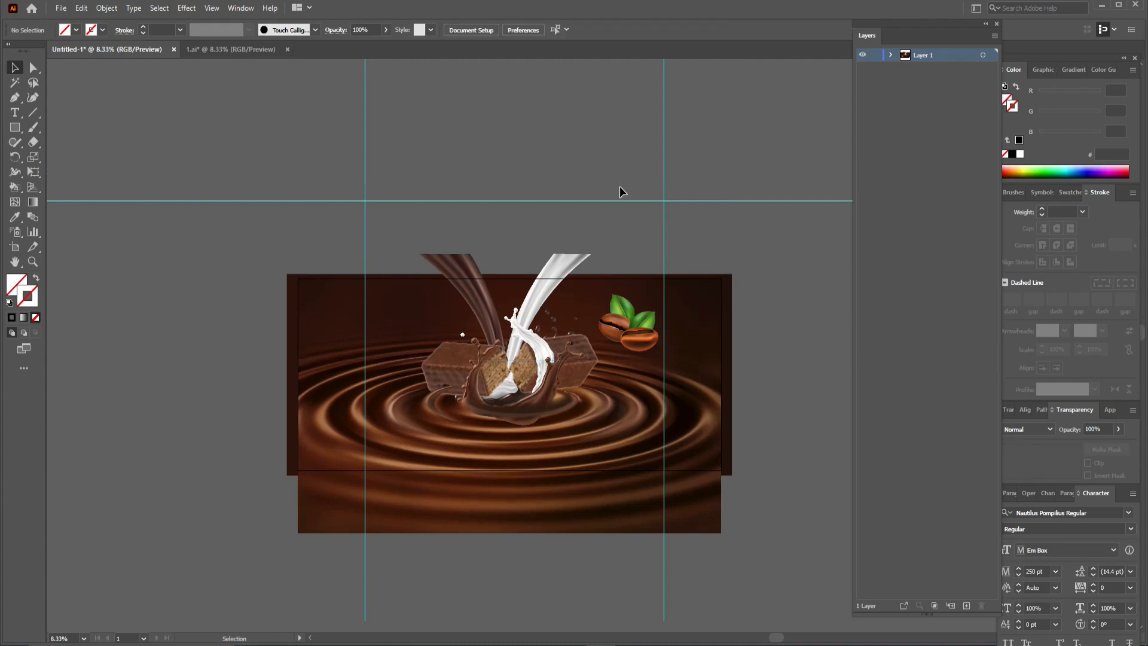
{"action": "left_click_drag", "start_coordinate": [617, 201], "coordinate": [621, 305]}
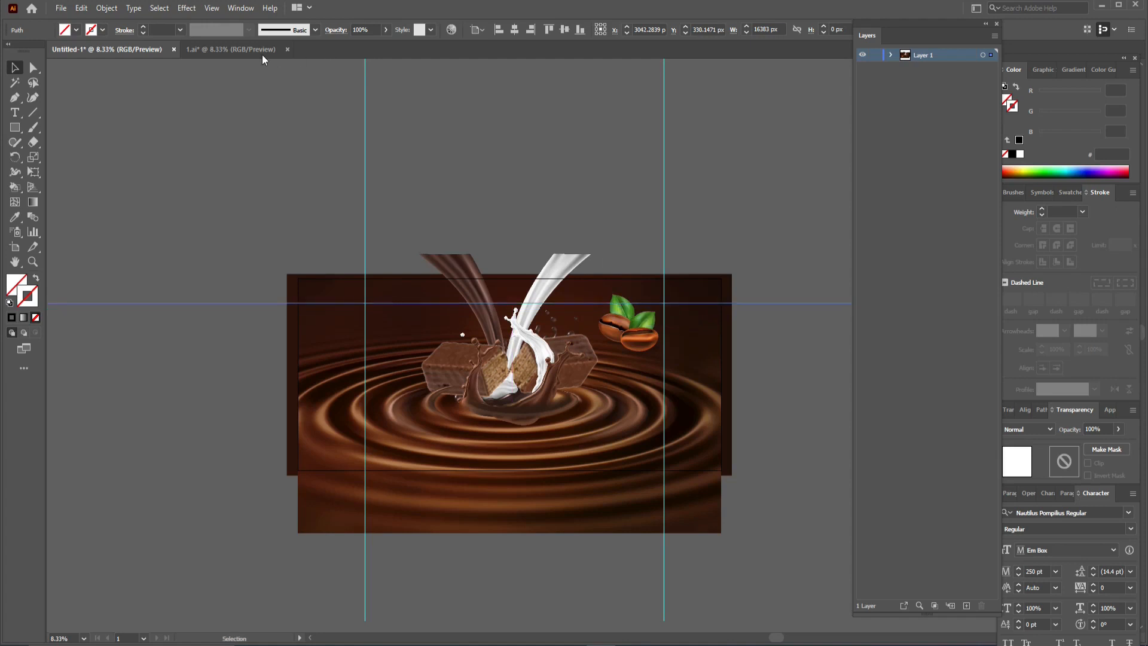
- Switch to the 1.ai document and examine its wafer, coffee beans and coloured CHOCOLATE WAFER lettering
{"action": "left_click", "coordinate": [262, 53]}
{"action": "scroll", "coordinate": [537, 486], "scroll_direction": "up", "scroll_amount": 1}
{"action": "left_click_drag", "start_coordinate": [538, 486], "coordinate": [513, 321]}
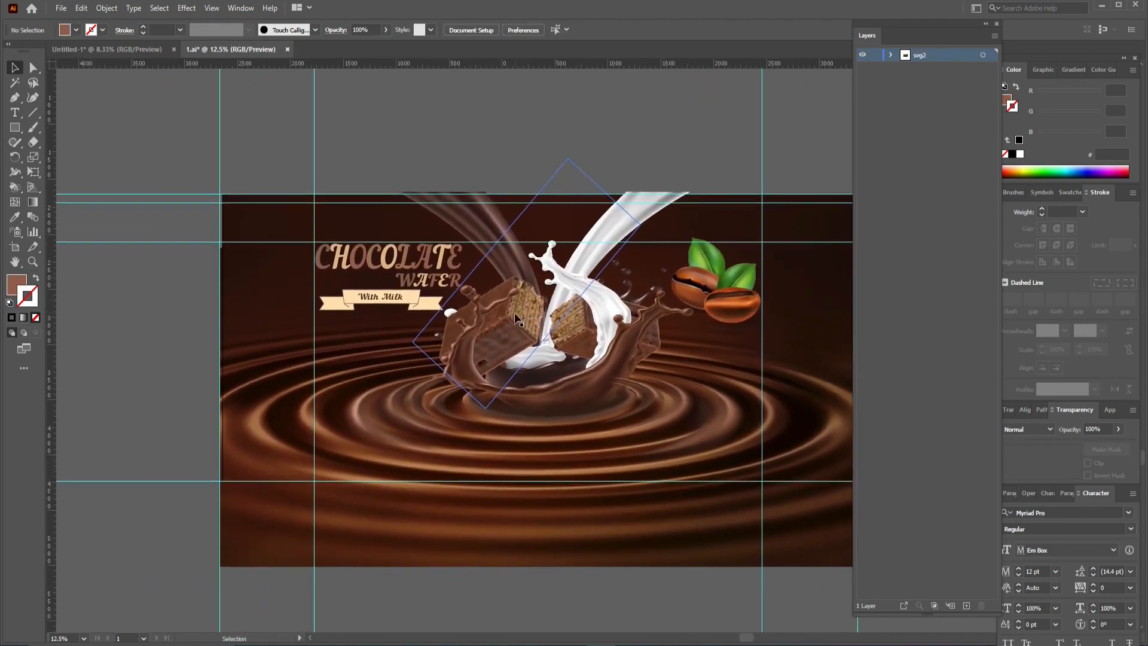
{"action": "left_click", "coordinate": [513, 322]}
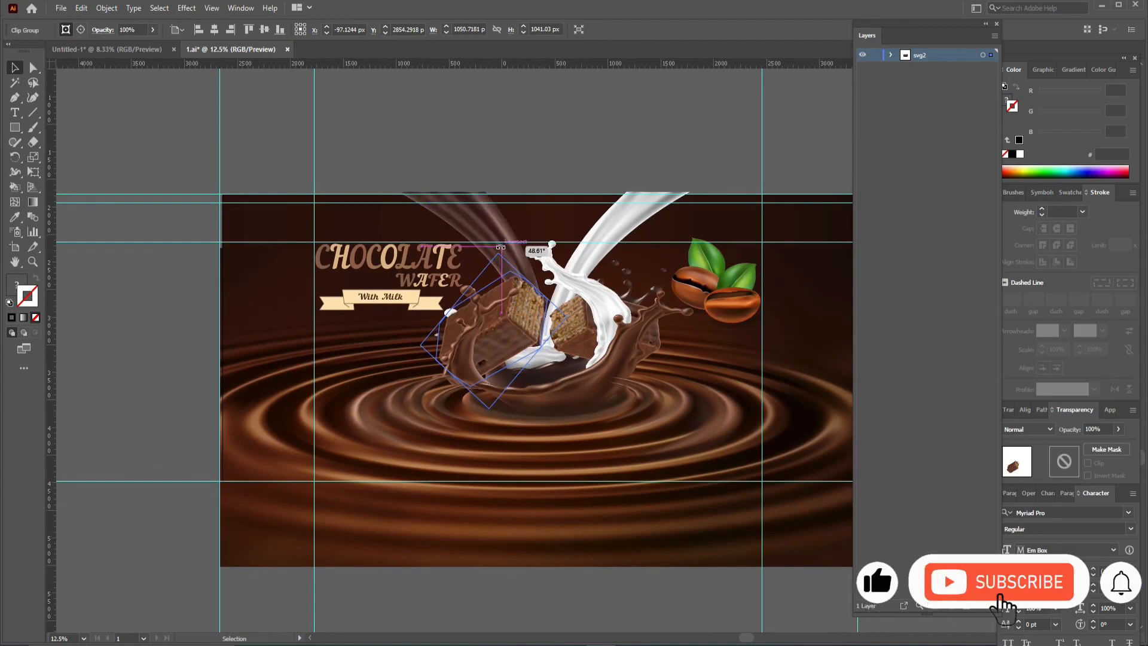
{"action": "left_click", "coordinate": [684, 293]}
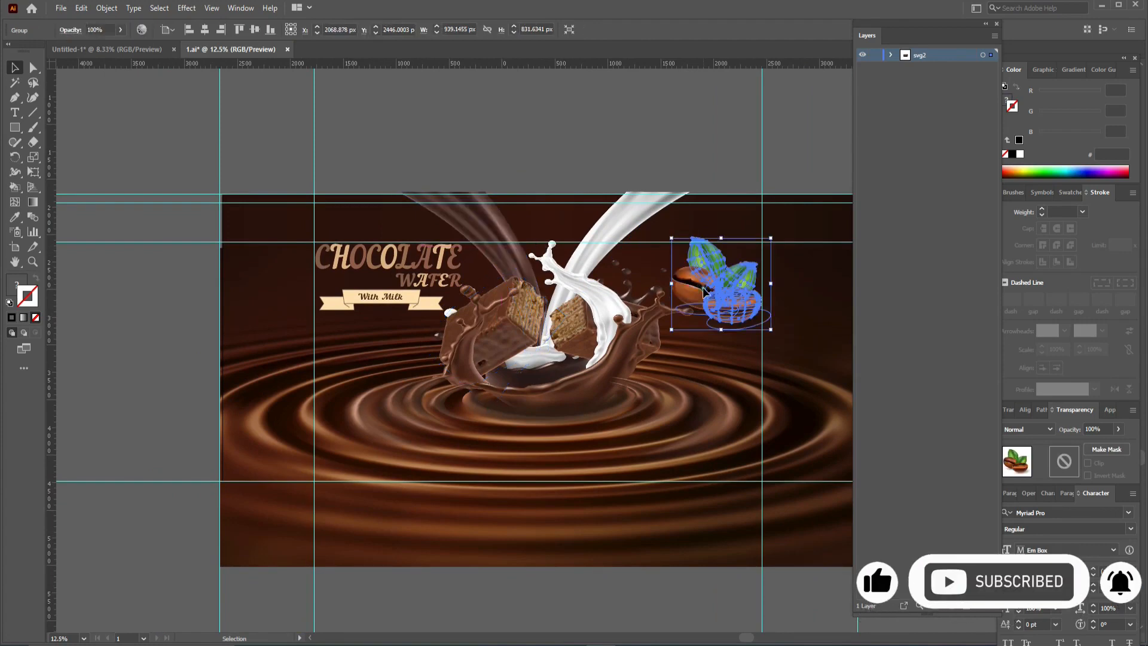
{"action": "left_click", "coordinate": [599, 164]}
{"action": "left_click", "coordinate": [427, 258]}
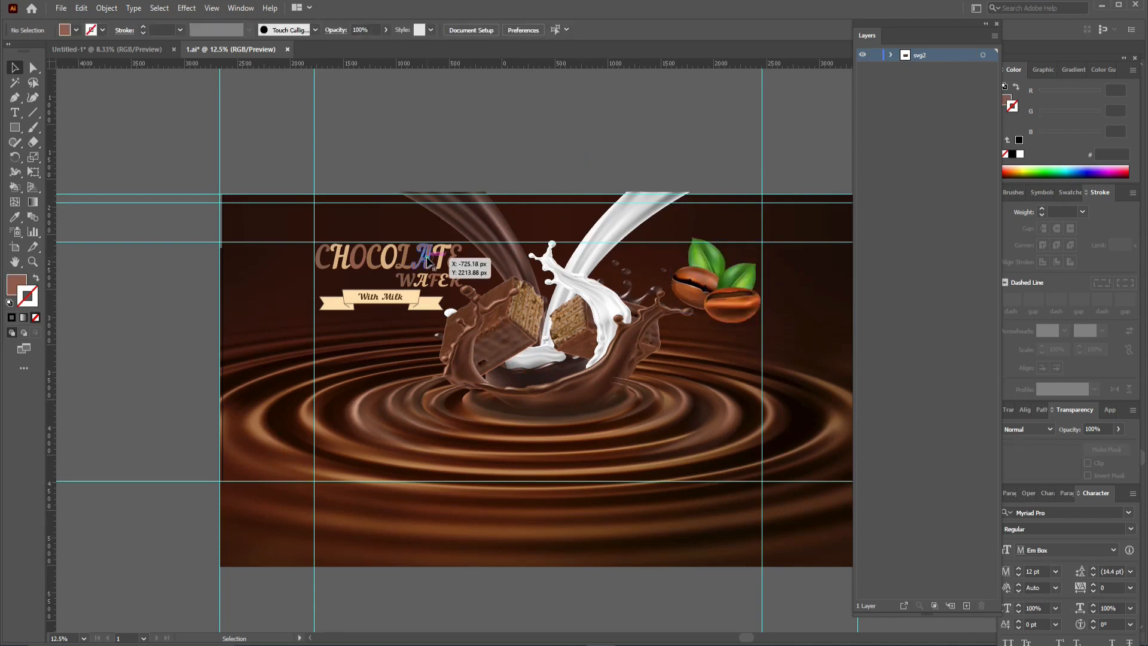
{"action": "left_click", "coordinate": [431, 278]}
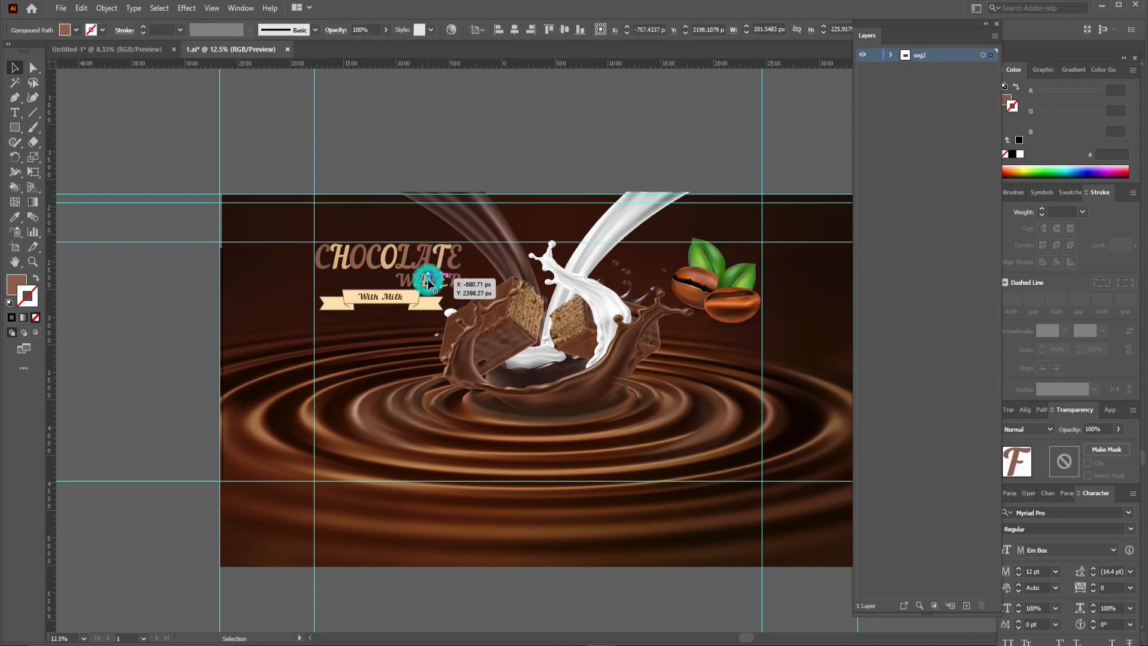
{"action": "key", "text": "ctrl+plus"}
{"action": "key", "text": "ctrl+plus"}
{"action": "key", "text": "ctrl+plus"}
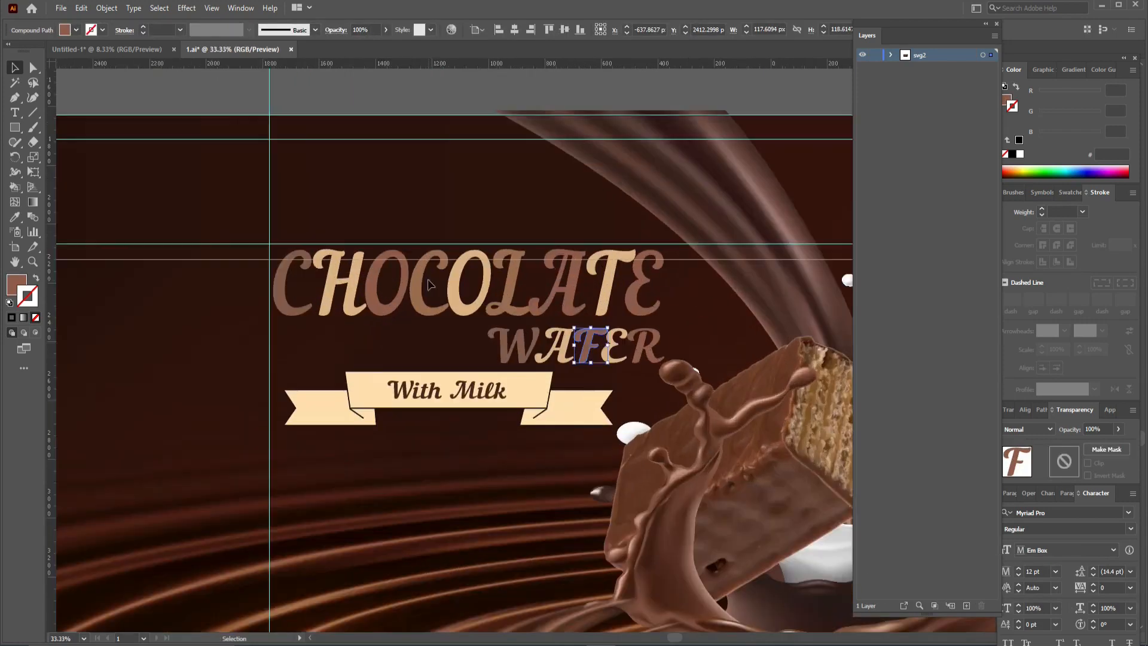
{"action": "left_click", "coordinate": [418, 88]}
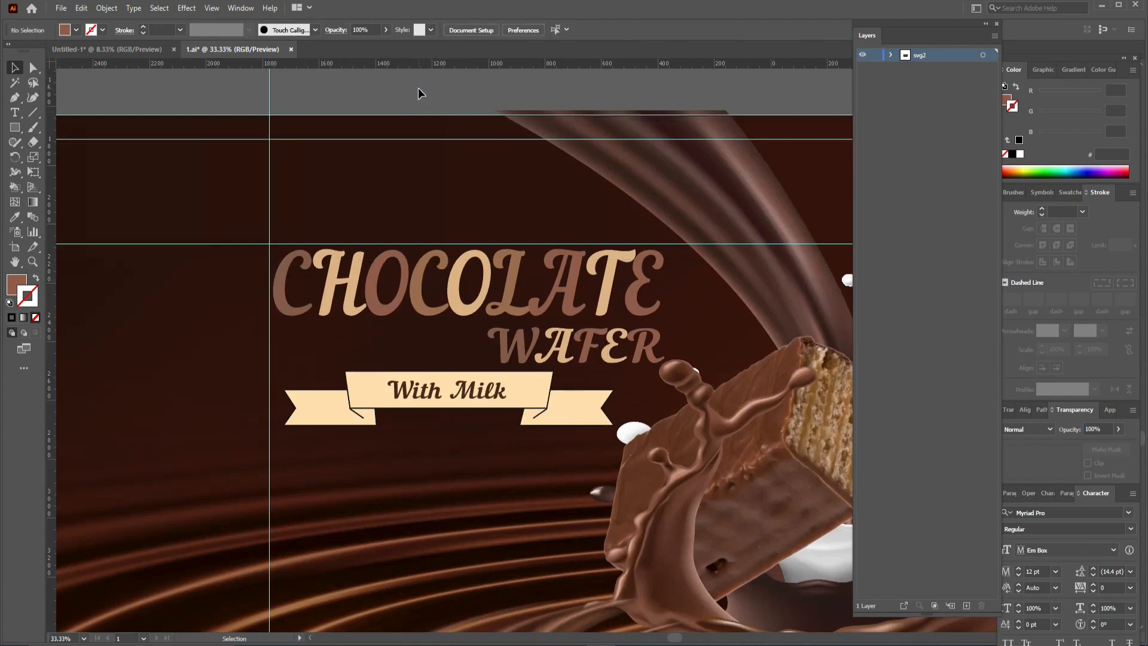
- Ungroup the With Milk text from the cream ribbon and split the ribbon into its separate pieces
{"action": "left_click", "coordinate": [586, 422]}
{"action": "right_click", "coordinate": [535, 395]}
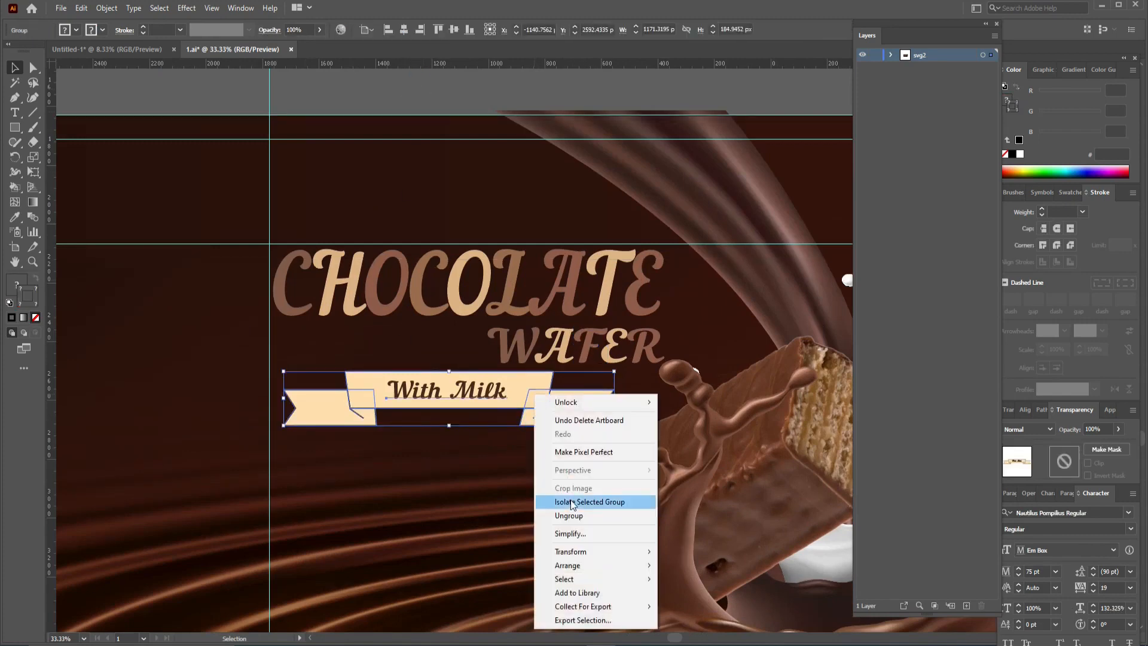
{"action": "left_click", "coordinate": [570, 517]}
{"action": "left_click", "coordinate": [522, 90]}
{"action": "left_click", "coordinate": [539, 411]}
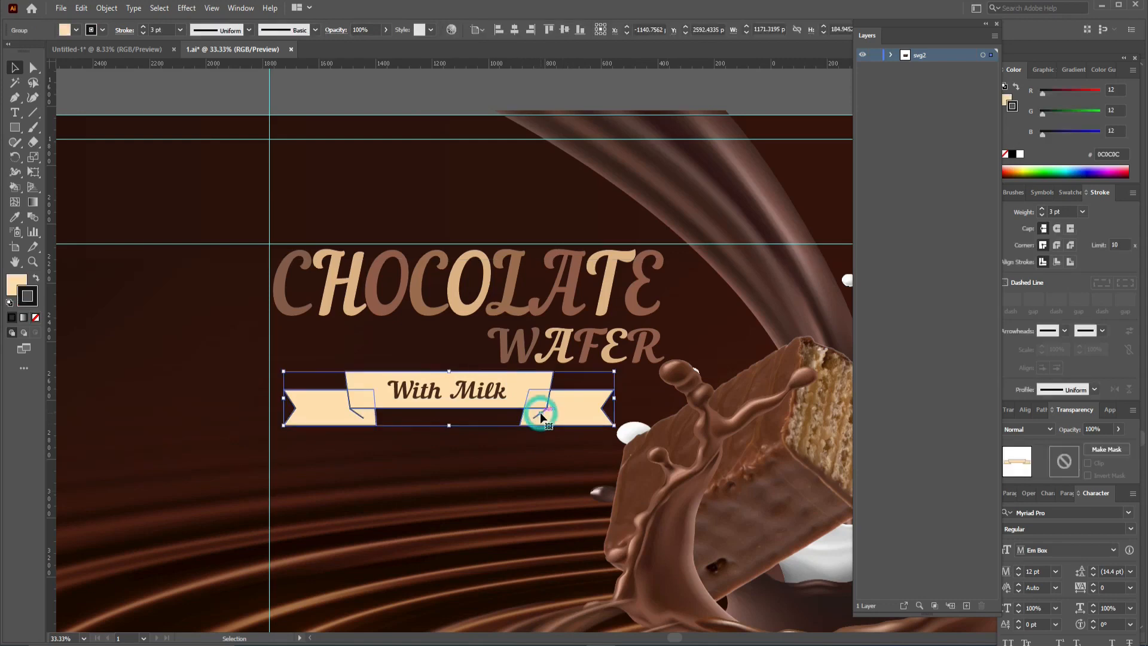
{"action": "right_click", "coordinate": [576, 396]}
{"action": "left_click", "coordinate": [598, 441]}
- Convert the With Milk text to outlines and ungroup its letters
{"action": "right_click", "coordinate": [494, 401]}
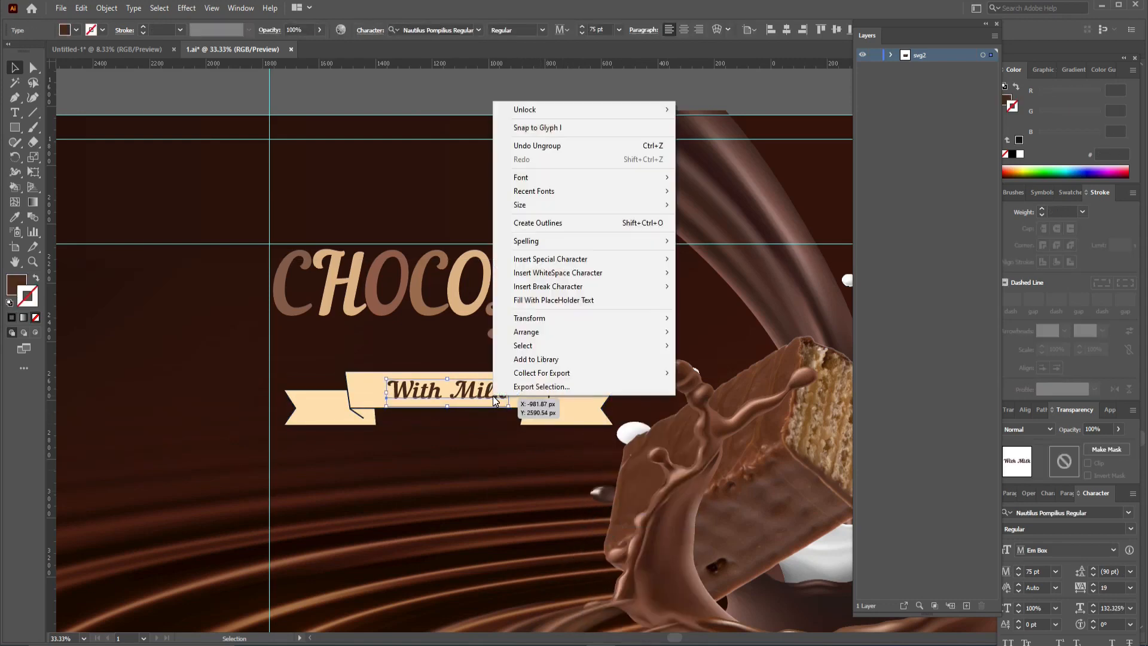
{"action": "left_click", "coordinate": [492, 471]}
{"action": "right_click", "coordinate": [488, 395]}
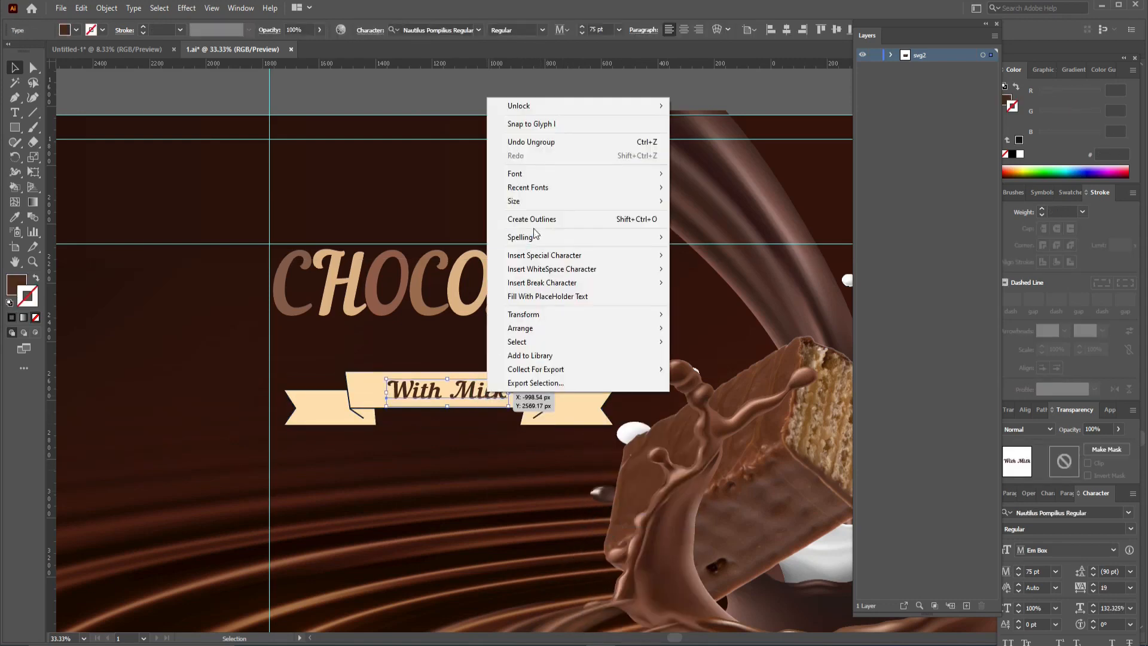
{"action": "left_click", "coordinate": [534, 220]}
{"action": "left_click", "coordinate": [477, 432]}
{"action": "left_click", "coordinate": [474, 392]}
{"action": "right_click", "coordinate": [434, 387]}
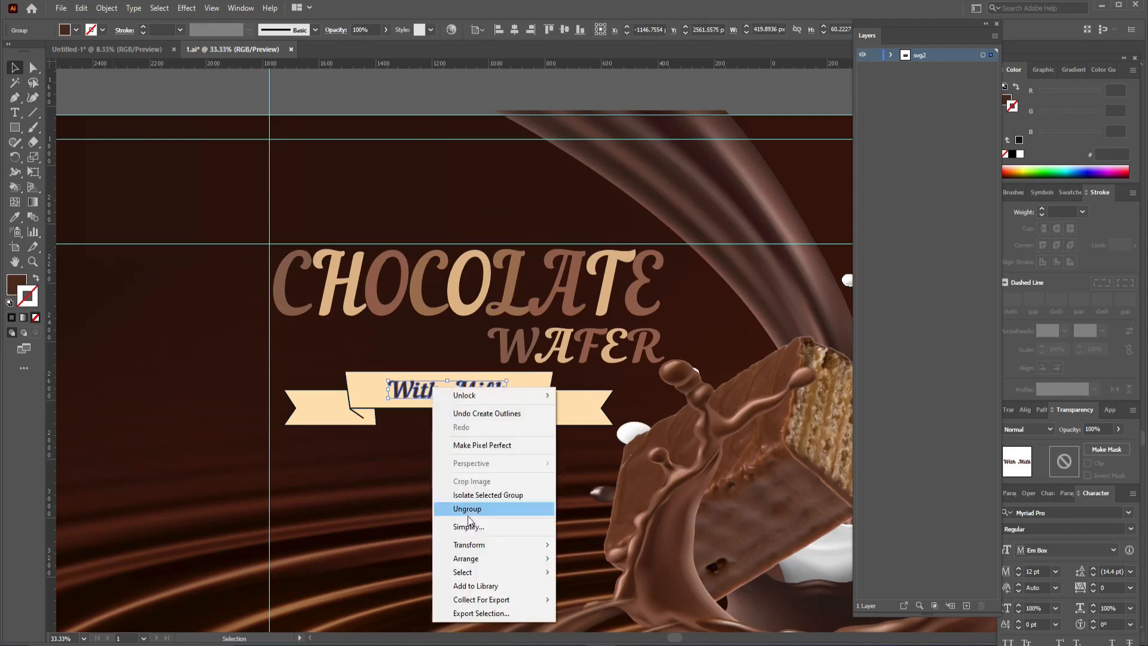
{"action": "left_click", "coordinate": [468, 510]}
{"action": "left_click", "coordinate": [429, 458]}
{"action": "left_click", "coordinate": [436, 392]}
{"action": "right_click", "coordinate": [438, 392]}
{"action": "left_click", "coordinate": [423, 445]}
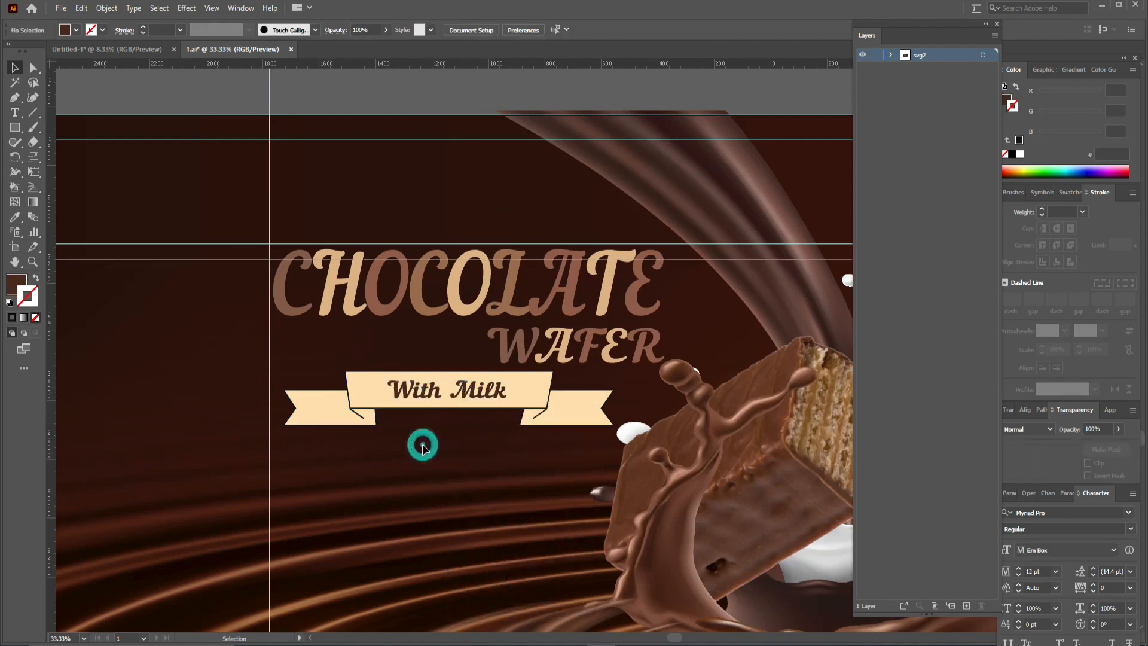
- Apply the asymmetric tapered width profile to the ribbon's left and right fold lines, flipping the right one along its path
{"action": "left_click", "coordinate": [360, 415]}
{"action": "left_click", "coordinate": [249, 30]}
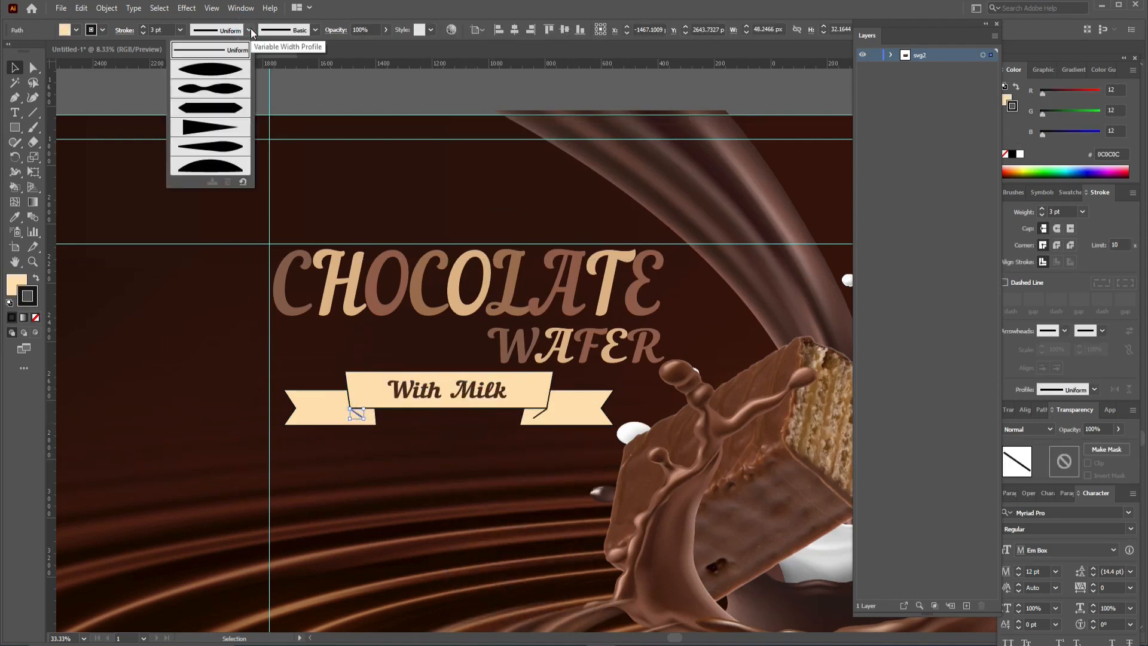
{"action": "left_click", "coordinate": [223, 145]}
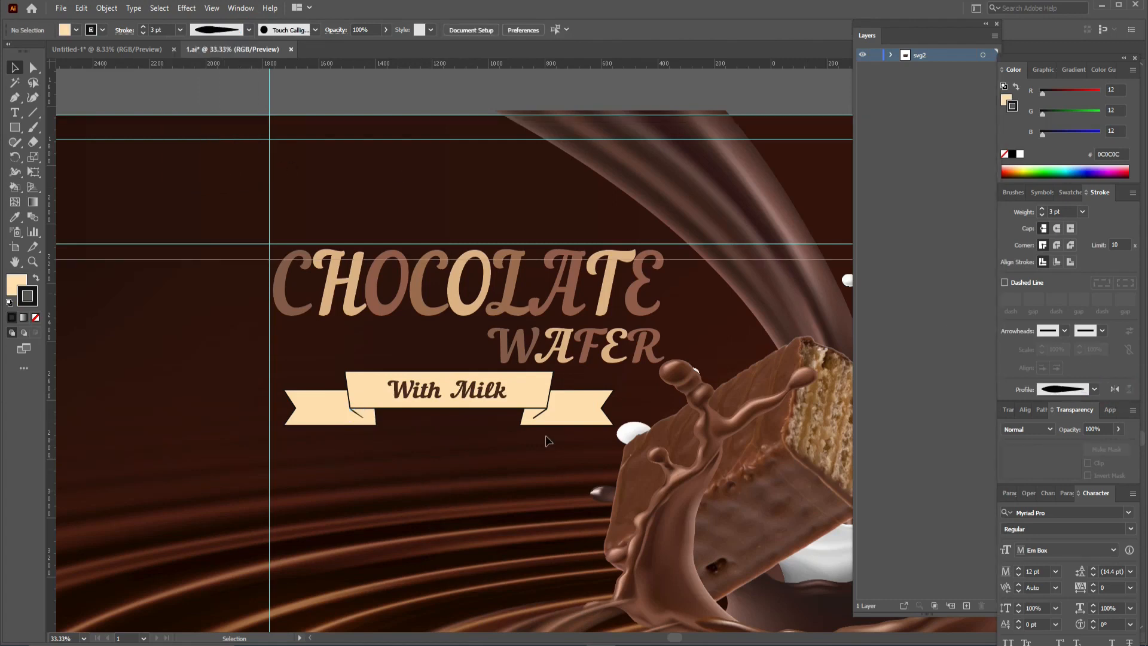
{"action": "left_click", "coordinate": [538, 416]}
{"action": "left_click", "coordinate": [248, 30]}
{"action": "left_click", "coordinate": [224, 146]}
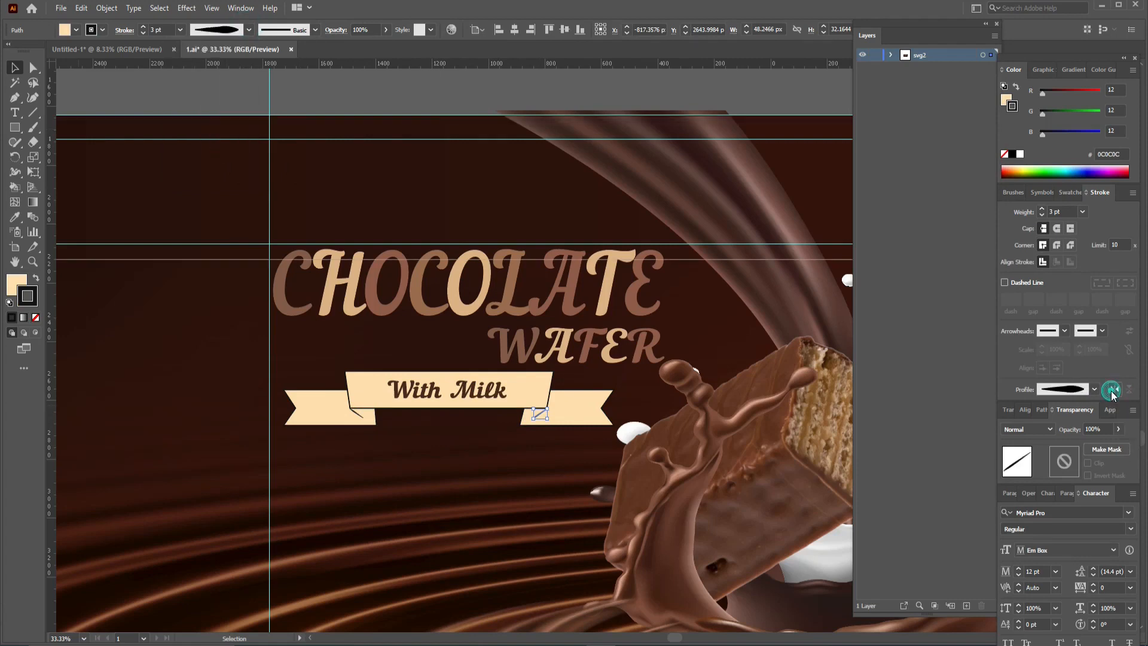
- Set the stroke colour of the ribbon's left tail to near-black #0C0C0C
{"action": "left_click", "coordinate": [313, 411]}
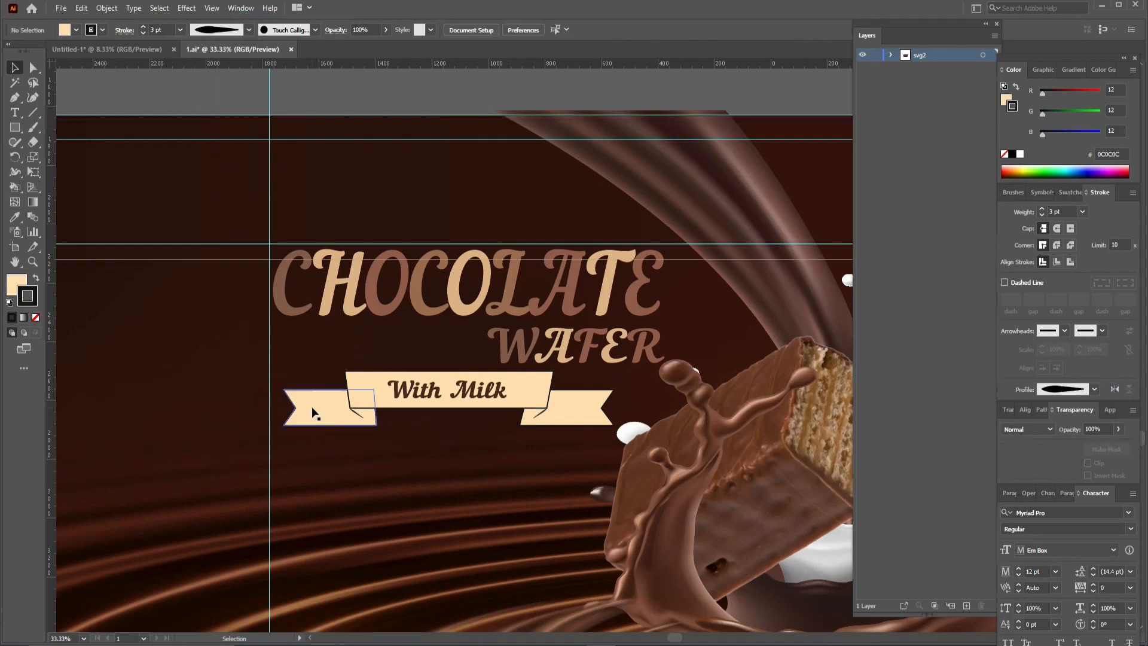
{"action": "double_click", "coordinate": [28, 296]}
{"action": "left_click", "coordinate": [743, 312]}
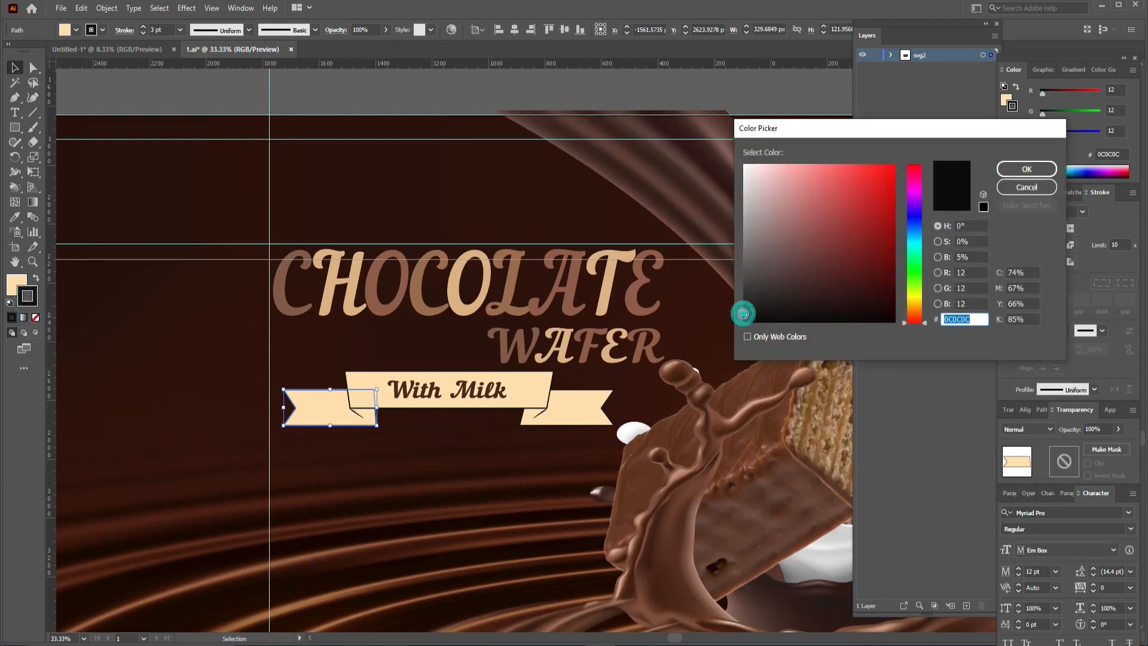
{"action": "left_click", "coordinate": [1008, 169]}
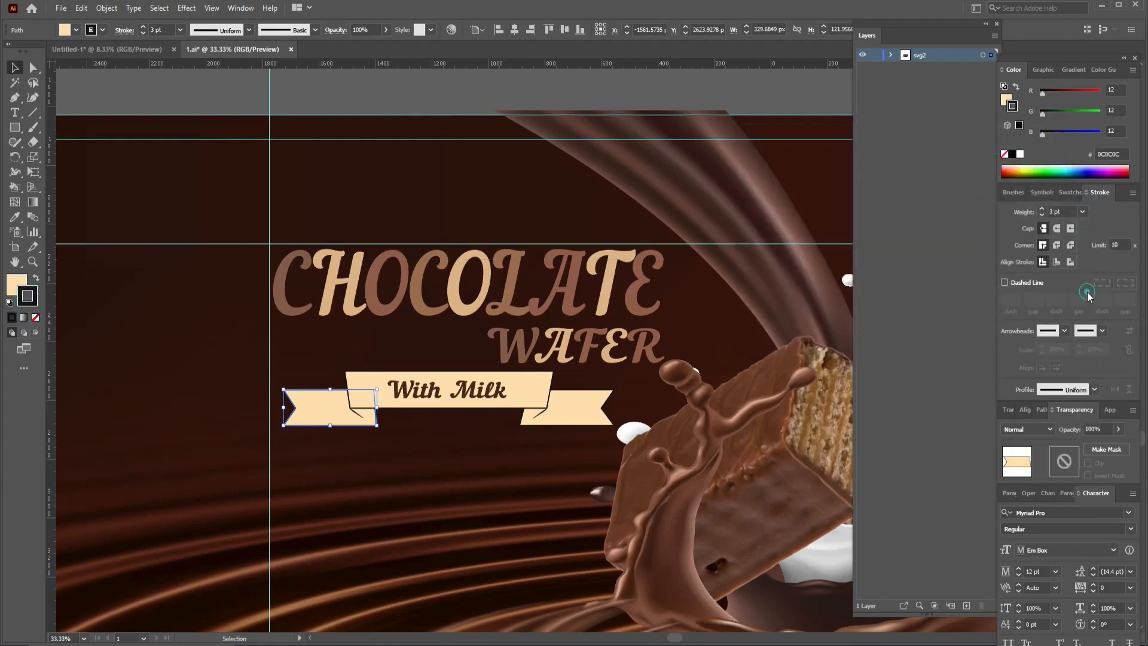
{"action": "left_click", "coordinate": [371, 325]}
- Set the stroke colour of the ribbon's central panel to near-black #050505
{"action": "left_click", "coordinate": [533, 394]}
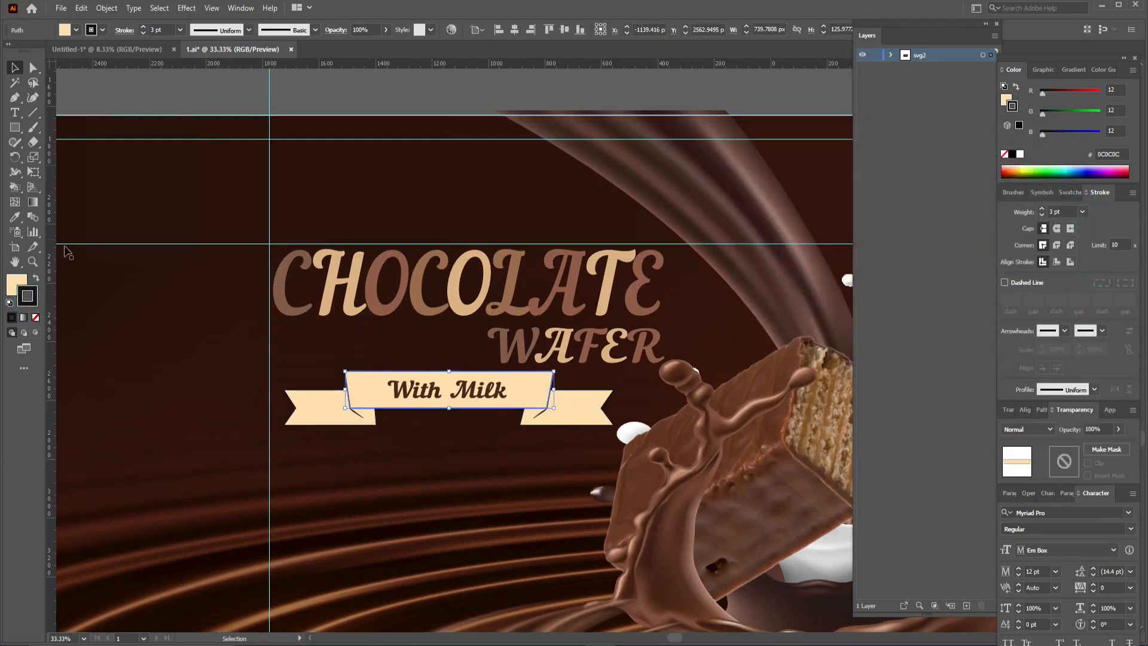
{"action": "double_click", "coordinate": [27, 296]}
{"action": "left_click", "coordinate": [746, 319]}
{"action": "left_click", "coordinate": [1027, 169]}
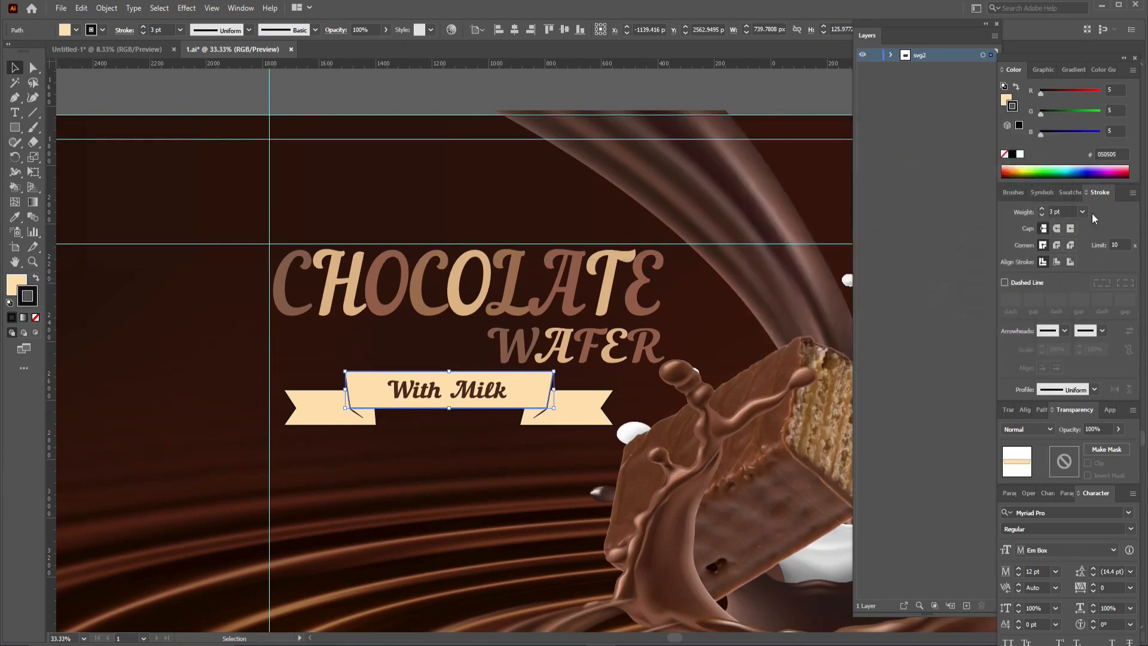
- Set the stroke colour of the ribbon's right tail to near-black and choose its stroke weight
{"action": "left_click", "coordinate": [568, 413]}
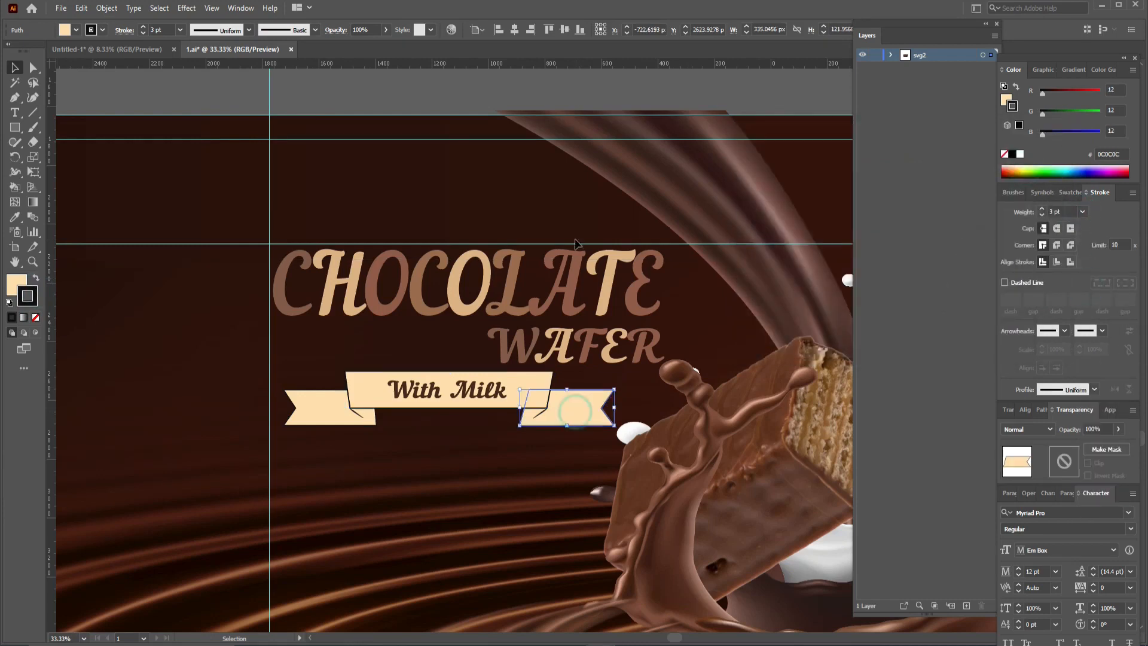
{"action": "double_click", "coordinate": [27, 297]}
{"action": "left_click", "coordinate": [746, 319]}
{"action": "left_click", "coordinate": [1026, 169]}
{"action": "left_click", "coordinate": [1082, 212]}
{"action": "left_click", "coordinate": [1101, 297]}
- Inspect the fill colour of the letter H in CHOCOLATE in the colour picker, keeping it as it is
{"action": "left_click", "coordinate": [710, 212]}
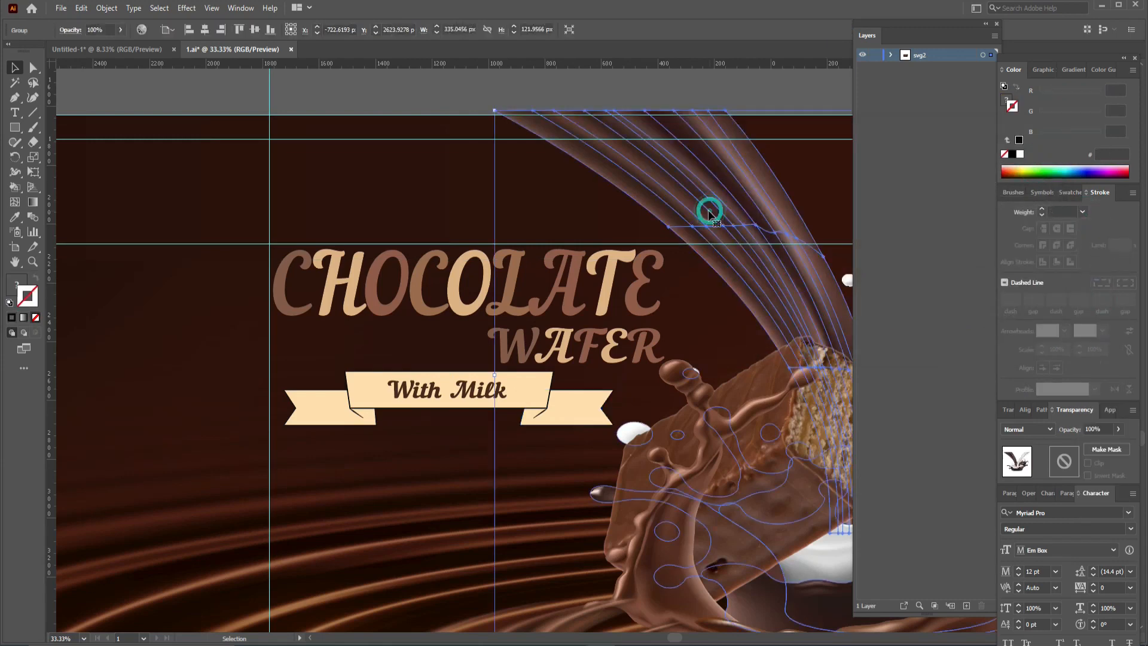
{"action": "left_click", "coordinate": [637, 290]}
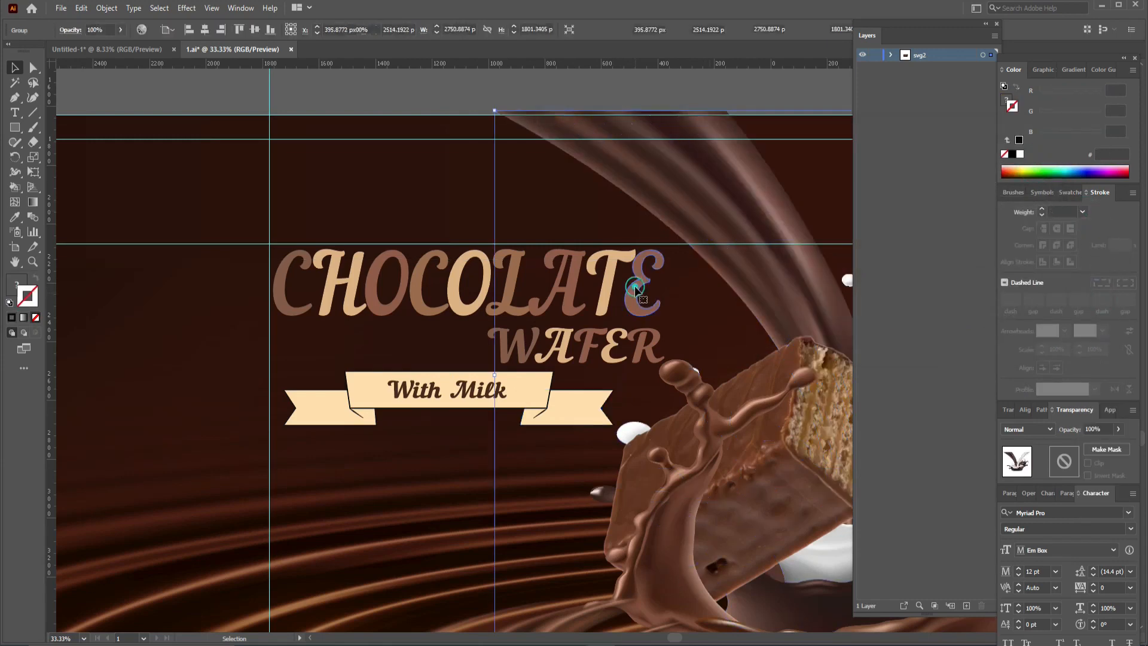
{"action": "left_click", "coordinate": [340, 281]}
{"action": "double_click", "coordinate": [24, 286]}
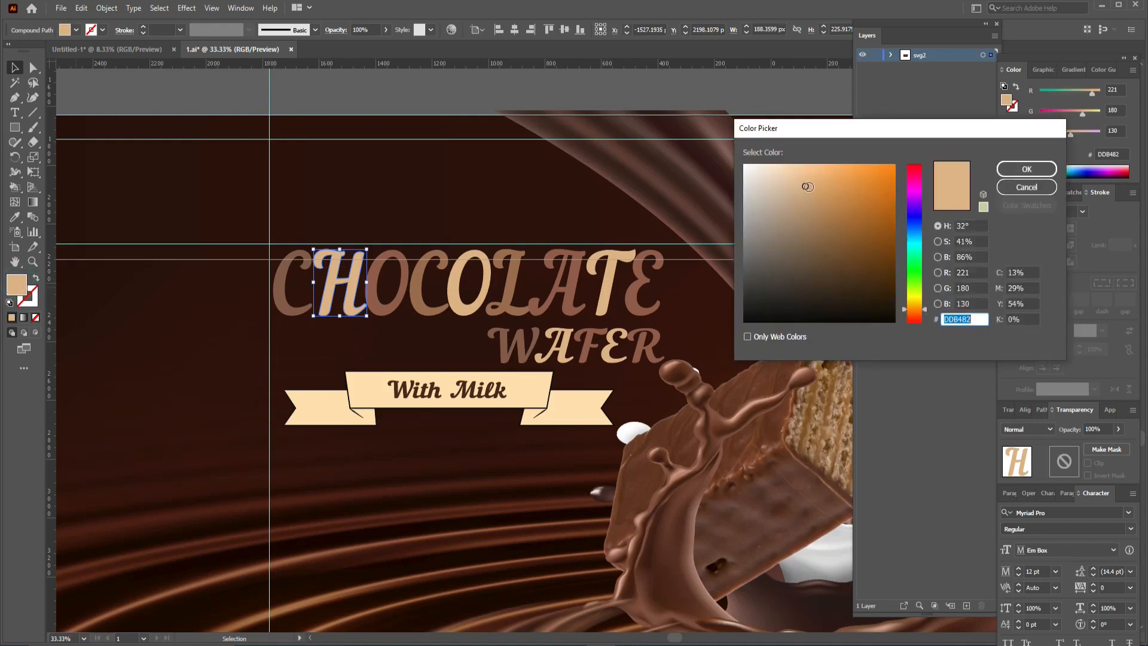
{"action": "key", "text": "Return"}
{"action": "key", "text": "a"}
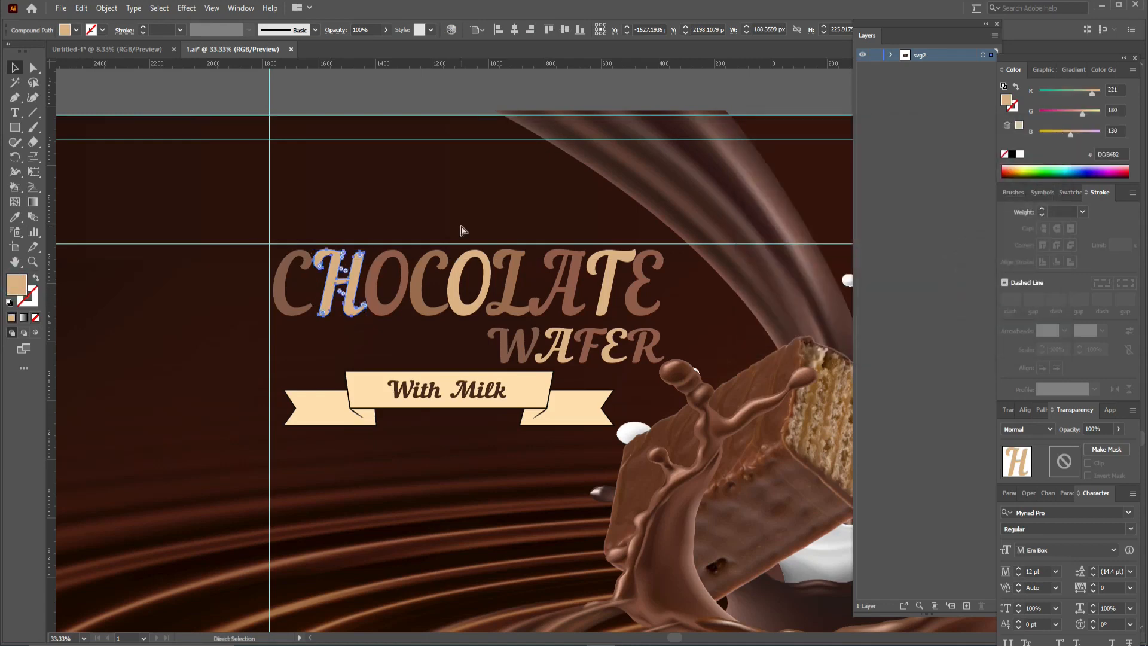
{"action": "left_click", "coordinate": [463, 107]}
- Reduce the height of the coffee-bean and leaf group to about 806 px by lowering its upper edge
{"action": "key", "text": "ctrl+minus"}
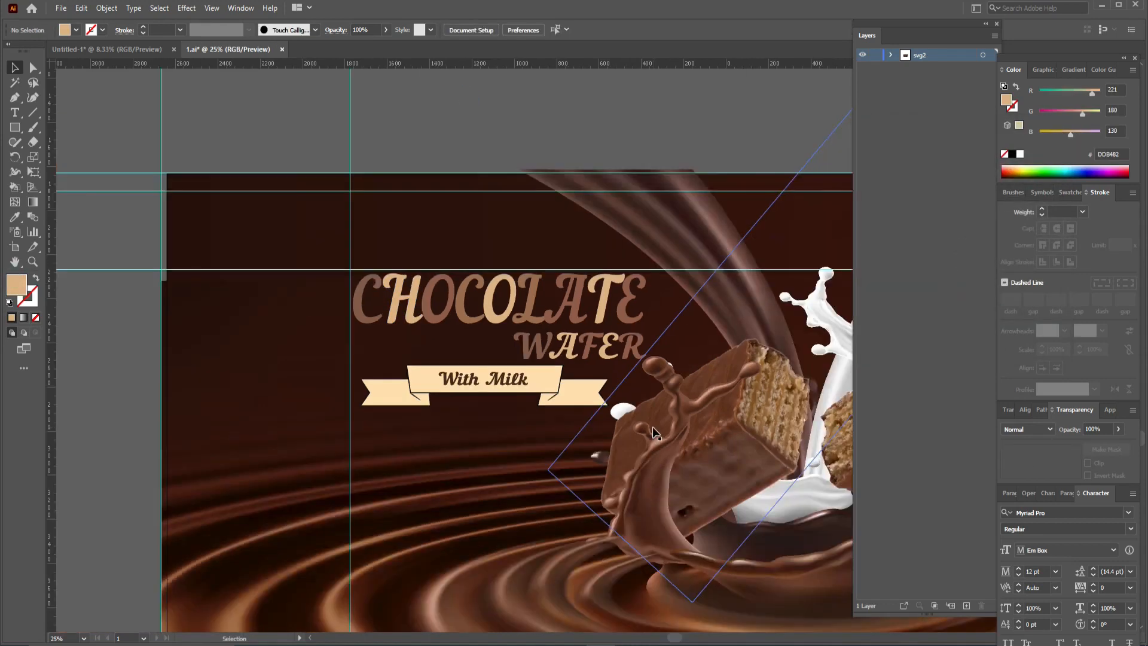
{"action": "scroll", "coordinate": [657, 432], "scroll_direction": "down", "scroll_amount": 3}
{"action": "scroll", "coordinate": [656, 432], "scroll_direction": "right", "scroll_amount": 10}
{"action": "left_click", "coordinate": [654, 164]}
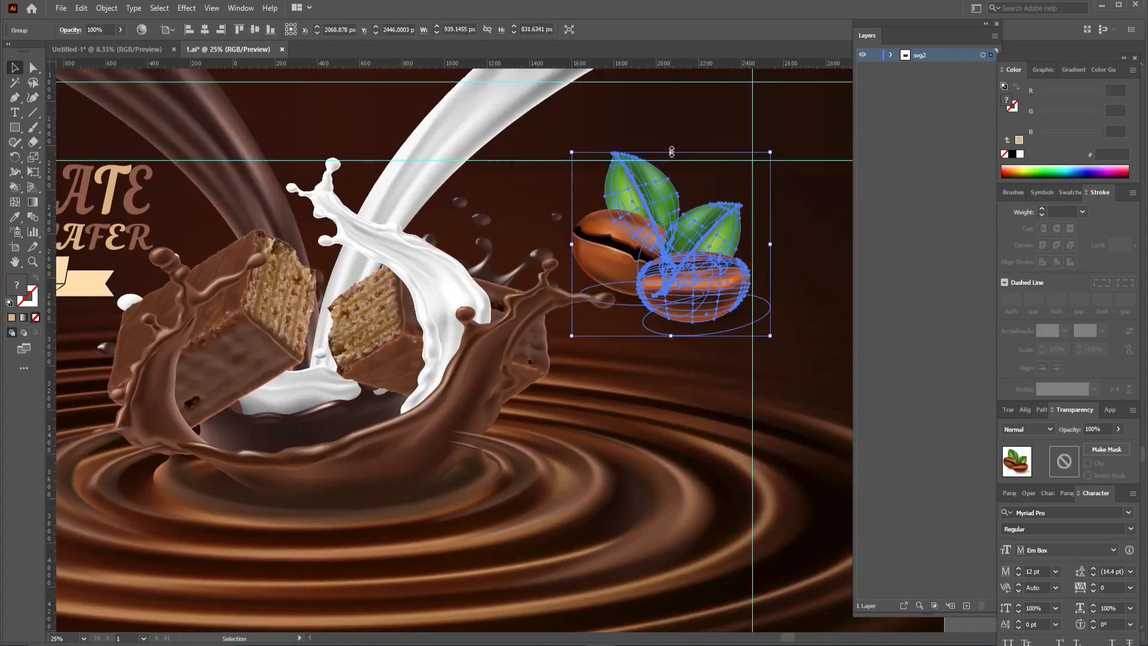
{"action": "left_click_drag", "start_coordinate": [672, 152], "coordinate": [672, 158]}
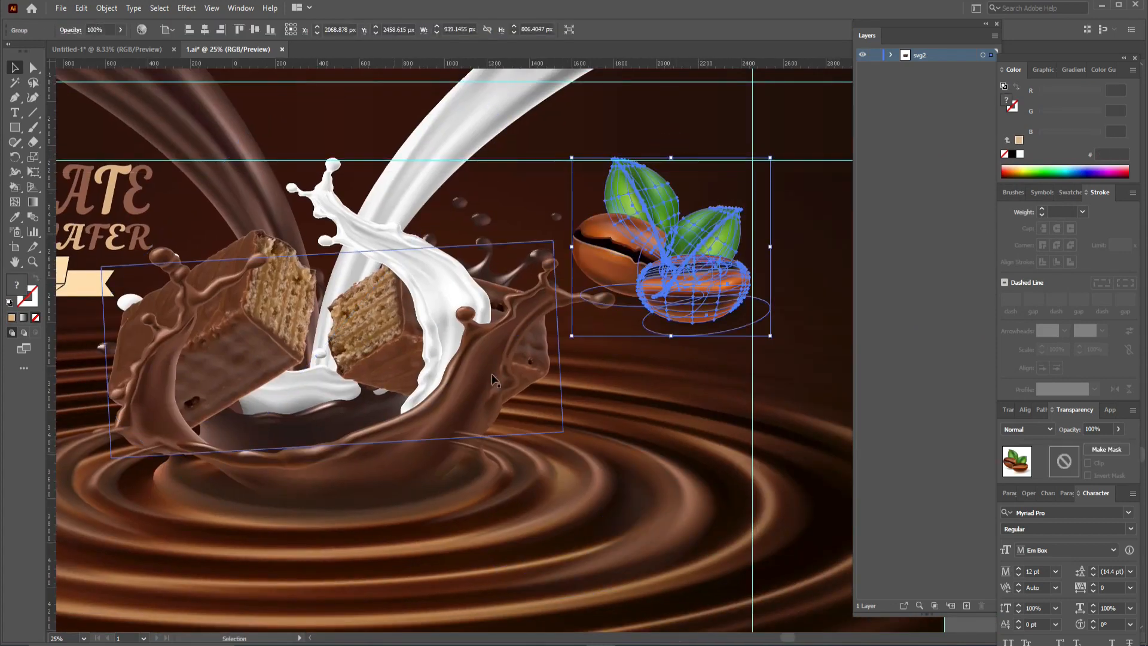
{"action": "left_click", "coordinate": [651, 96]}
- Rotate the left chocolate wafer slightly clockwise within the splash
{"action": "left_click_drag", "start_coordinate": [609, 126], "coordinate": [756, 154]}
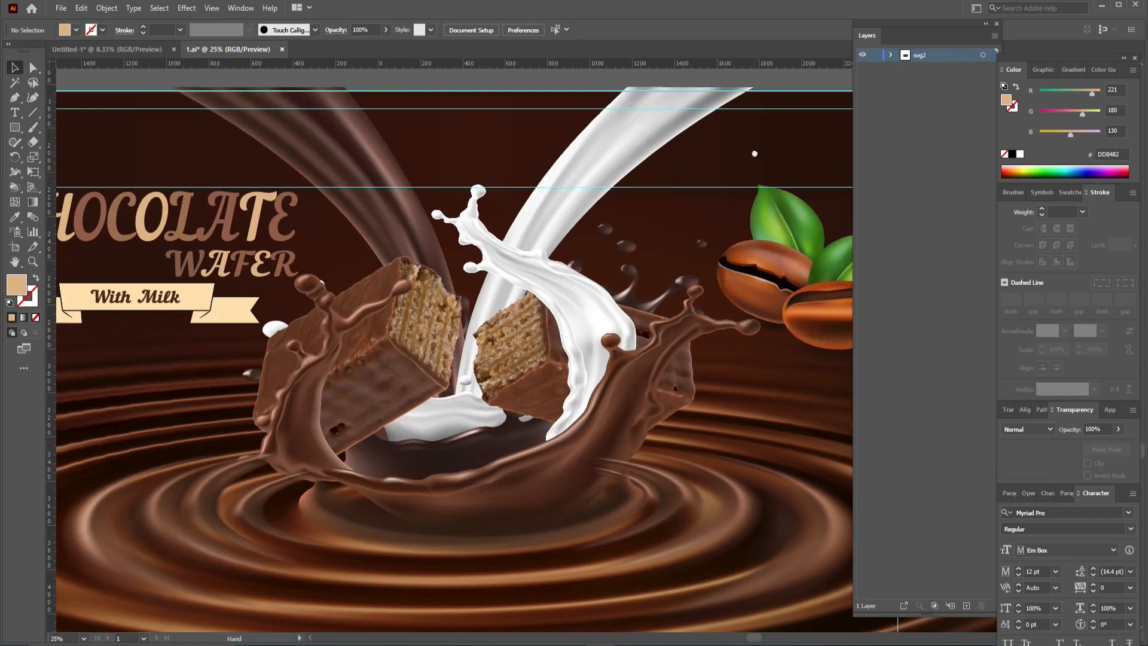
{"action": "left_click", "coordinate": [551, 346]}
{"action": "left_click_drag", "start_coordinate": [696, 258], "coordinate": [696, 257]}
{"action": "left_click", "coordinate": [389, 295]}
{"action": "left_click", "coordinate": [396, 328]}
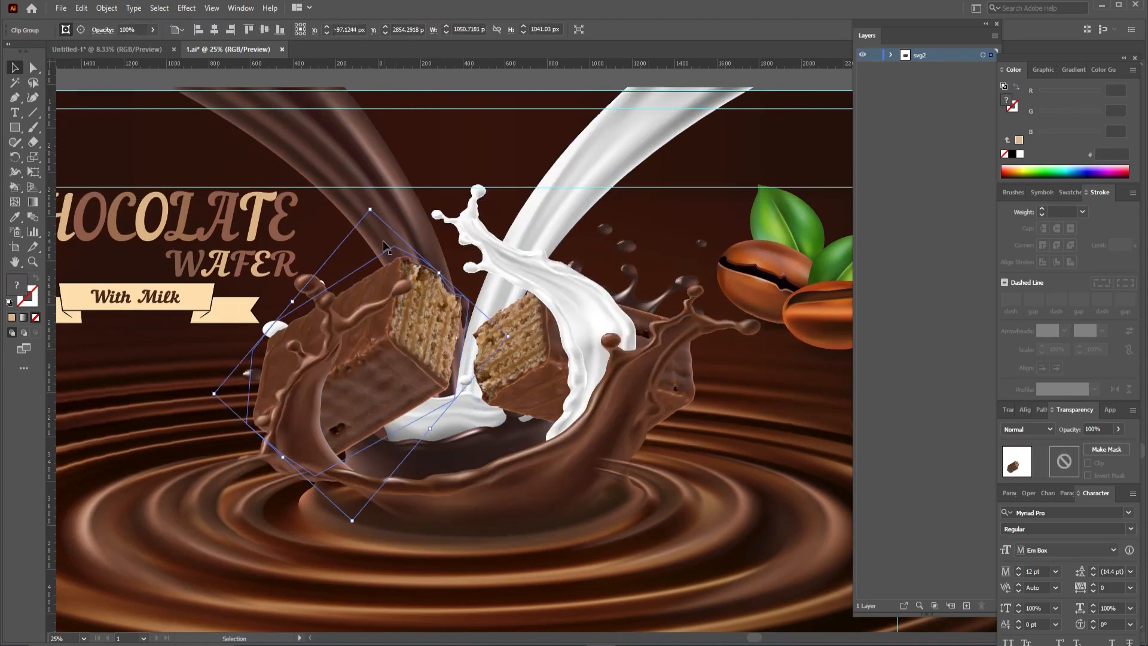
{"action": "left_click", "coordinate": [478, 149]}
{"action": "left_click", "coordinate": [415, 370]}
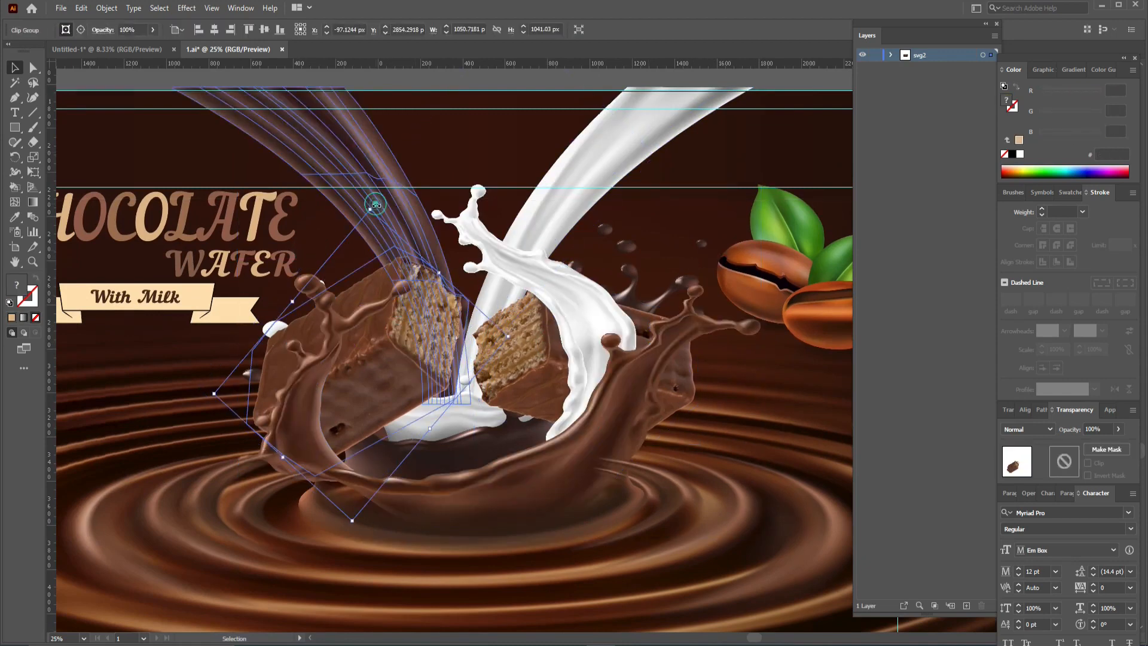
{"action": "left_click_drag", "start_coordinate": [376, 204], "coordinate": [388, 207]}
- Shift the right wafer up towards the left one, widen it slightly and tilt it a little counterclockwise
{"action": "left_click", "coordinate": [519, 366]}
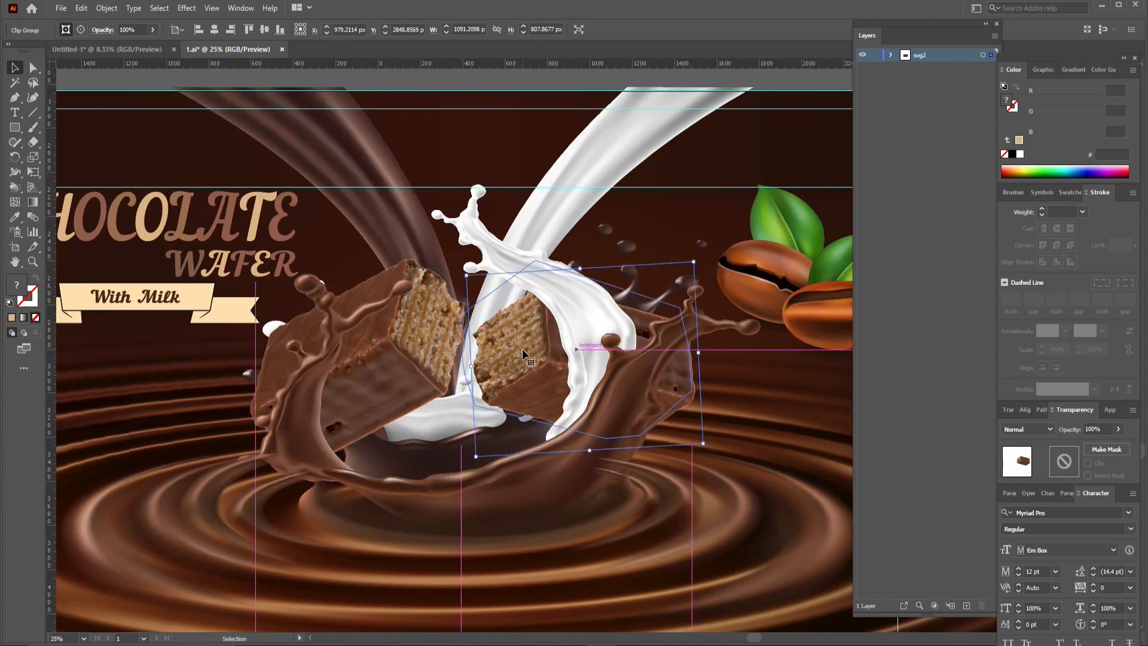
{"action": "left_click_drag", "start_coordinate": [687, 254], "coordinate": [723, 249]}
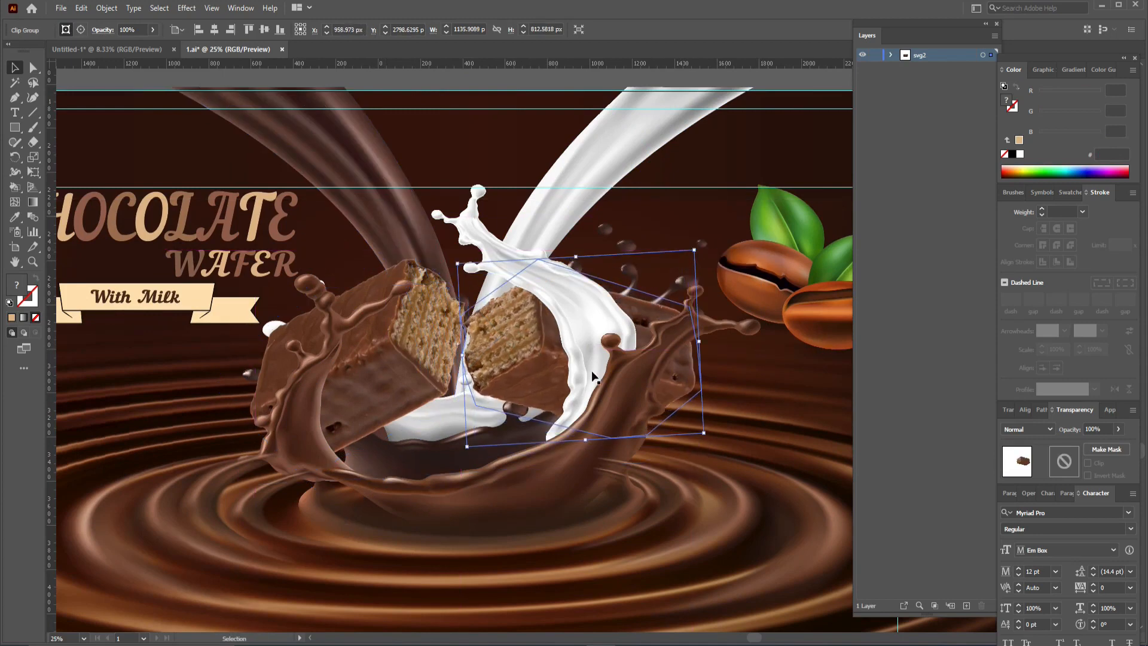
{"action": "left_click_drag", "start_coordinate": [467, 446], "coordinate": [461, 458]}
{"action": "key", "text": "ctrl+z"}
{"action": "left_click", "coordinate": [805, 385]}
{"action": "left_click", "coordinate": [676, 377]}
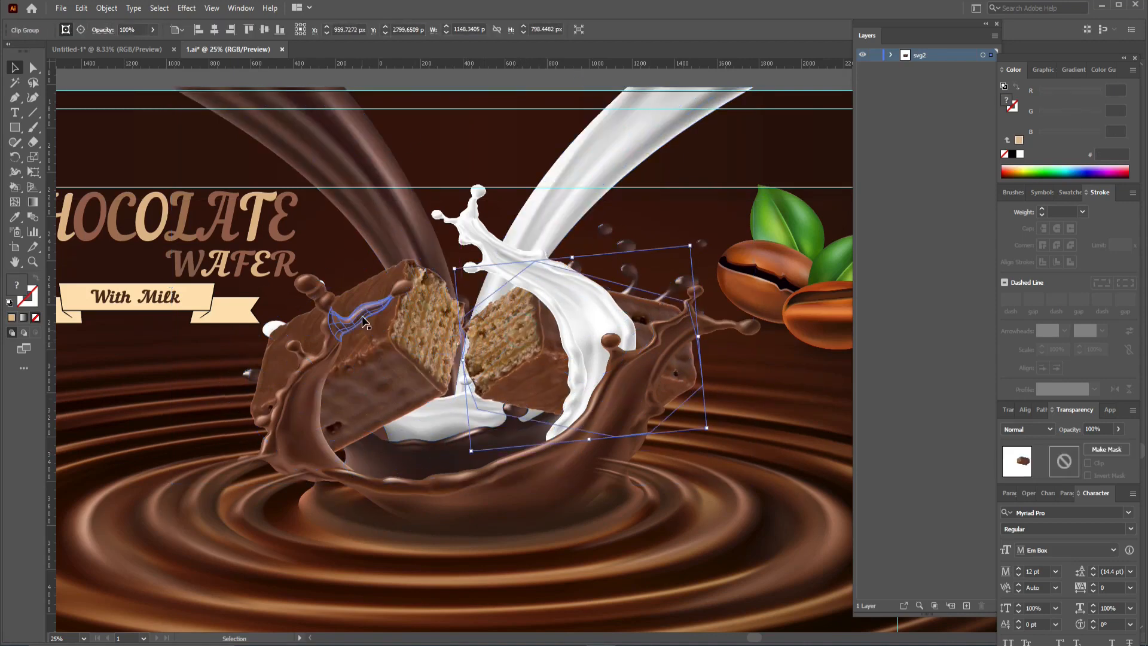
{"action": "left_click", "coordinate": [383, 353]}
{"action": "left_click", "coordinate": [558, 224]}
{"action": "scroll", "coordinate": [562, 230], "scroll_direction": "up", "scroll_amount": 4}
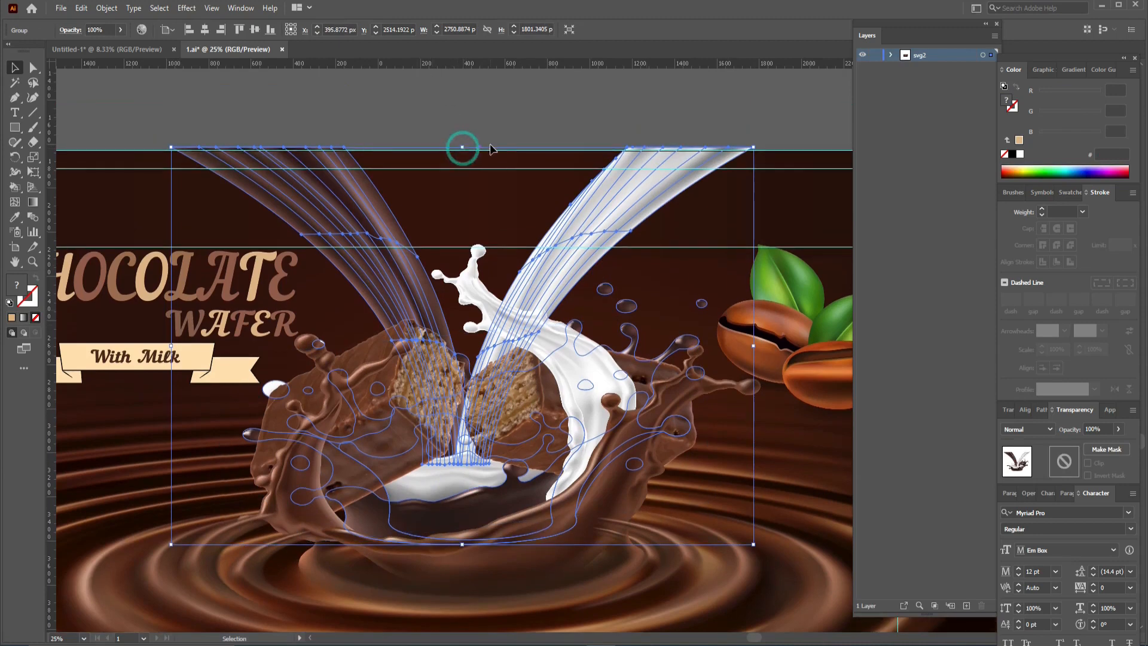
{"action": "scroll", "coordinate": [465, 147], "scroll_direction": "down", "scroll_amount": 3}
{"action": "left_click", "coordinate": [471, 221]}
{"action": "scroll", "coordinate": [471, 221], "scroll_direction": "down", "scroll_amount": 1}
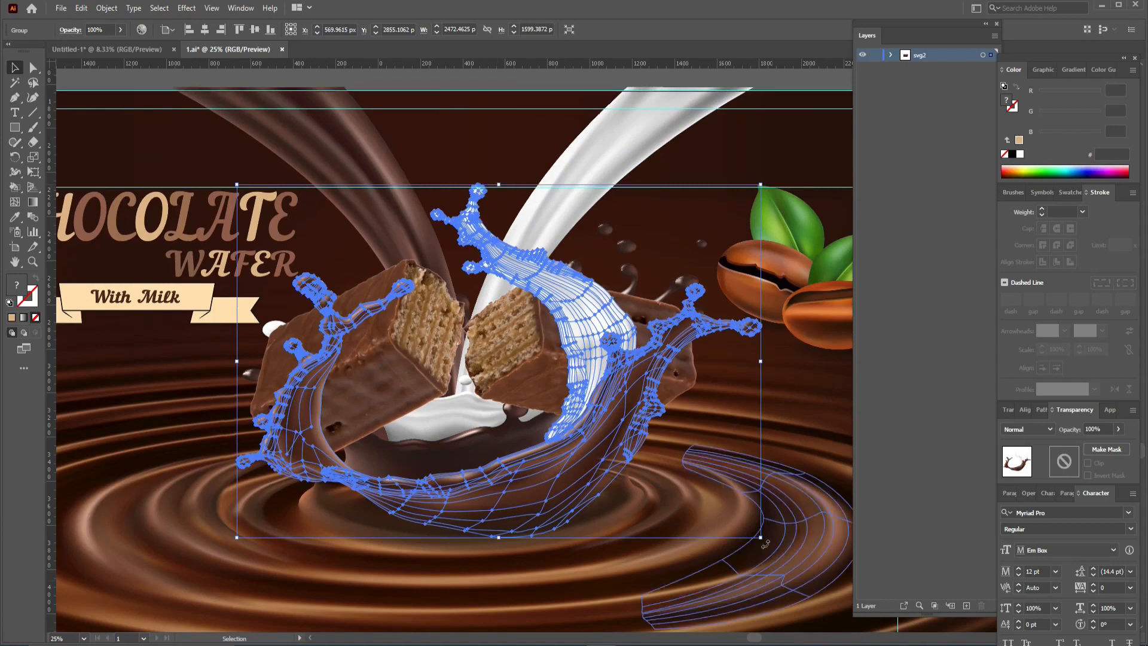
{"action": "left_click", "coordinate": [558, 353]}
- Deselect all artwork and preview the whole banner in full-screen presentation mode
{"action": "key", "text": "ctrl+minus"}
{"action": "key", "text": "ctrl+minus"}
{"action": "key", "text": "ctrl+minus"}
{"action": "key", "text": "ctrl+minus"}
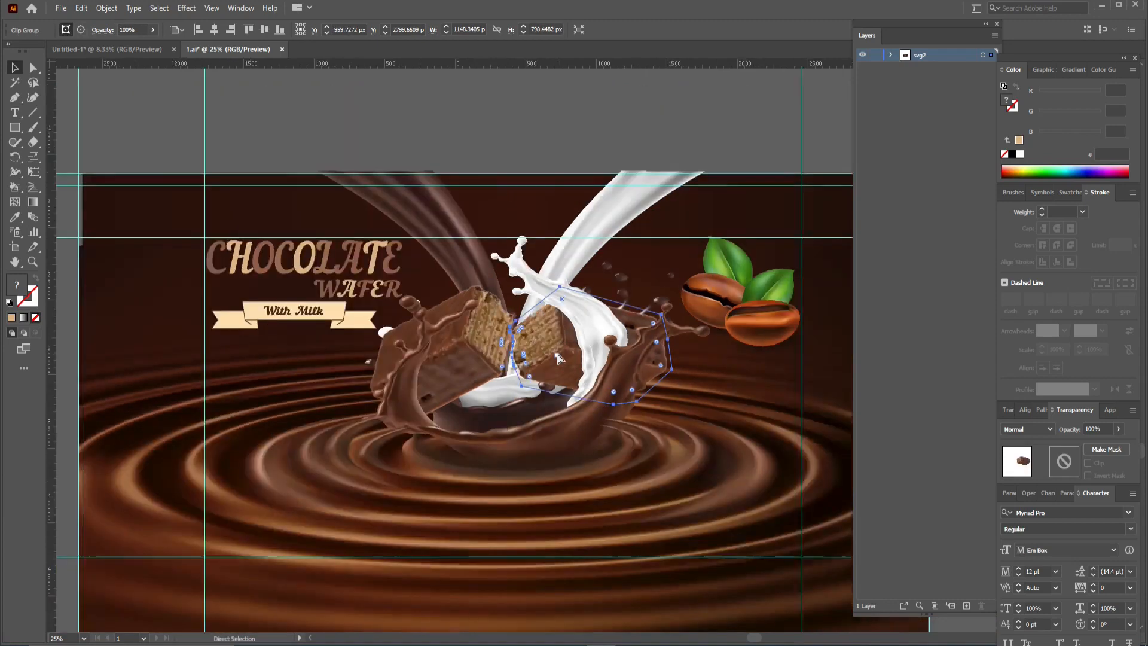
{"action": "left_click", "coordinate": [651, 246]}
{"action": "left_click_drag", "start_coordinate": [651, 246], "coordinate": [519, 191]}
{"action": "key", "text": "ctrl+plus"}
{"action": "key", "text": "ctrl+plus"}
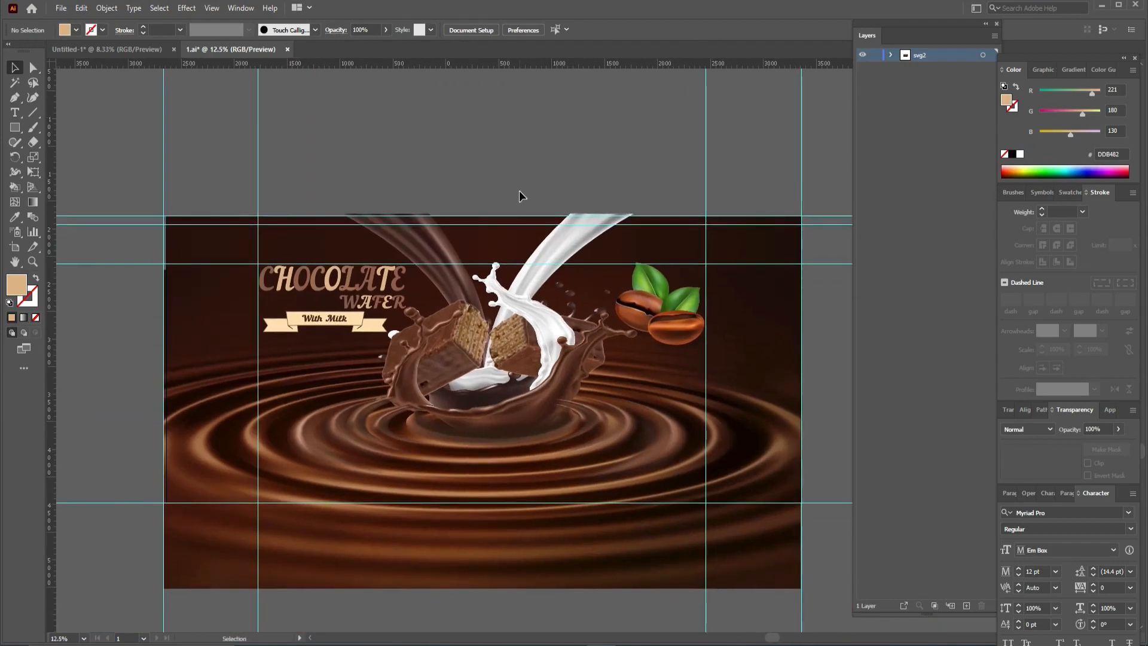
{"action": "key", "text": "shift+f"}
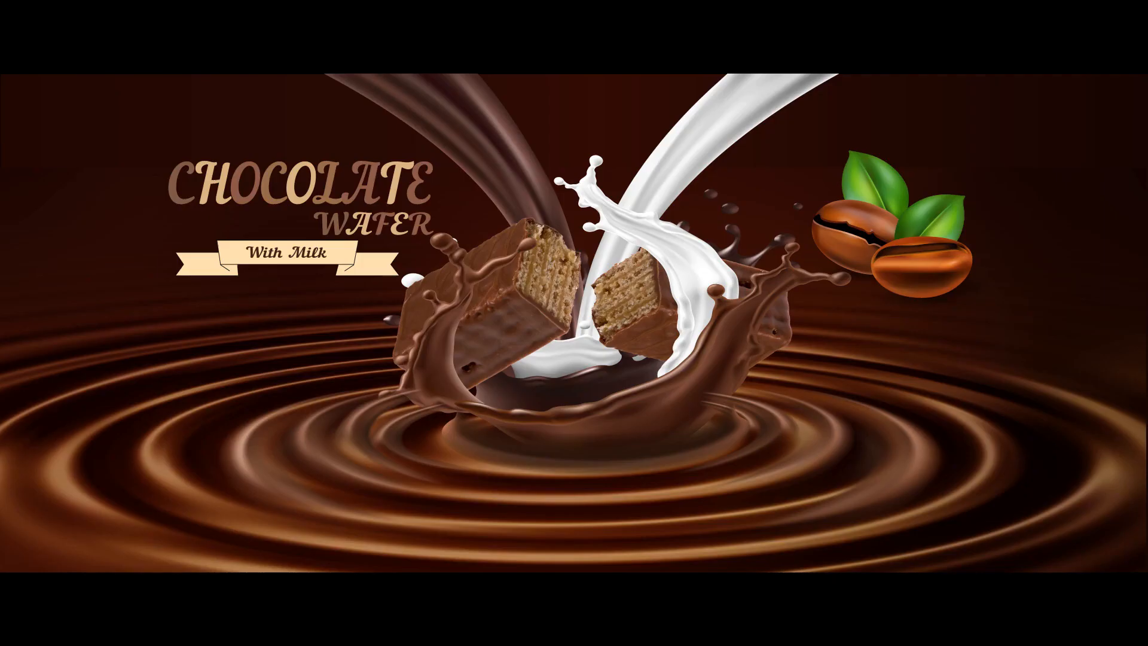